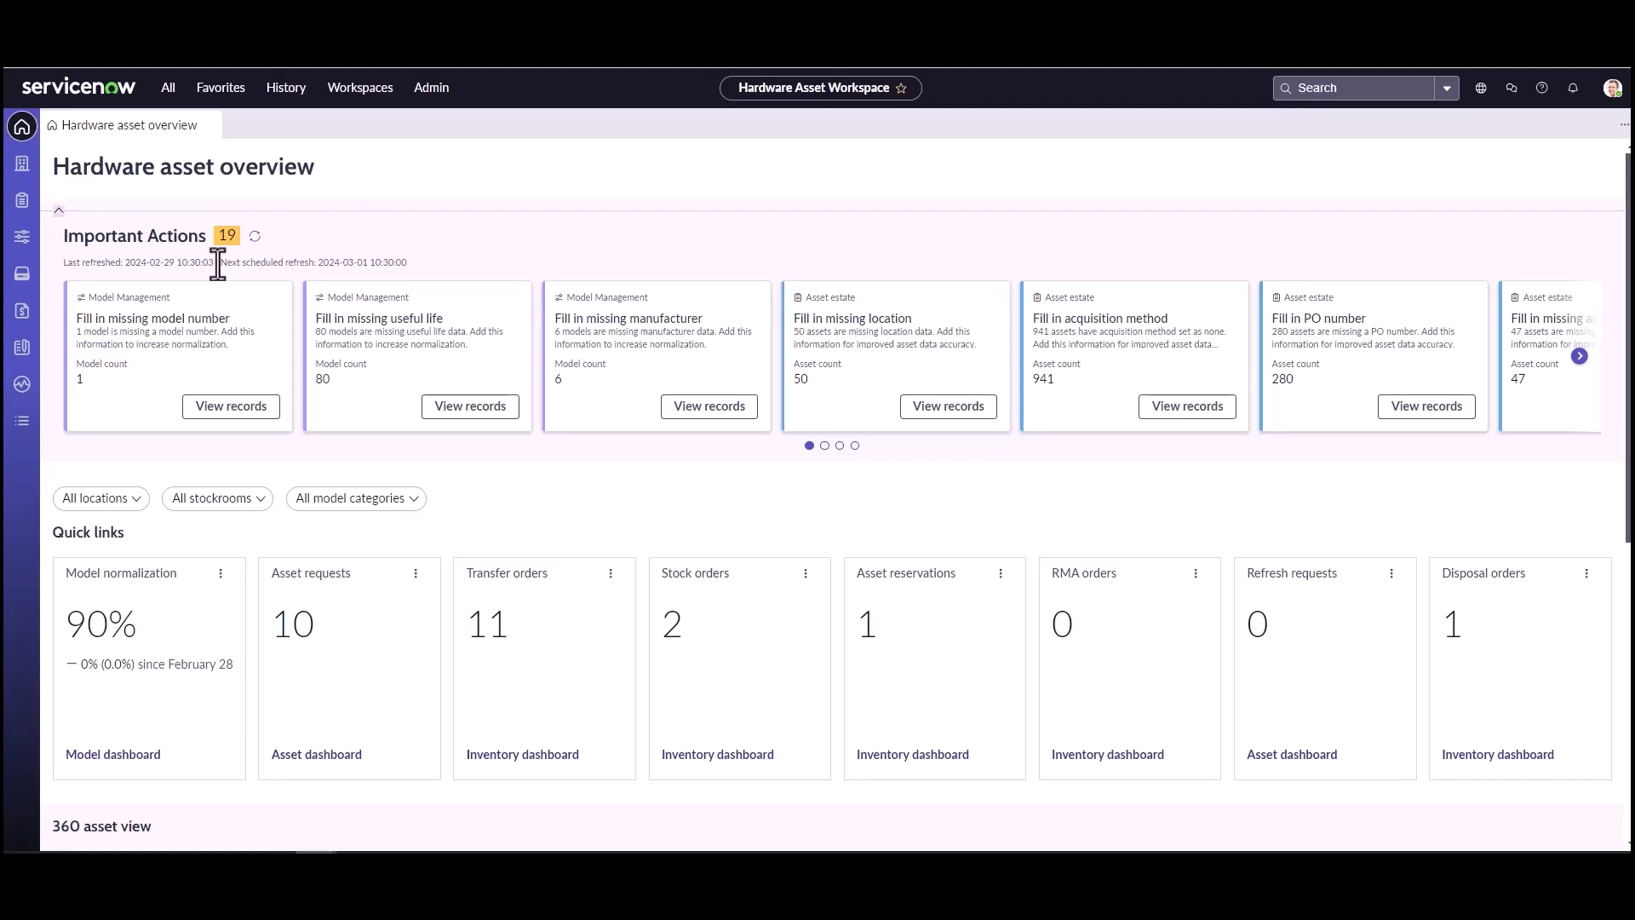
Step: Filter the list of all product models by name to find the pallet models
{"action": "left_click", "coordinate": [24, 248]}
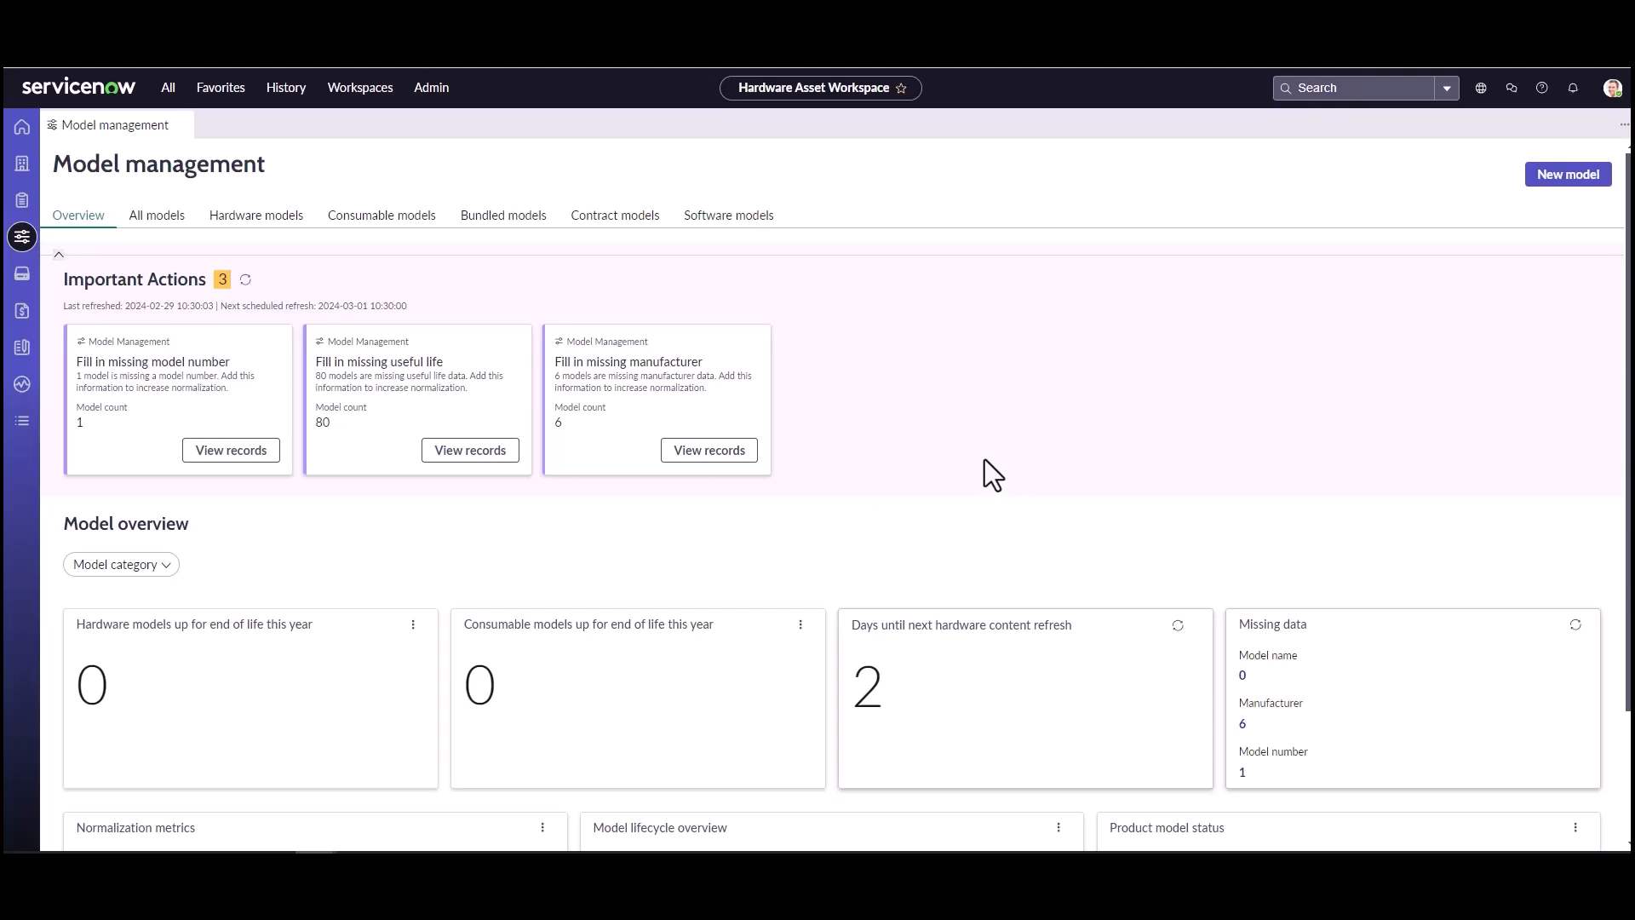
{"action": "left_click", "coordinate": [143, 218]}
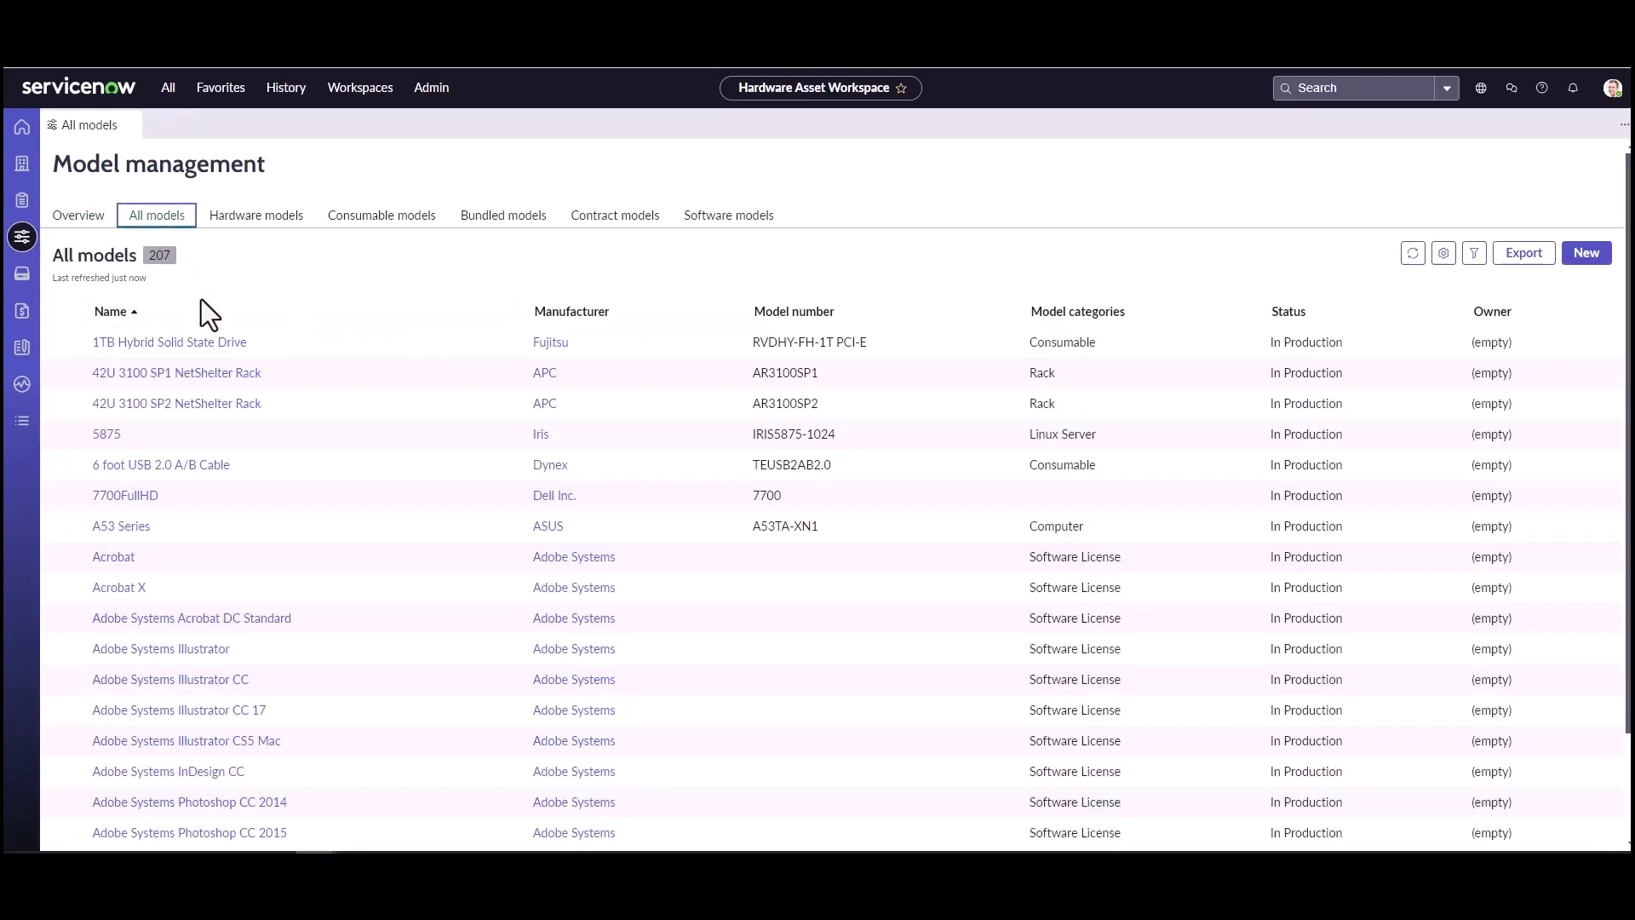
{"action": "left_click", "coordinate": [506, 312]}
{"action": "left_click", "coordinate": [413, 467]}
{"action": "type", "text": "p"}
{"action": "type", "text": "hoto"}
{"action": "key", "text": "Return"}
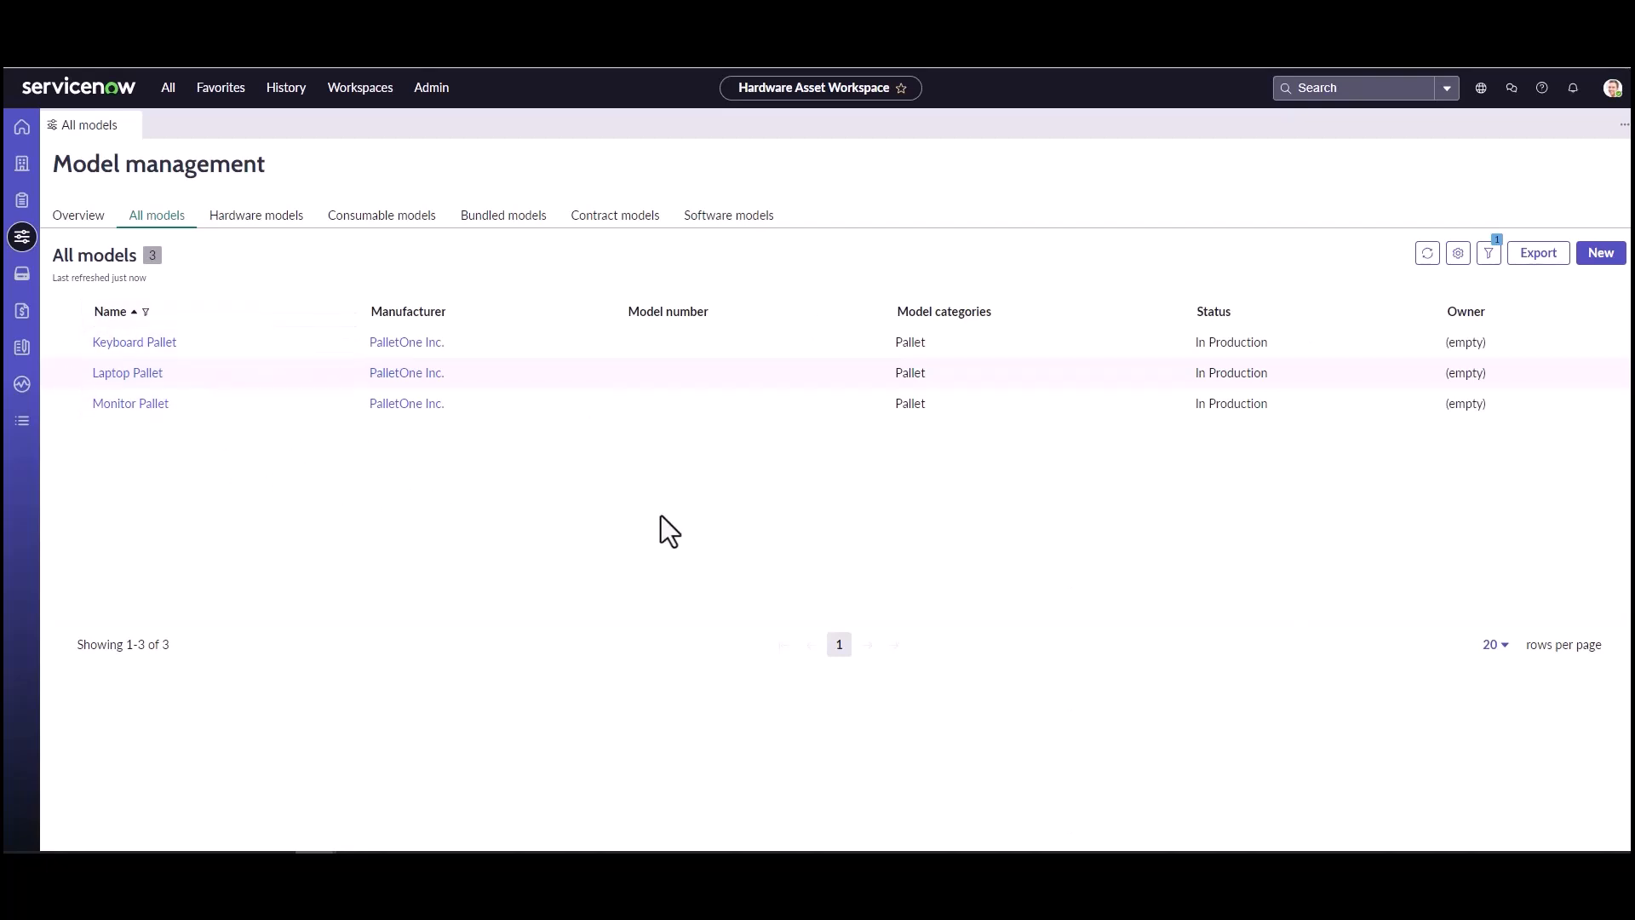
Step: Start a new product model of type Pallet with manufacturer PalletOne Inc. and the name Disposal Pallet
{"action": "left_click", "coordinate": [1600, 257]}
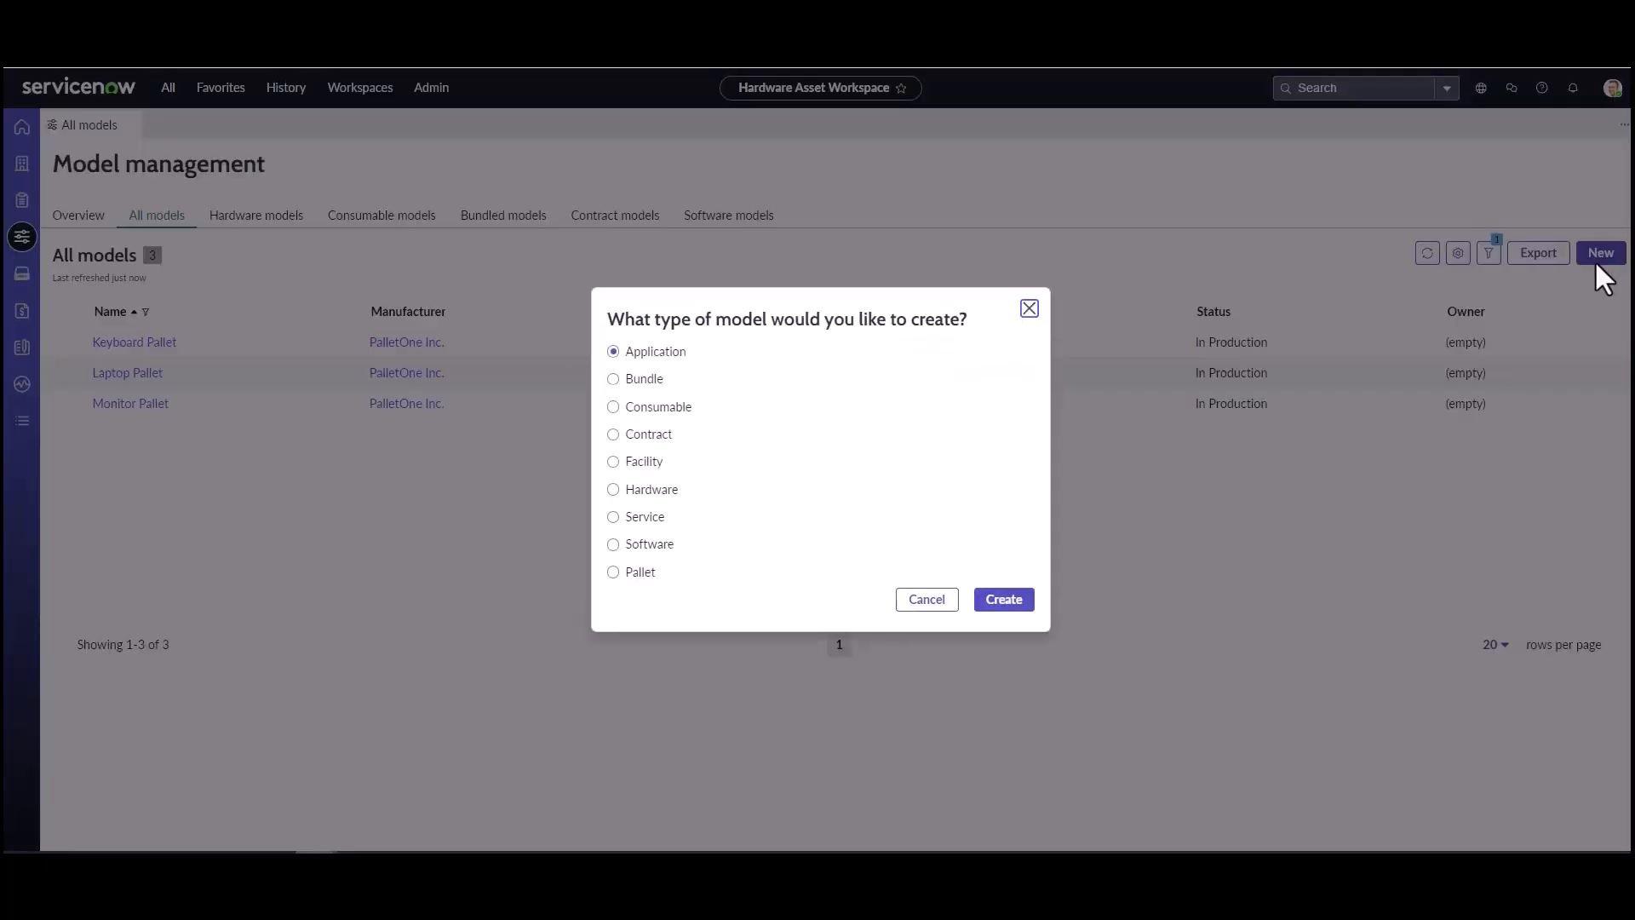
{"action": "left_click", "coordinate": [613, 573]}
{"action": "left_click", "coordinate": [990, 600]}
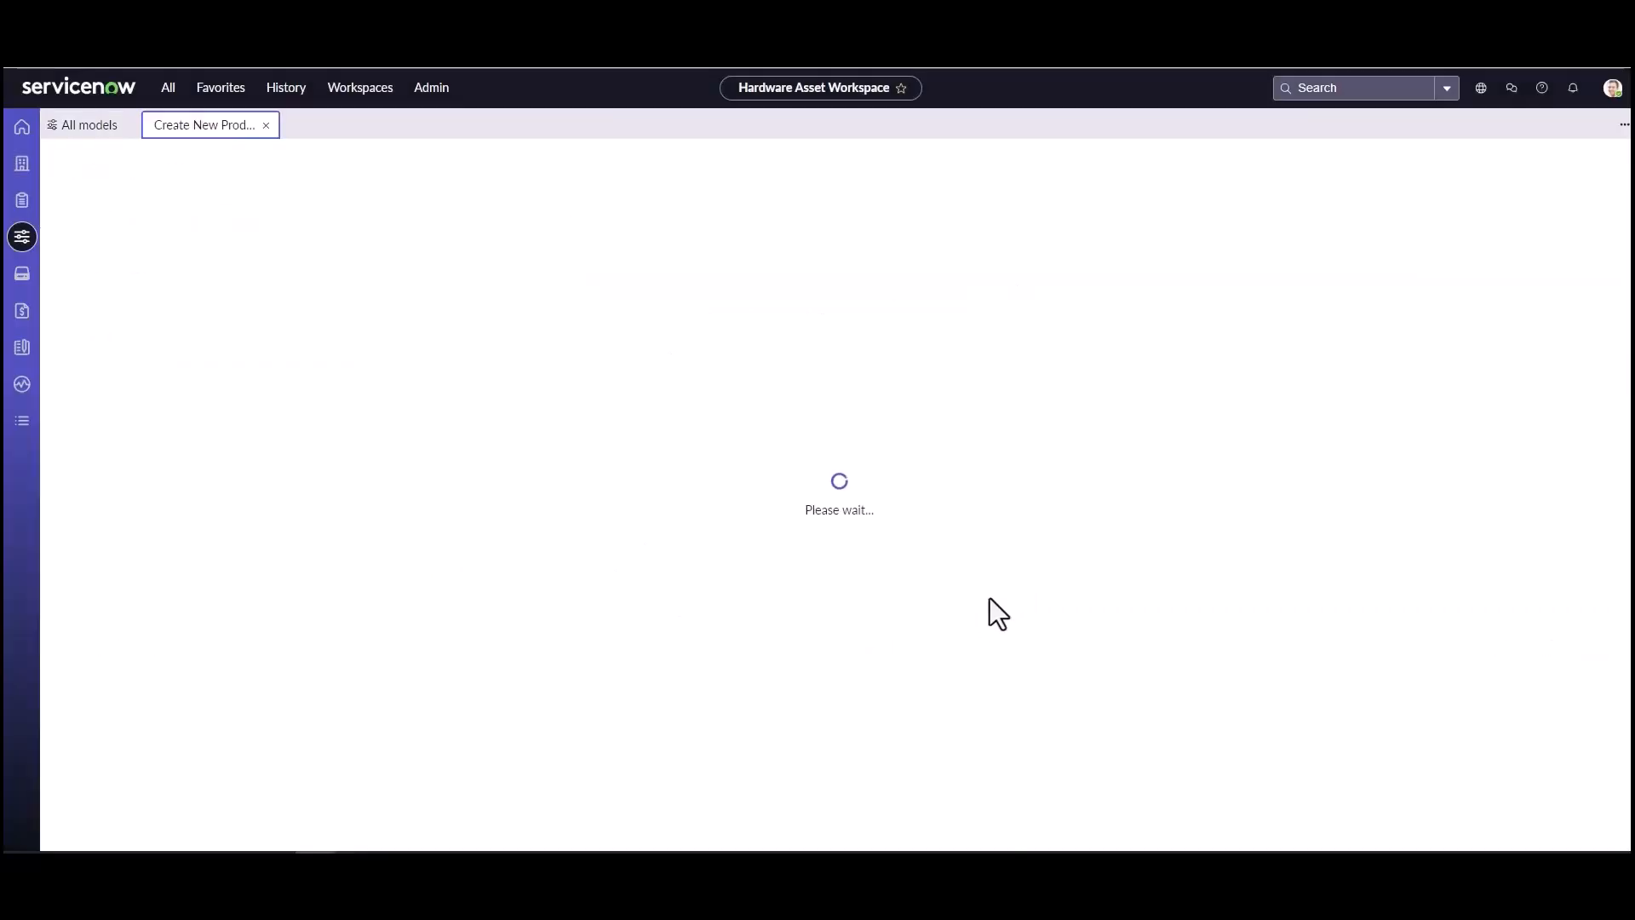
{"action": "left_click", "coordinate": [424, 376]}
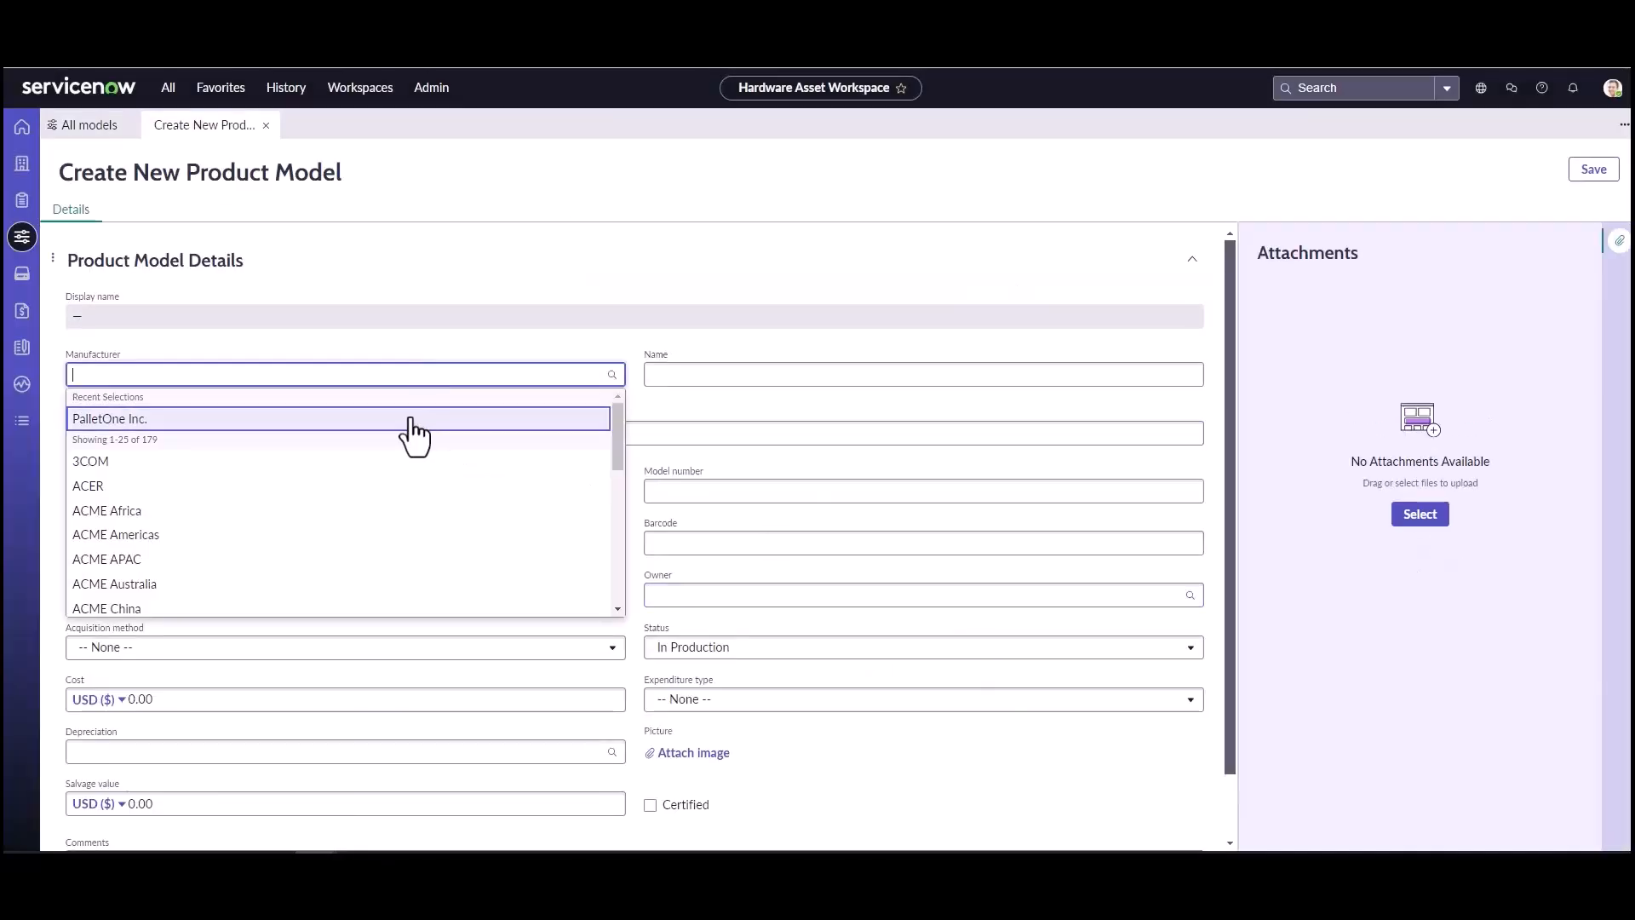
{"action": "left_click", "coordinate": [411, 420]}
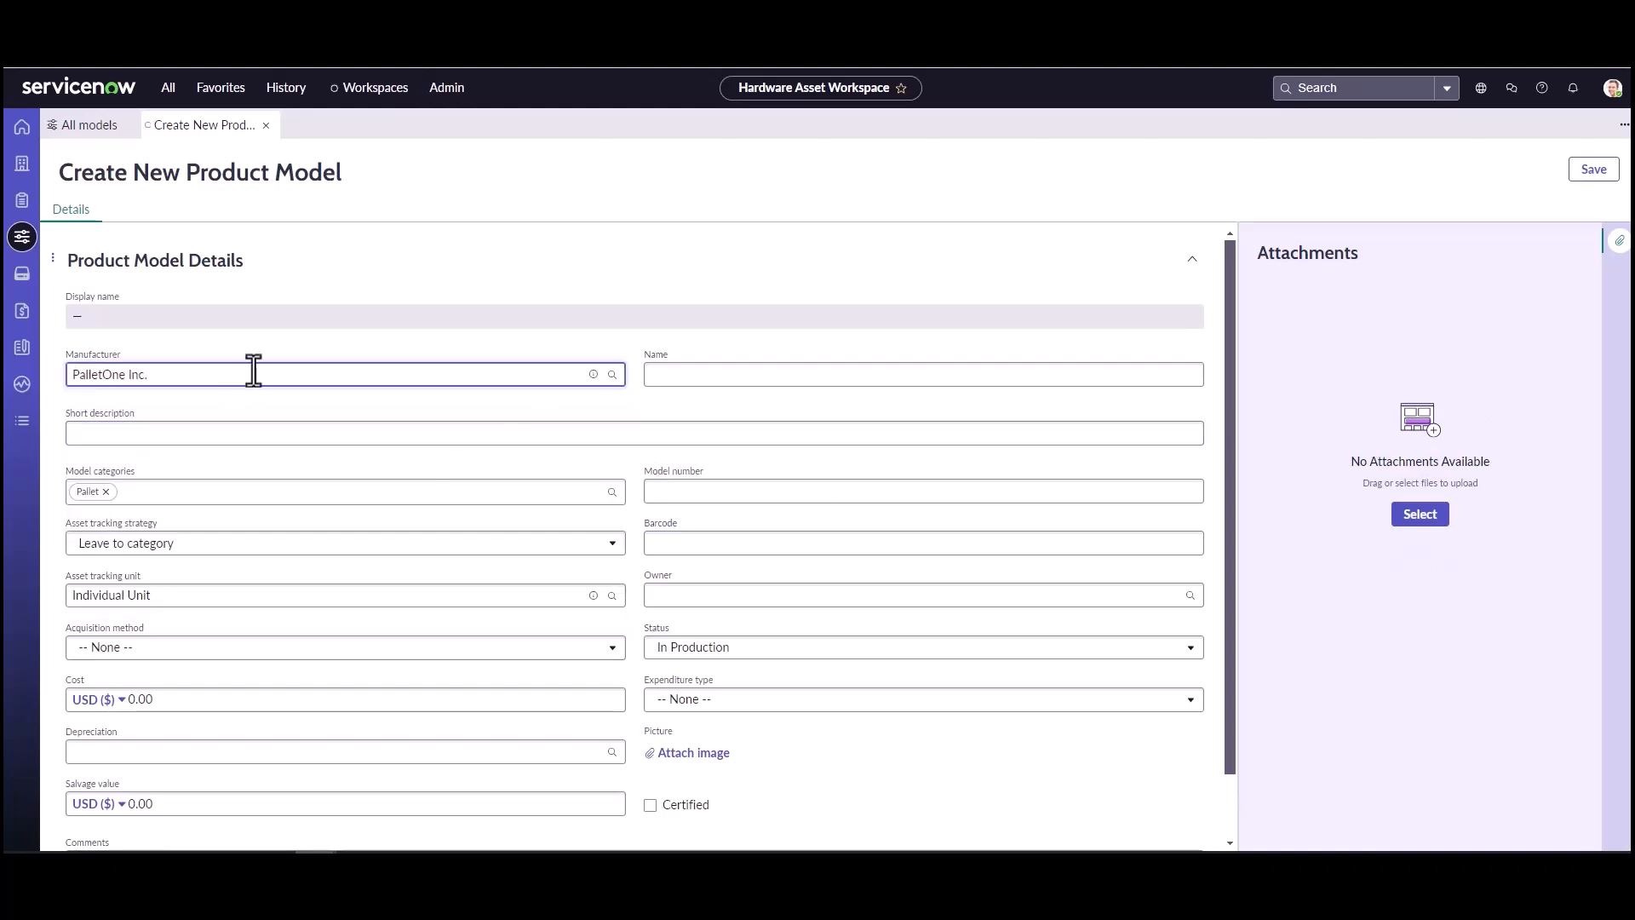
{"action": "left_click", "coordinate": [696, 385]}
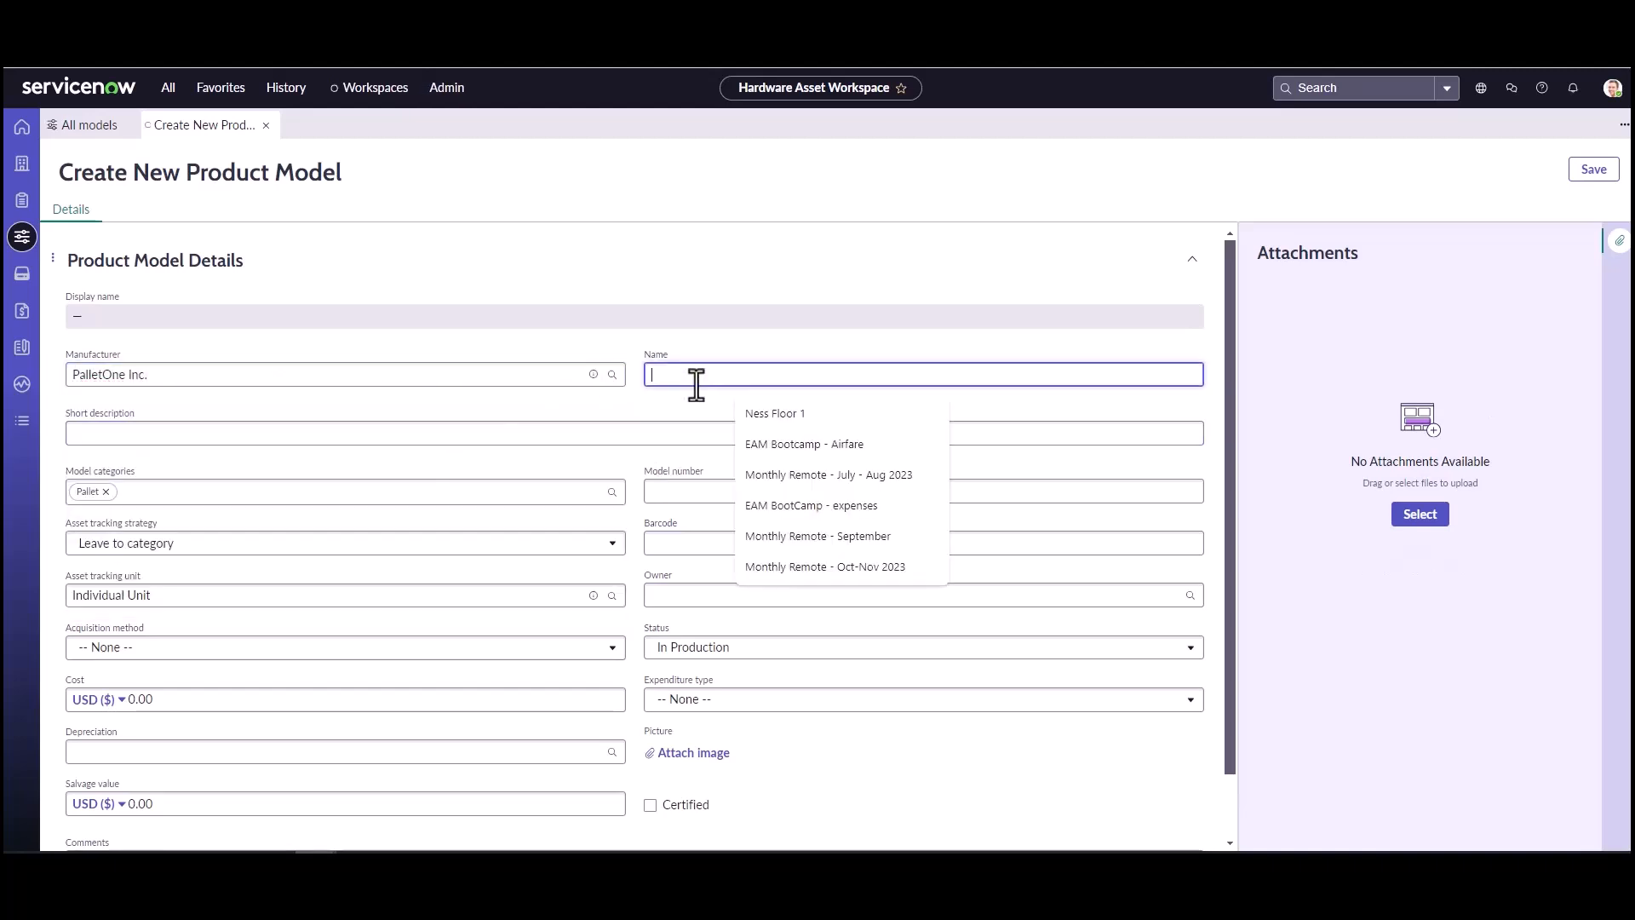
{"action": "type", "text": "Disposal"}
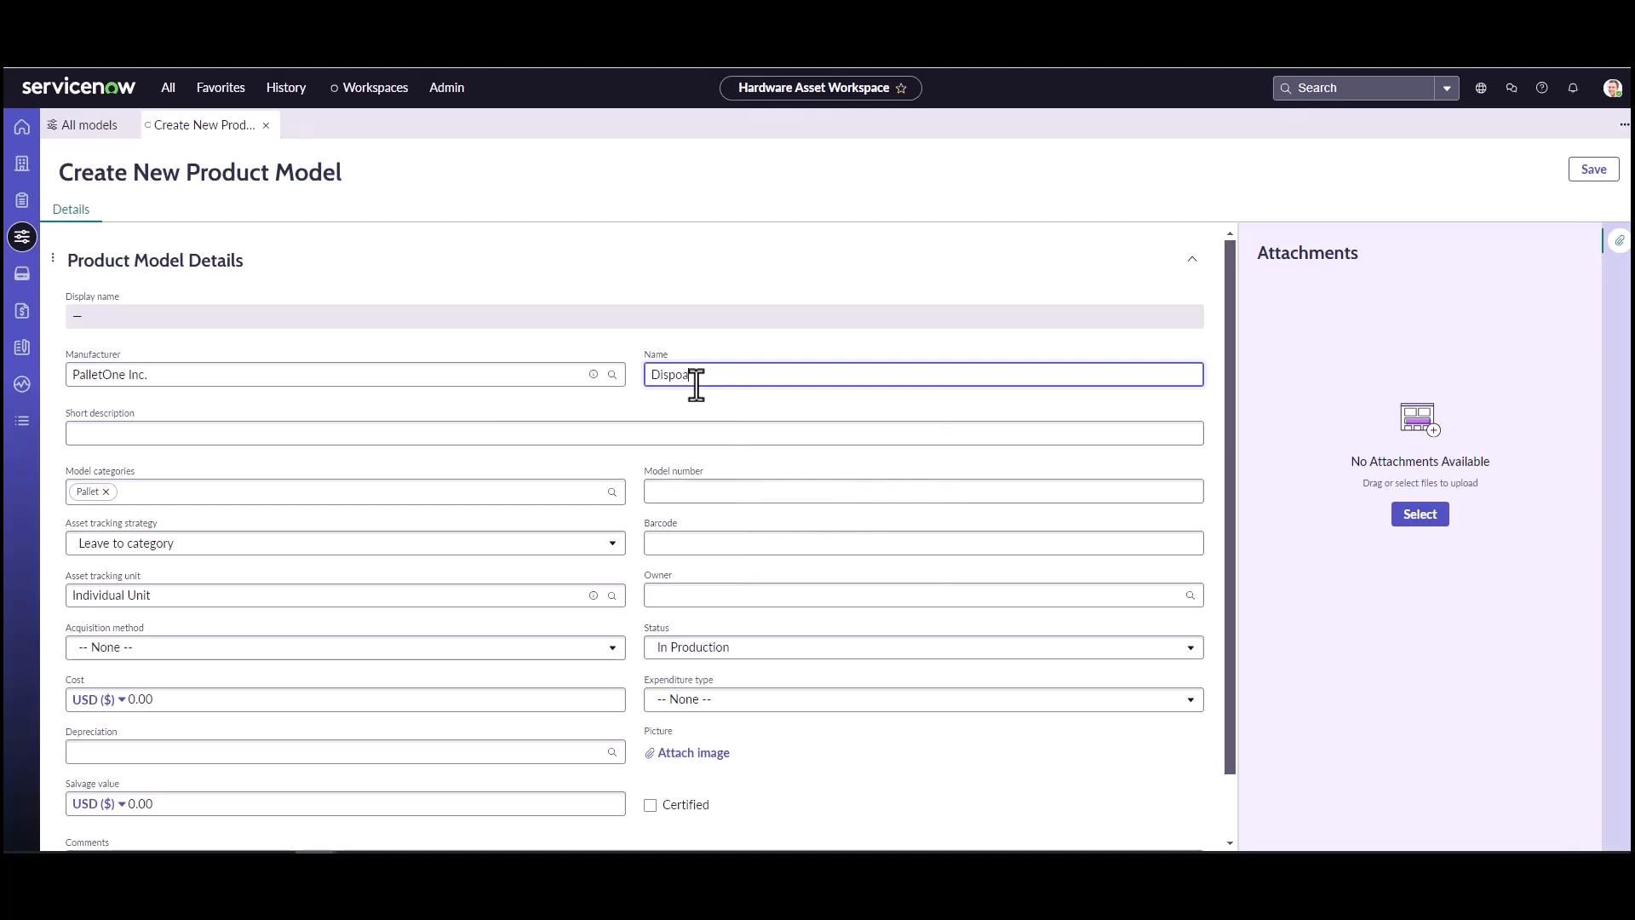
{"action": "type", "text": " Pallet"}
Step: Enter the short description "Pallet to be used for asset to be disposed", then save and close the model record
{"action": "left_click", "coordinate": [656, 424]}
{"action": "type", "text": "Pall"}
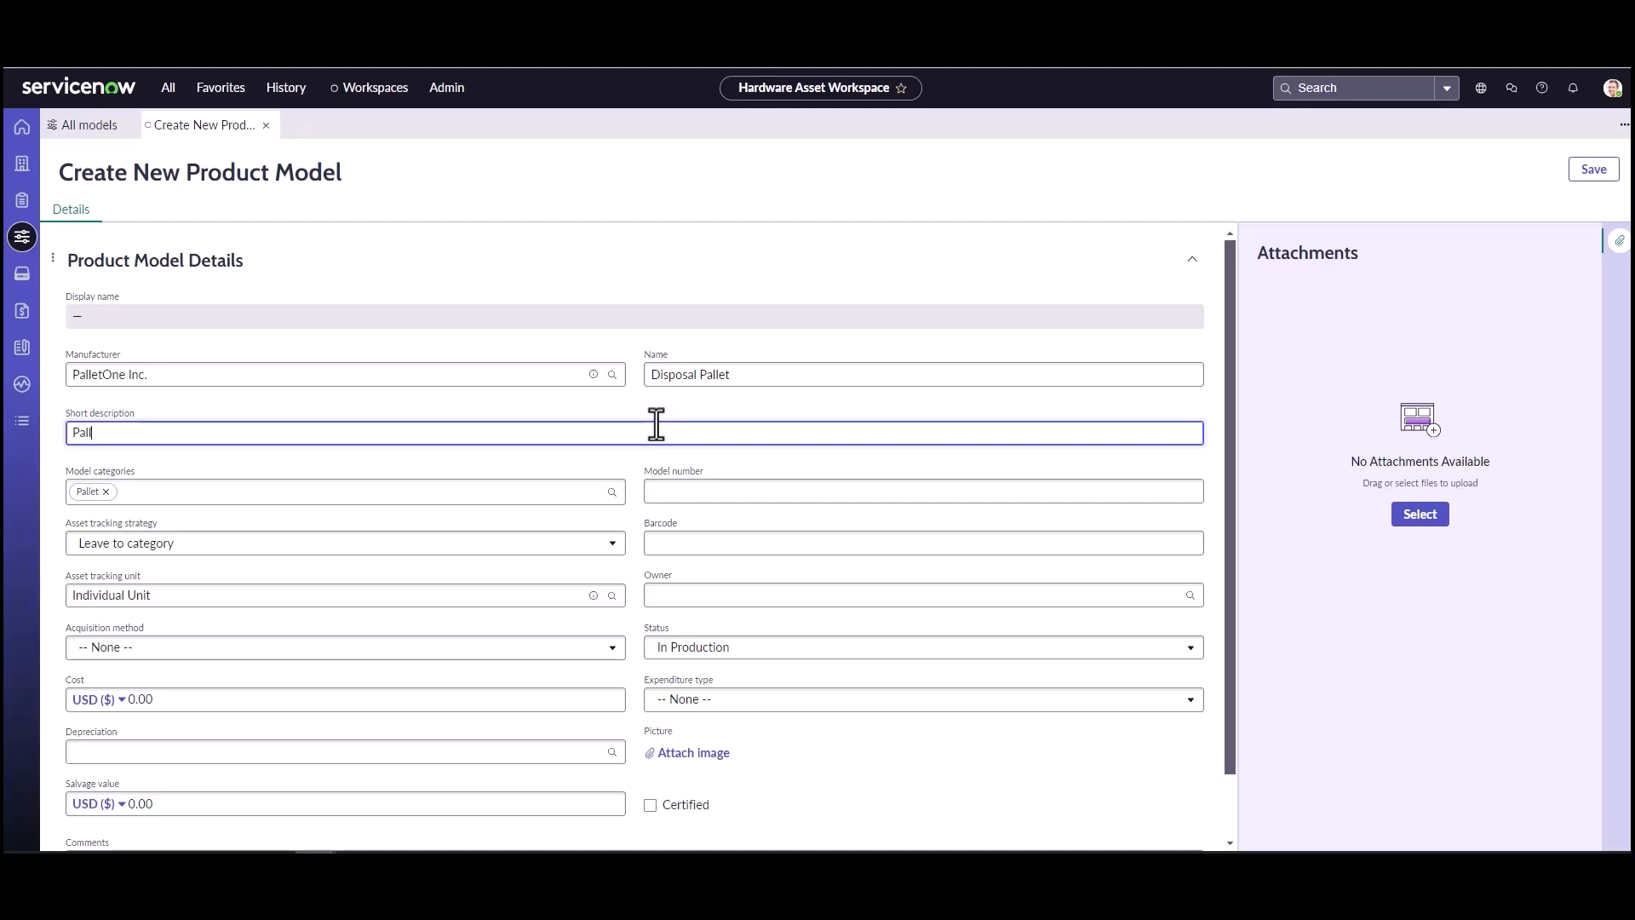
{"action": "type", "text": "et to be used for asset to be disposed"}
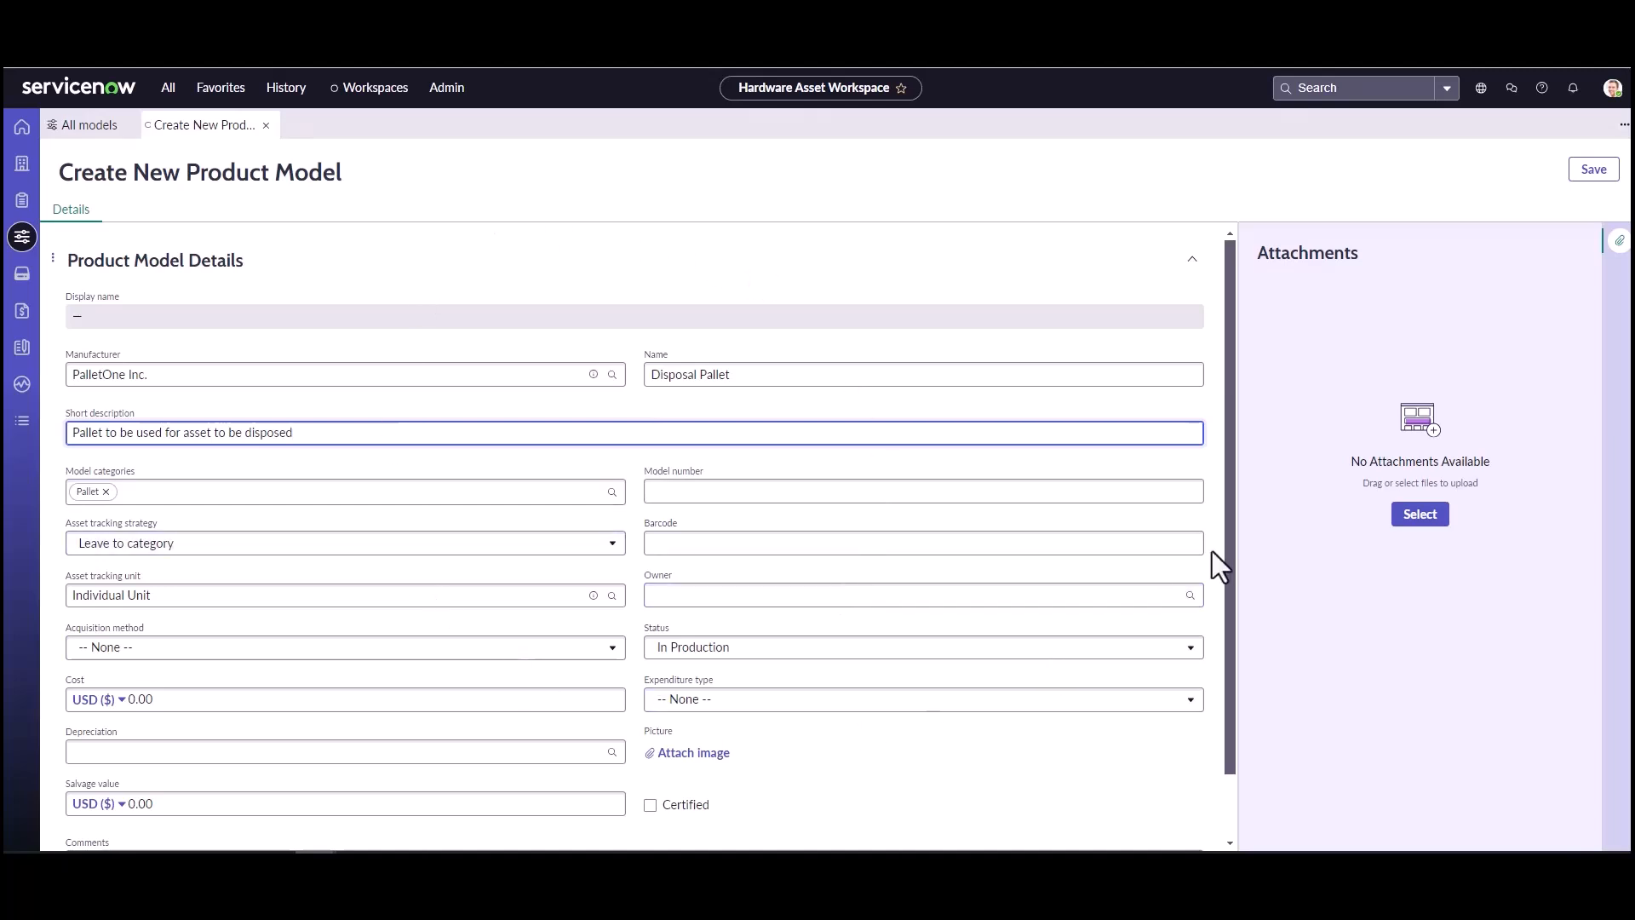
{"action": "left_click", "coordinate": [1590, 176]}
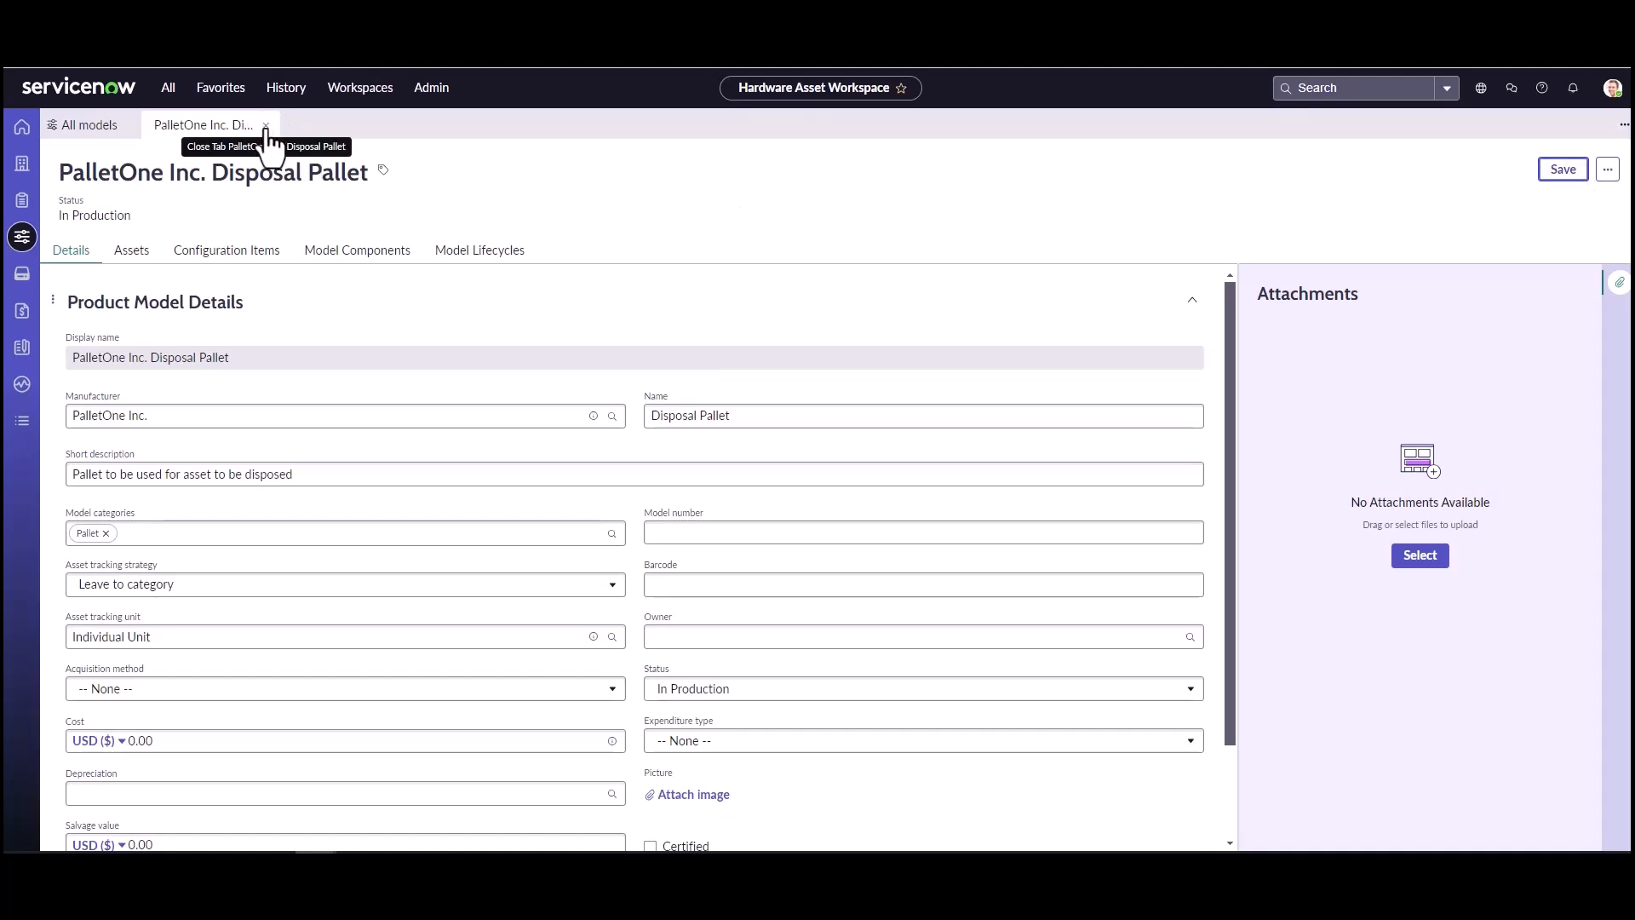
{"action": "left_click", "coordinate": [266, 125]}
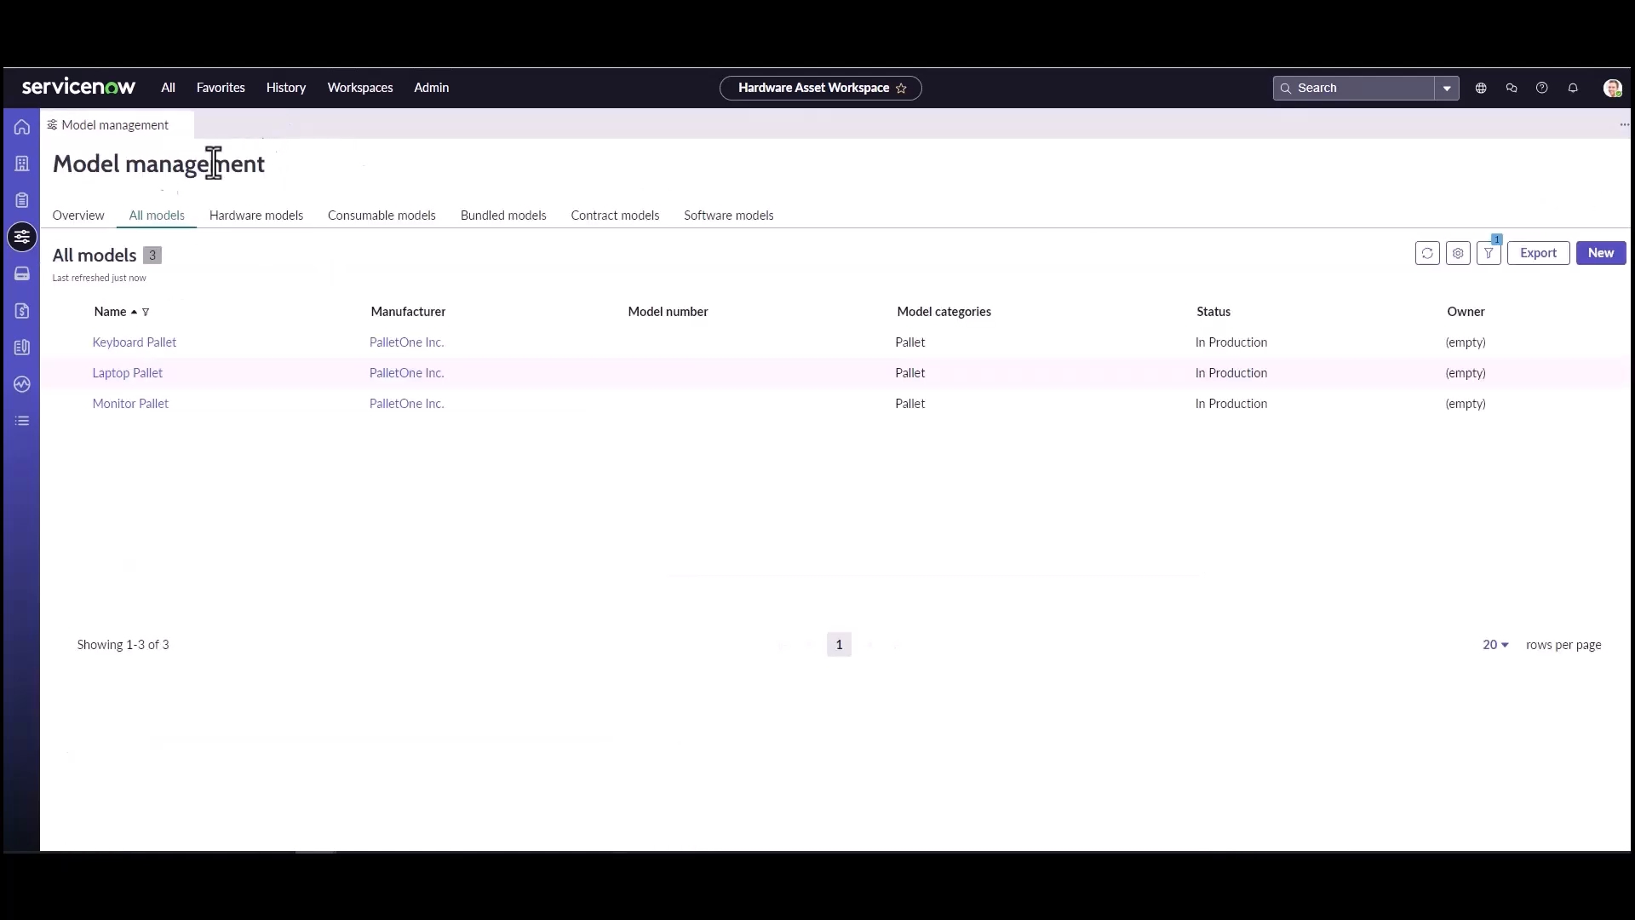
Step: Start a new pallet in the asset estate using model PalletOne Inc. Disposal Pallet and asset tag PAL00084
{"action": "left_click", "coordinate": [23, 204]}
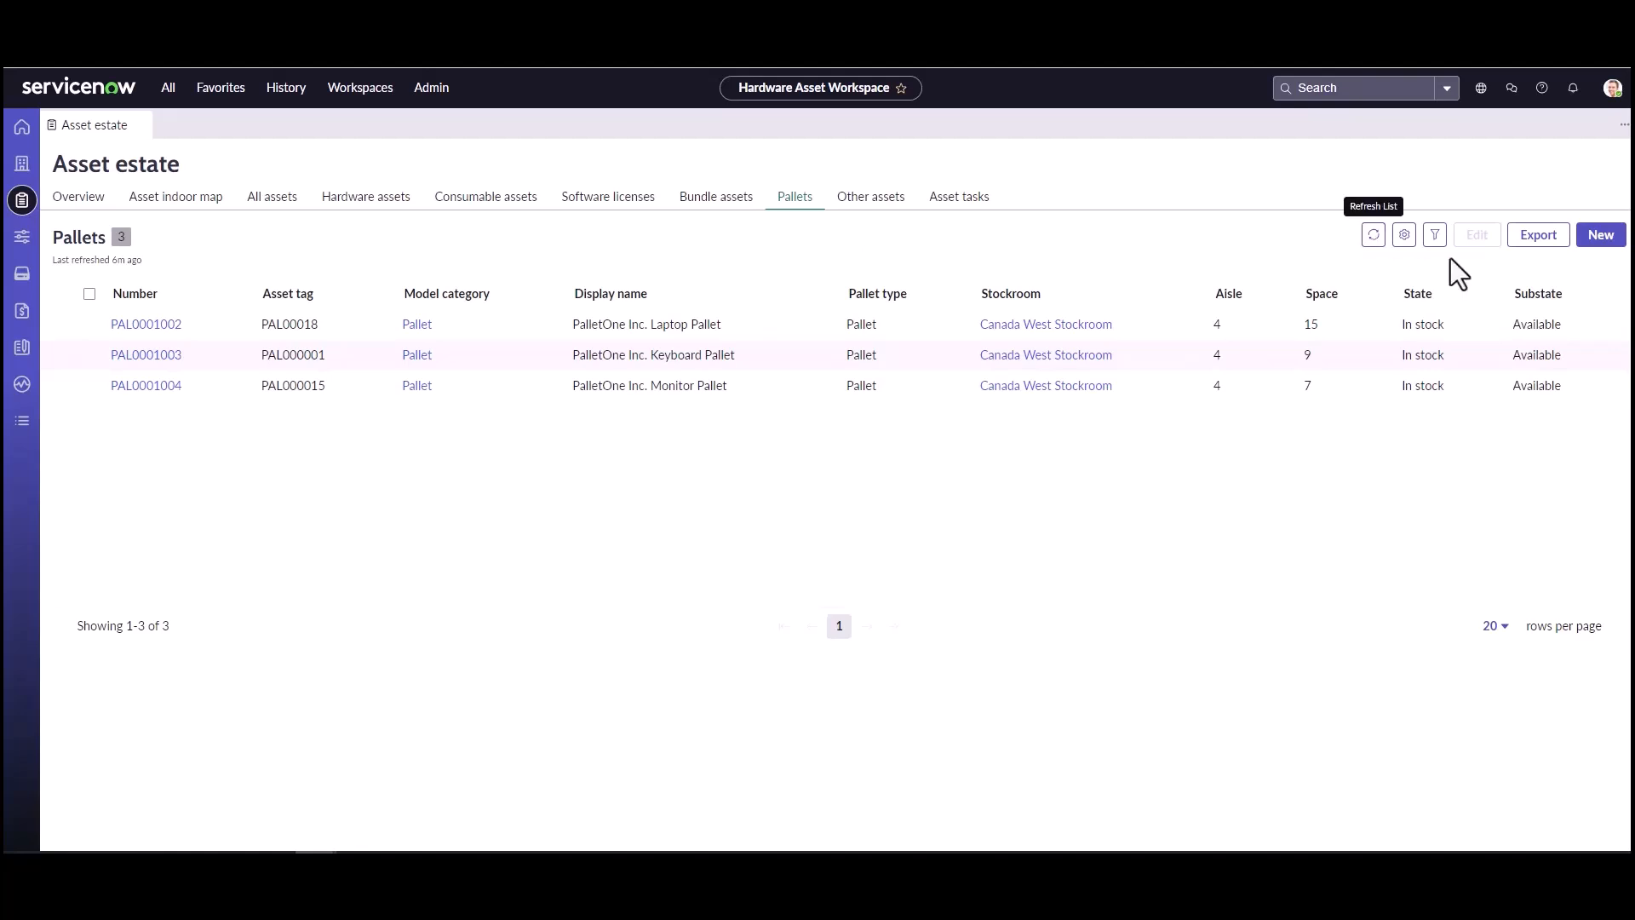
{"action": "left_click", "coordinate": [1601, 236]}
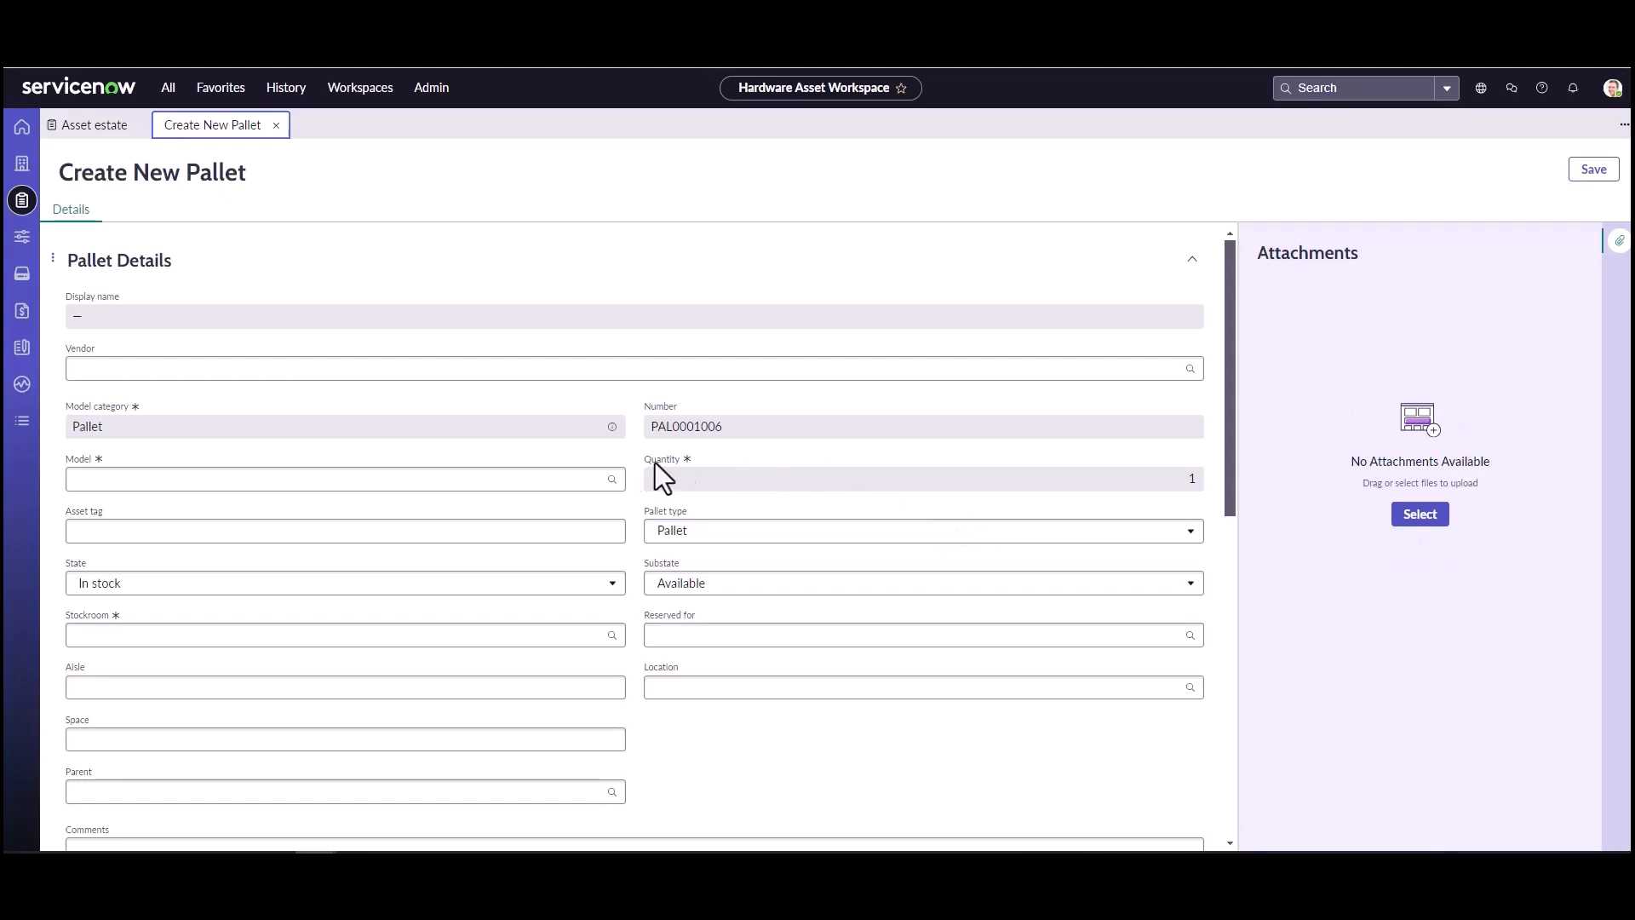
{"action": "left_click", "coordinate": [562, 477]}
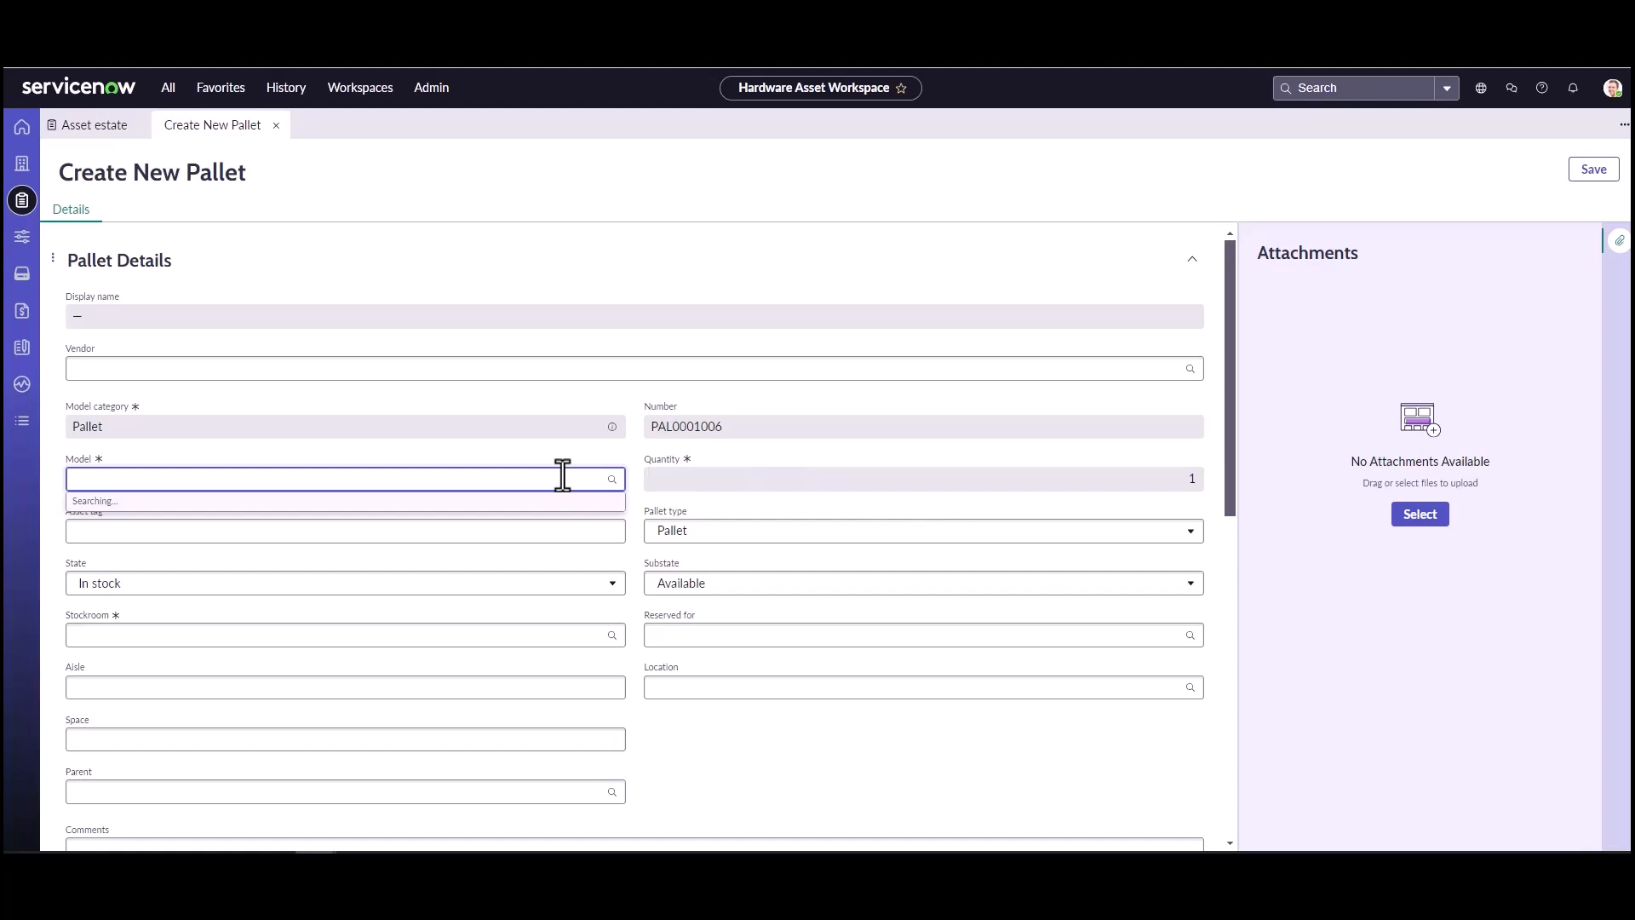
{"action": "left_click", "coordinate": [368, 615]}
{"action": "left_click", "coordinate": [464, 536]}
{"action": "type", "text": "PAL00084"}
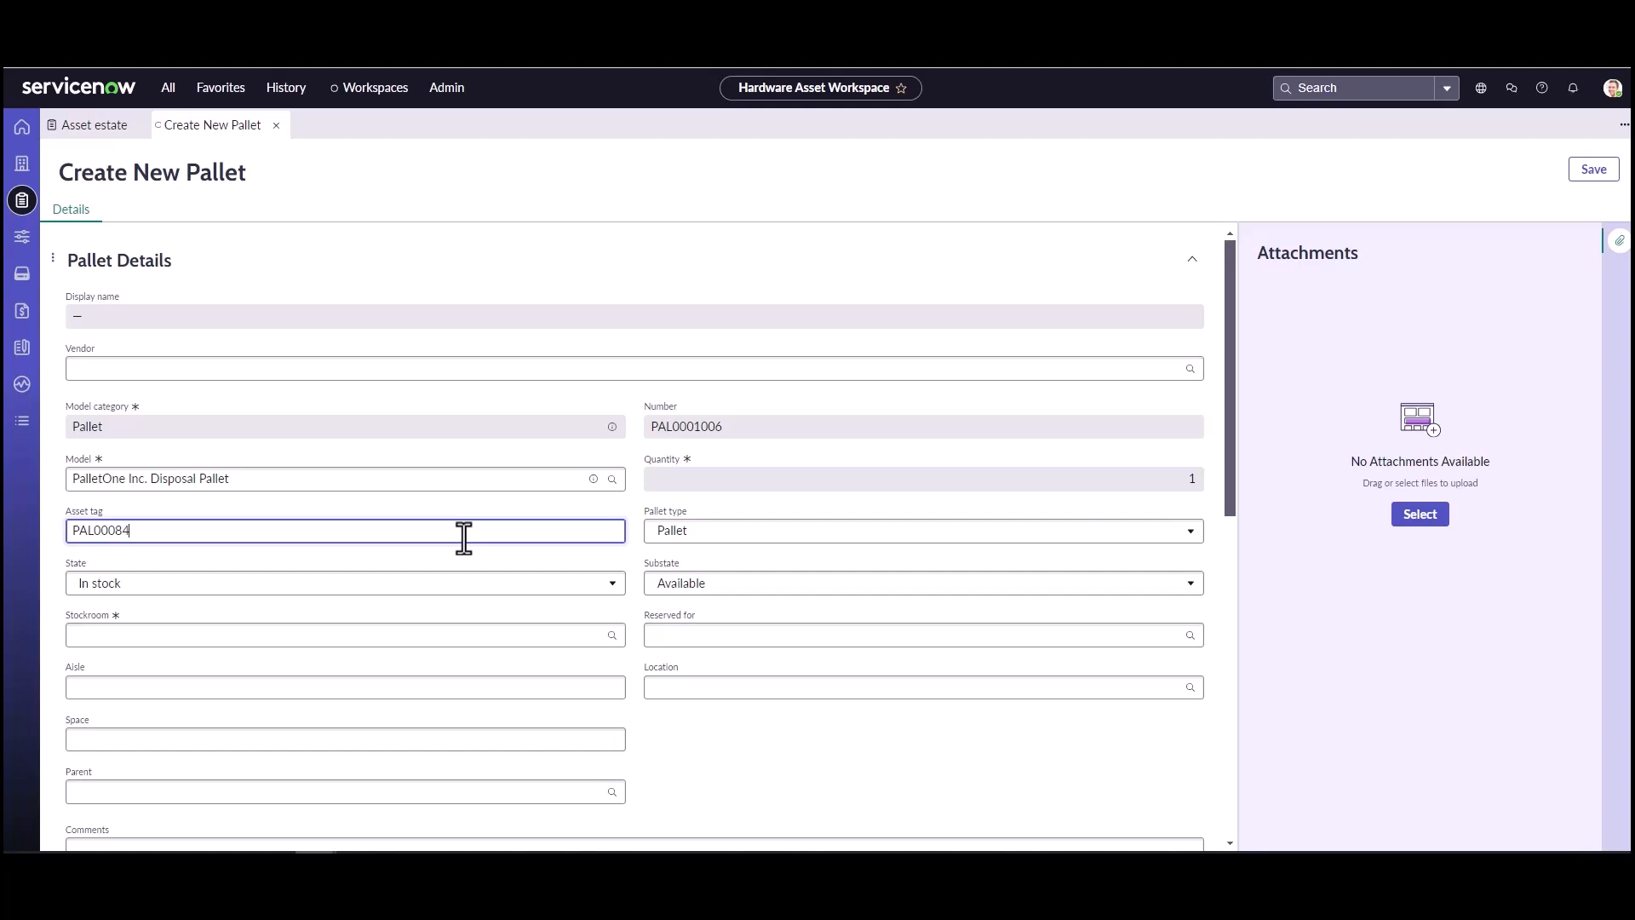
Step: Place the pallet in Canada East Stockroom at aisle 4, space 17, then save and close its record
{"action": "left_click", "coordinate": [410, 638]}
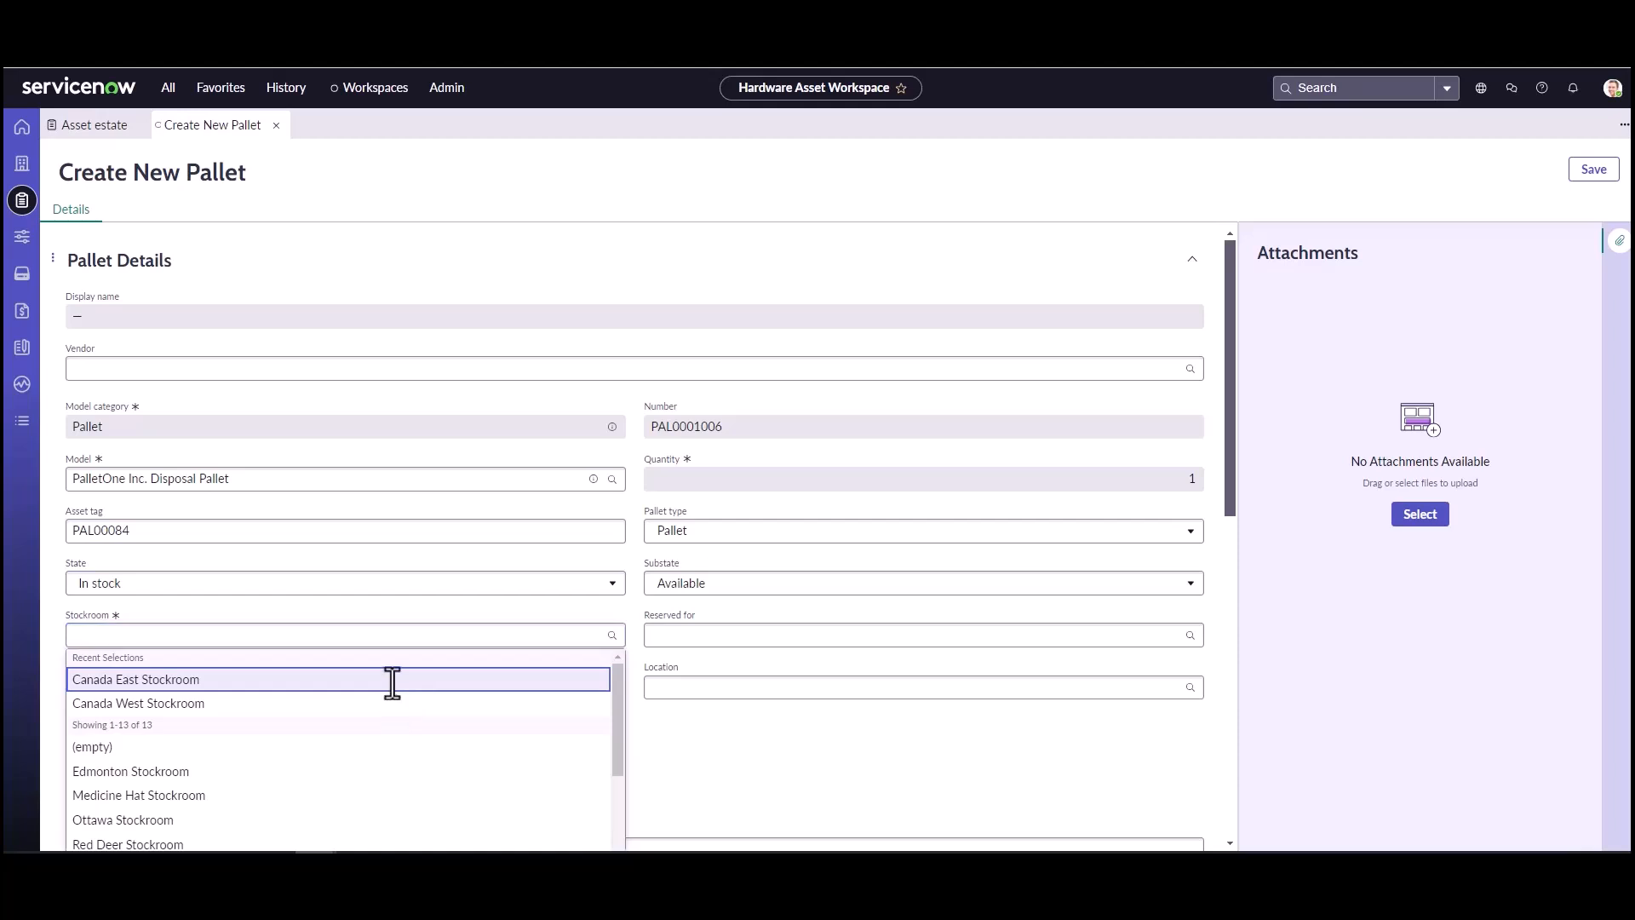
{"action": "left_click", "coordinate": [391, 698]}
{"action": "scroll", "coordinate": [483, 710], "scroll_direction": "down", "scroll_amount": 2}
{"action": "scroll", "coordinate": [483, 711], "scroll_direction": "down", "scroll_amount": 1}
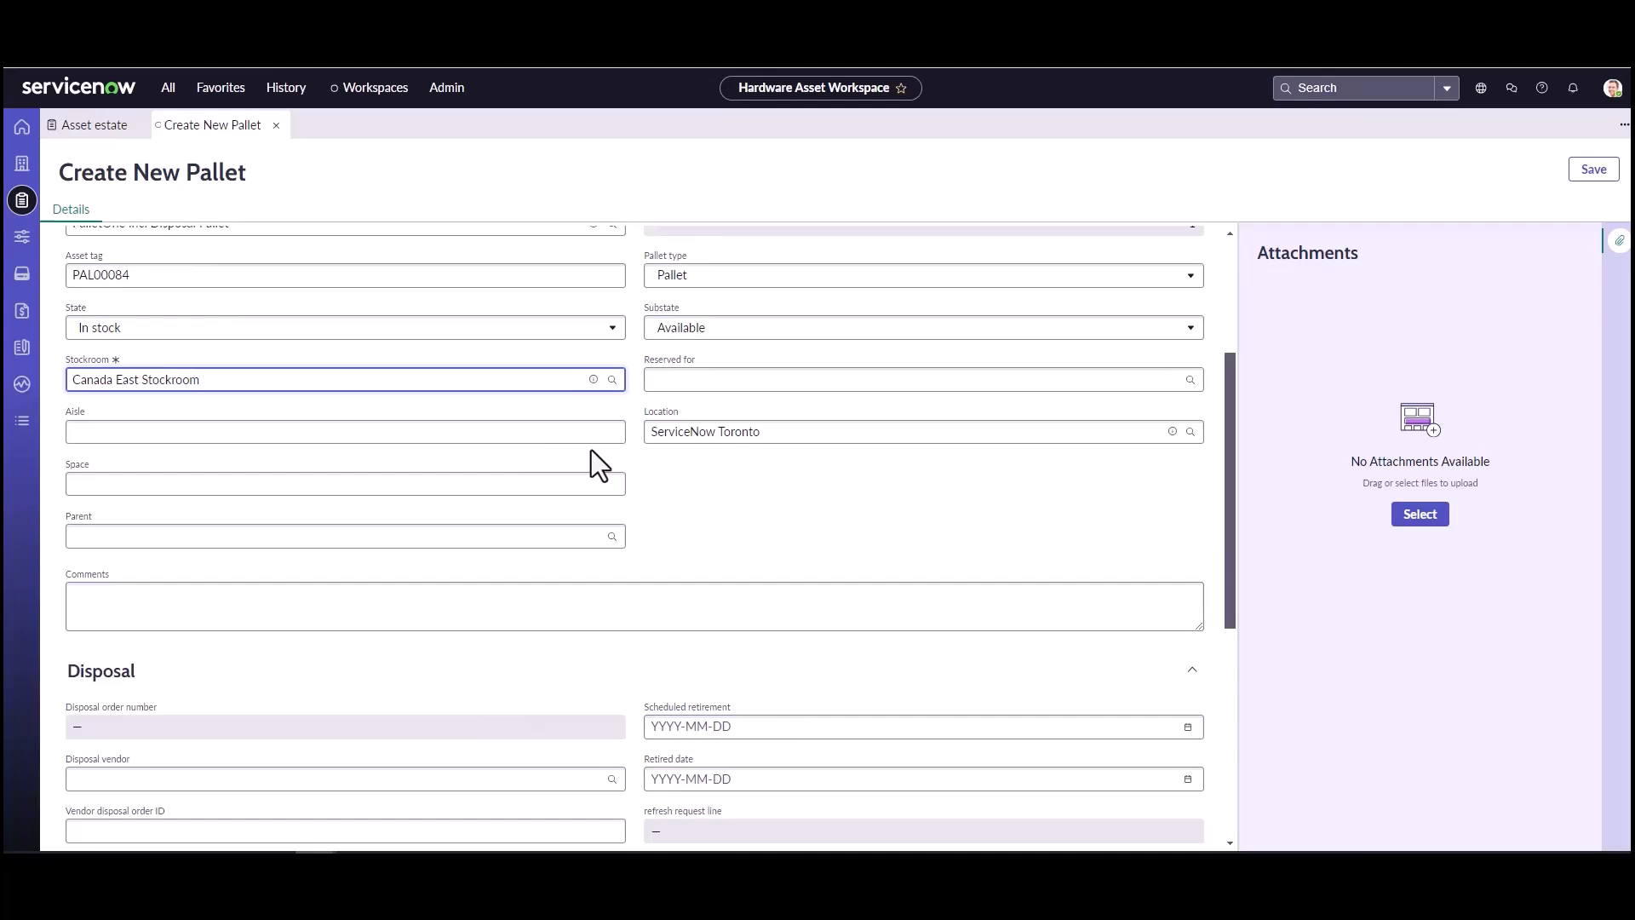
{"action": "left_click", "coordinate": [308, 432]}
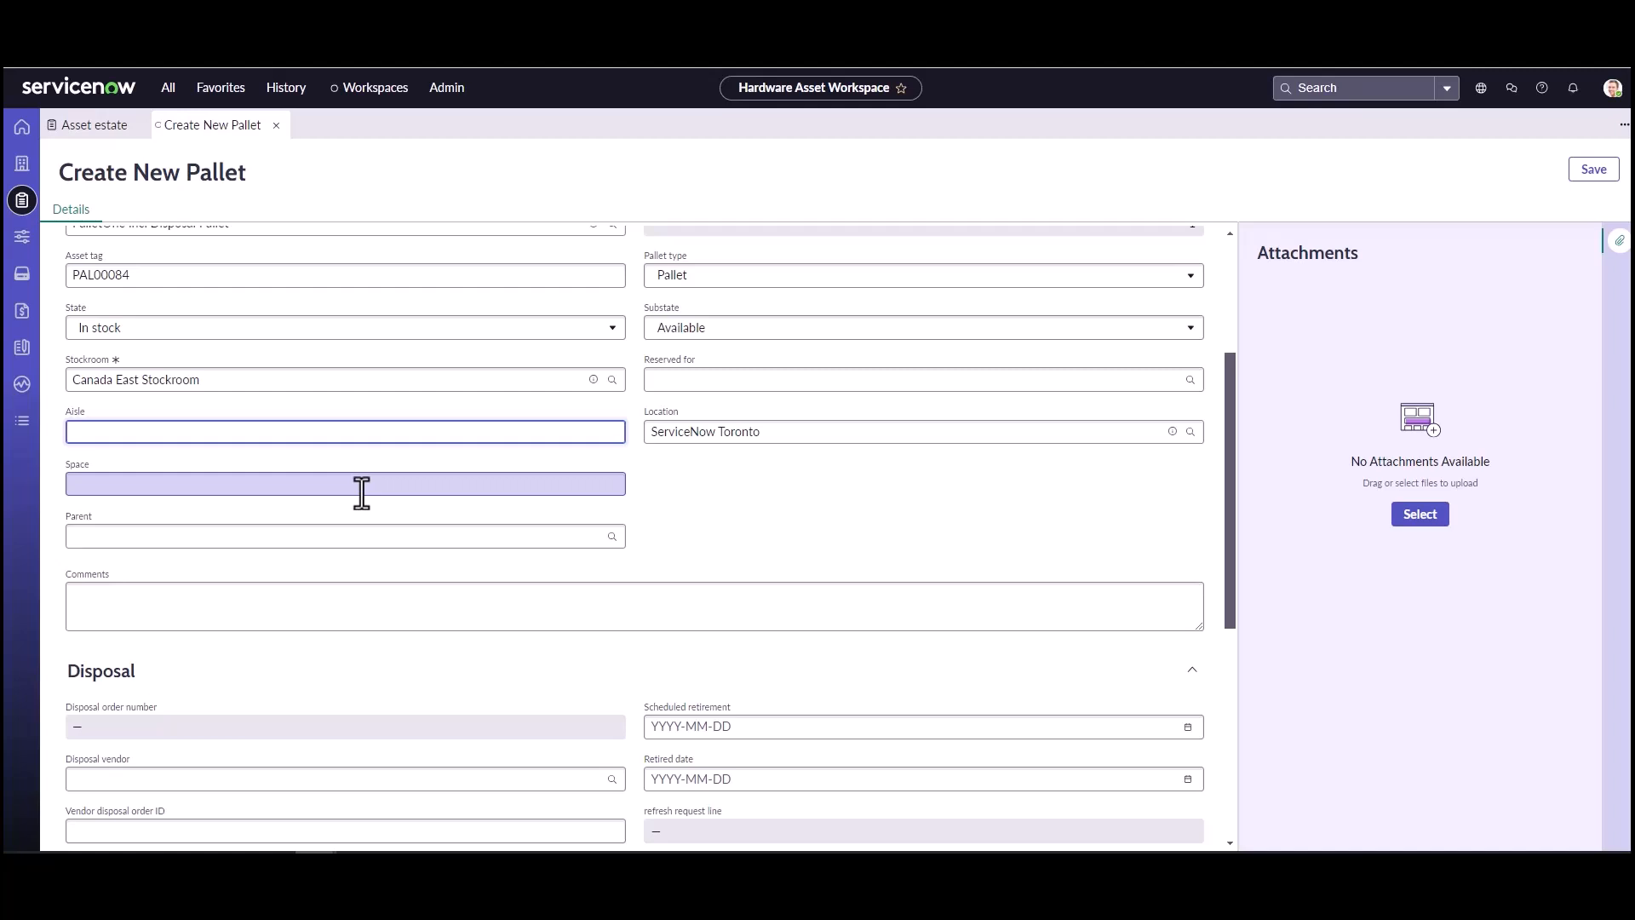
{"action": "type", "text": "4"}
{"action": "left_click", "coordinate": [362, 493]}
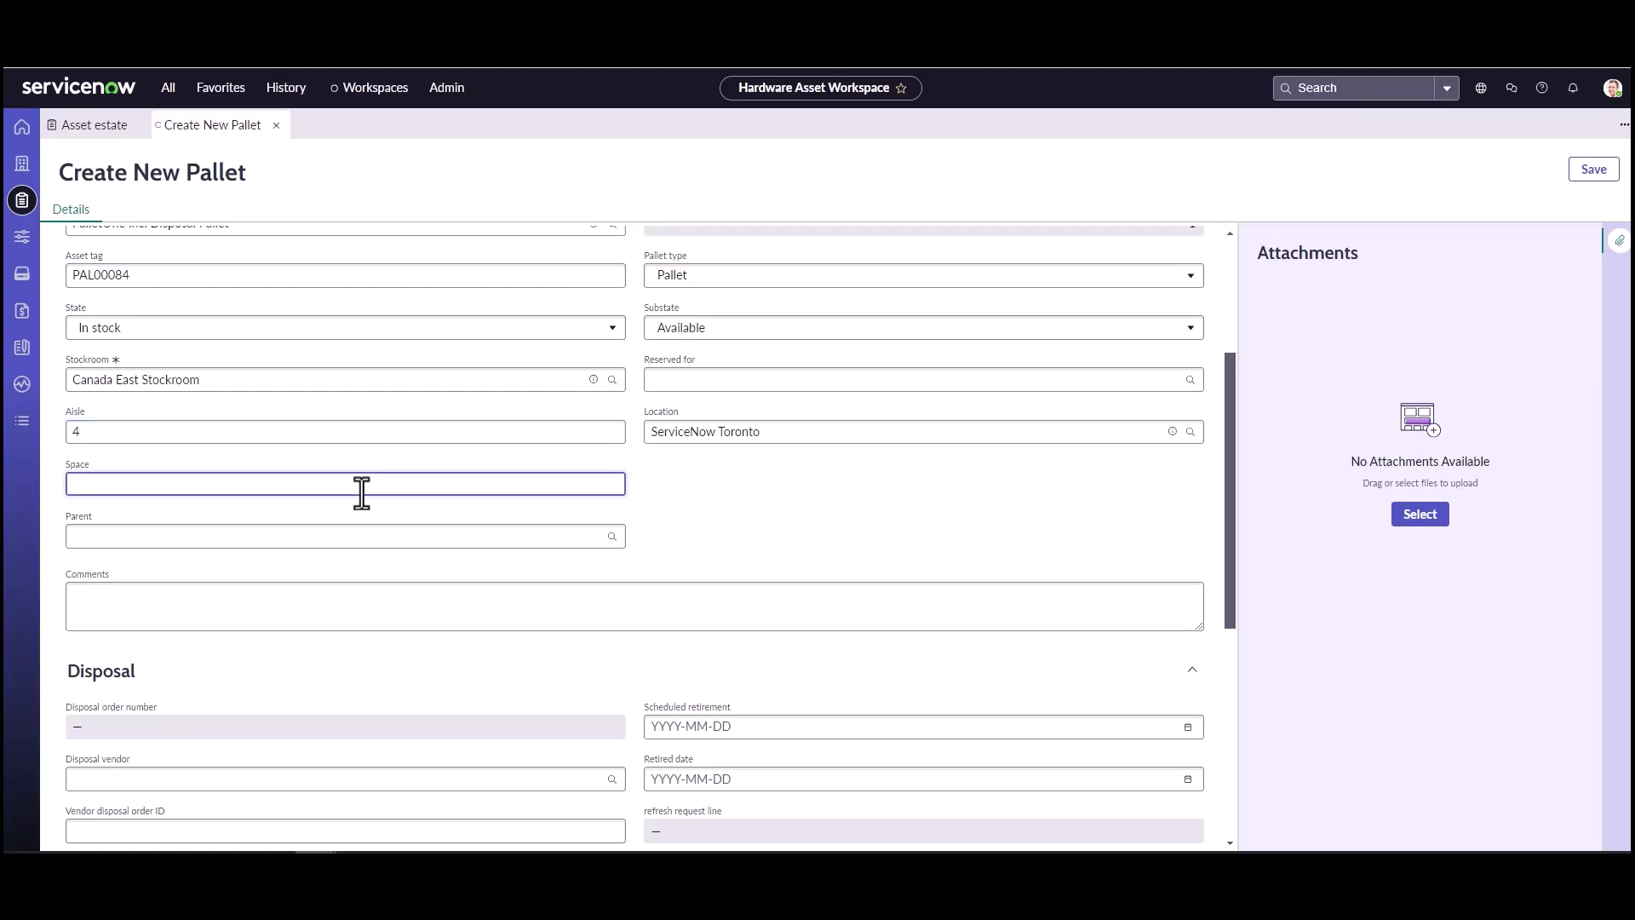
{"action": "type", "text": "17"}
{"action": "scroll", "coordinate": [400, 511], "scroll_direction": "up", "scroll_amount": 3}
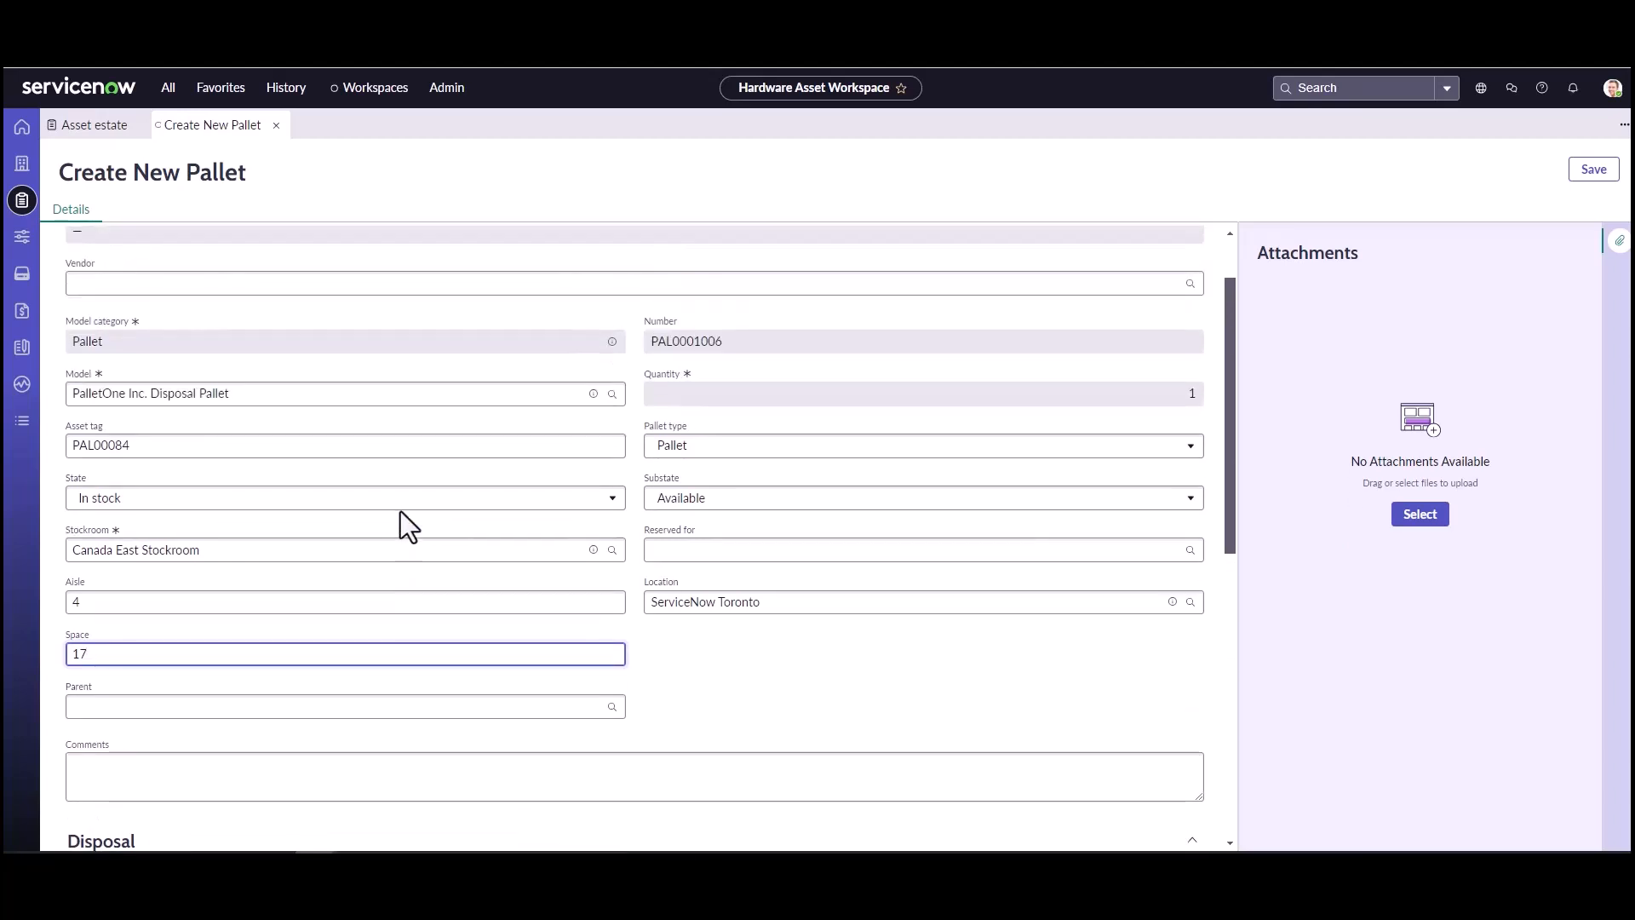
{"action": "left_click", "coordinate": [1591, 171]}
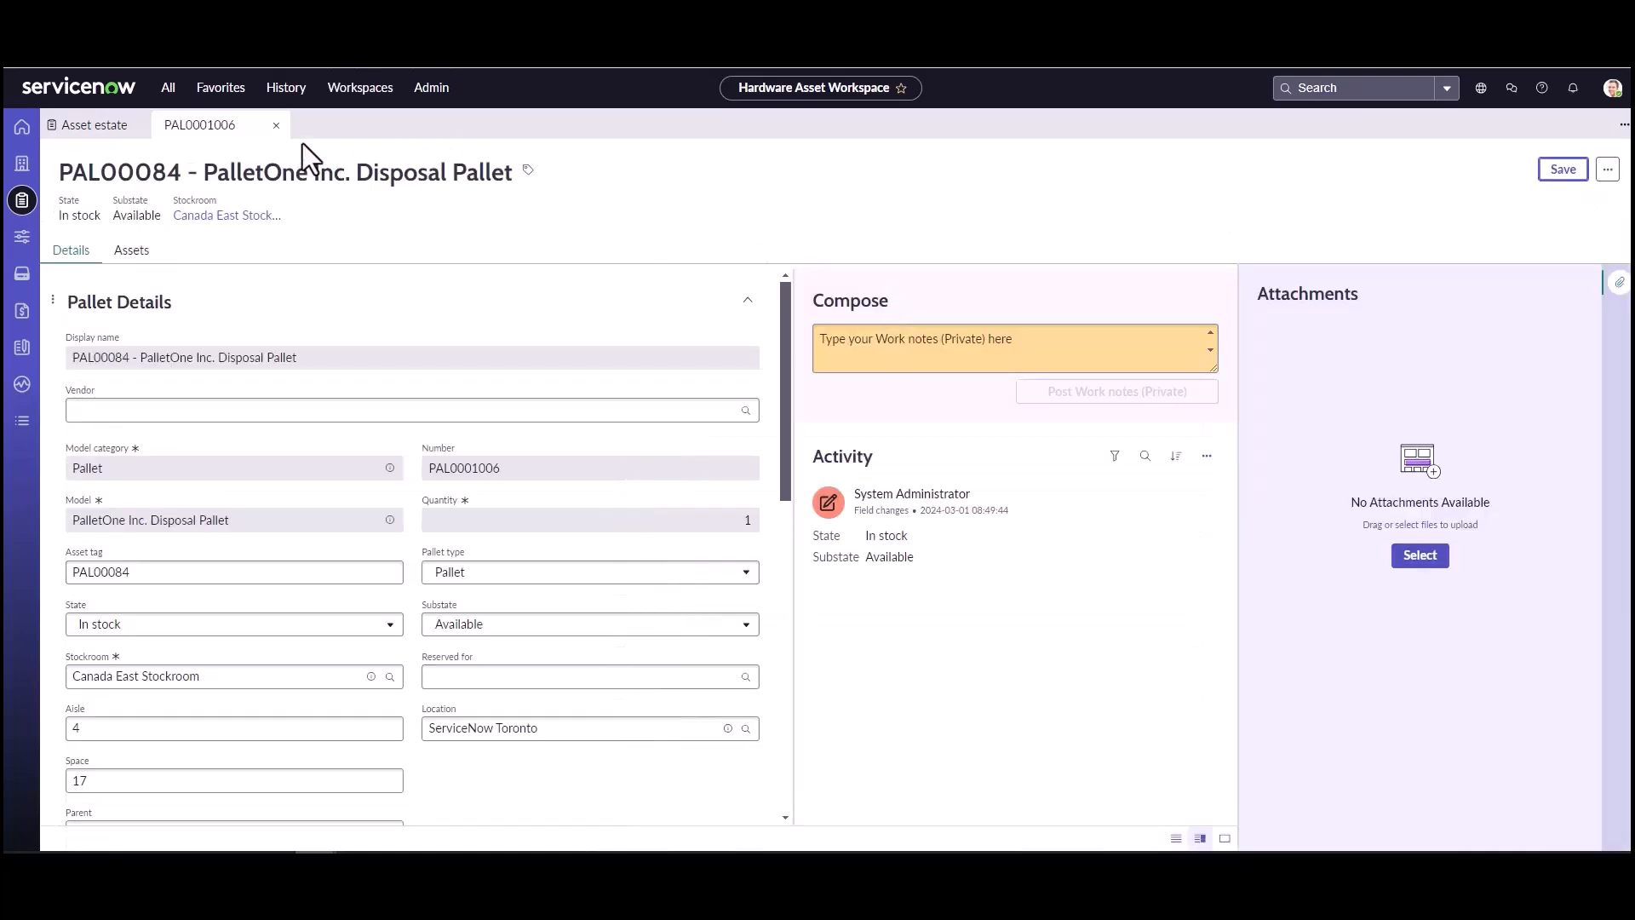
{"action": "left_click", "coordinate": [253, 125]}
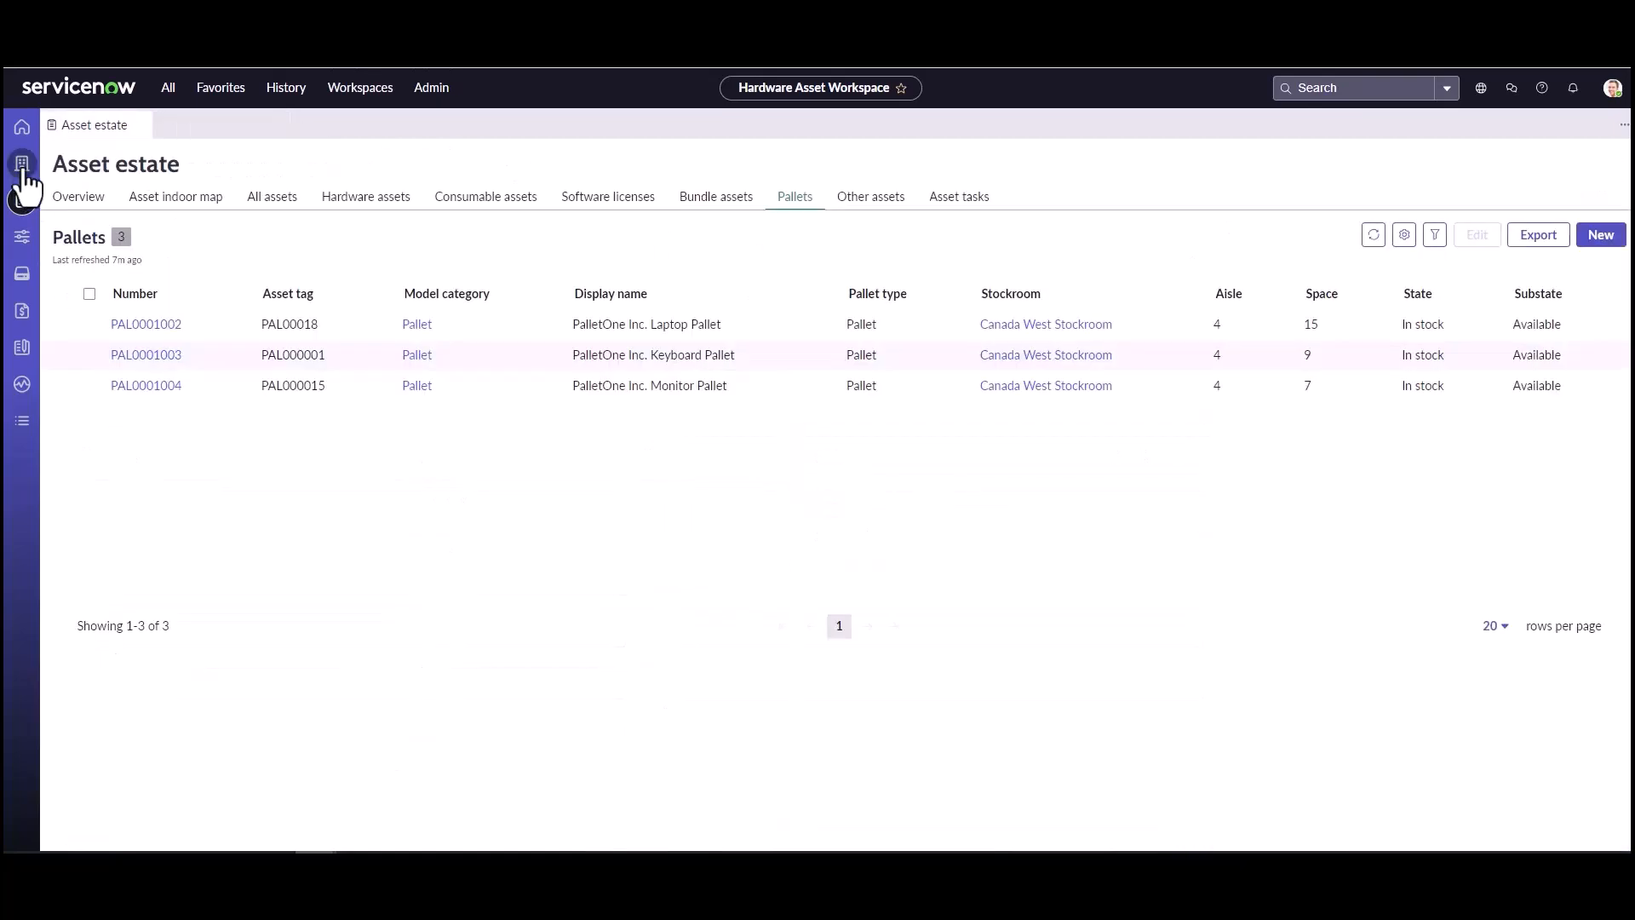
Step: Open the Disposal Pallet from Canada East Stockroom's pallets in the inventory and show its list of assets
{"action": "left_click", "coordinate": [23, 167]}
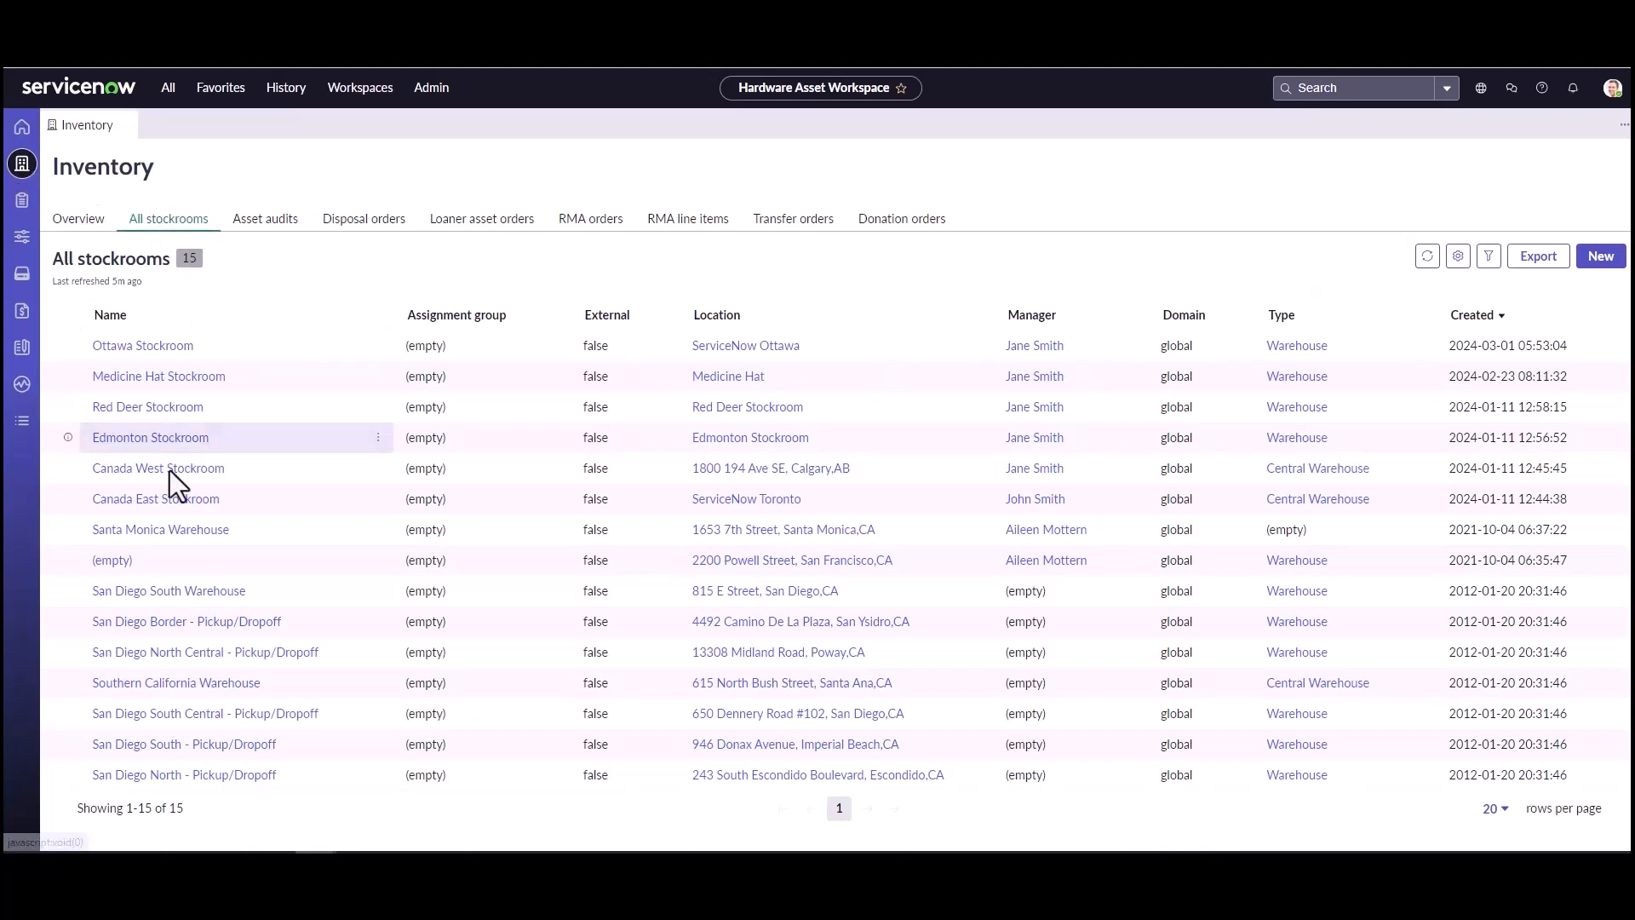
{"action": "left_click", "coordinate": [160, 501]}
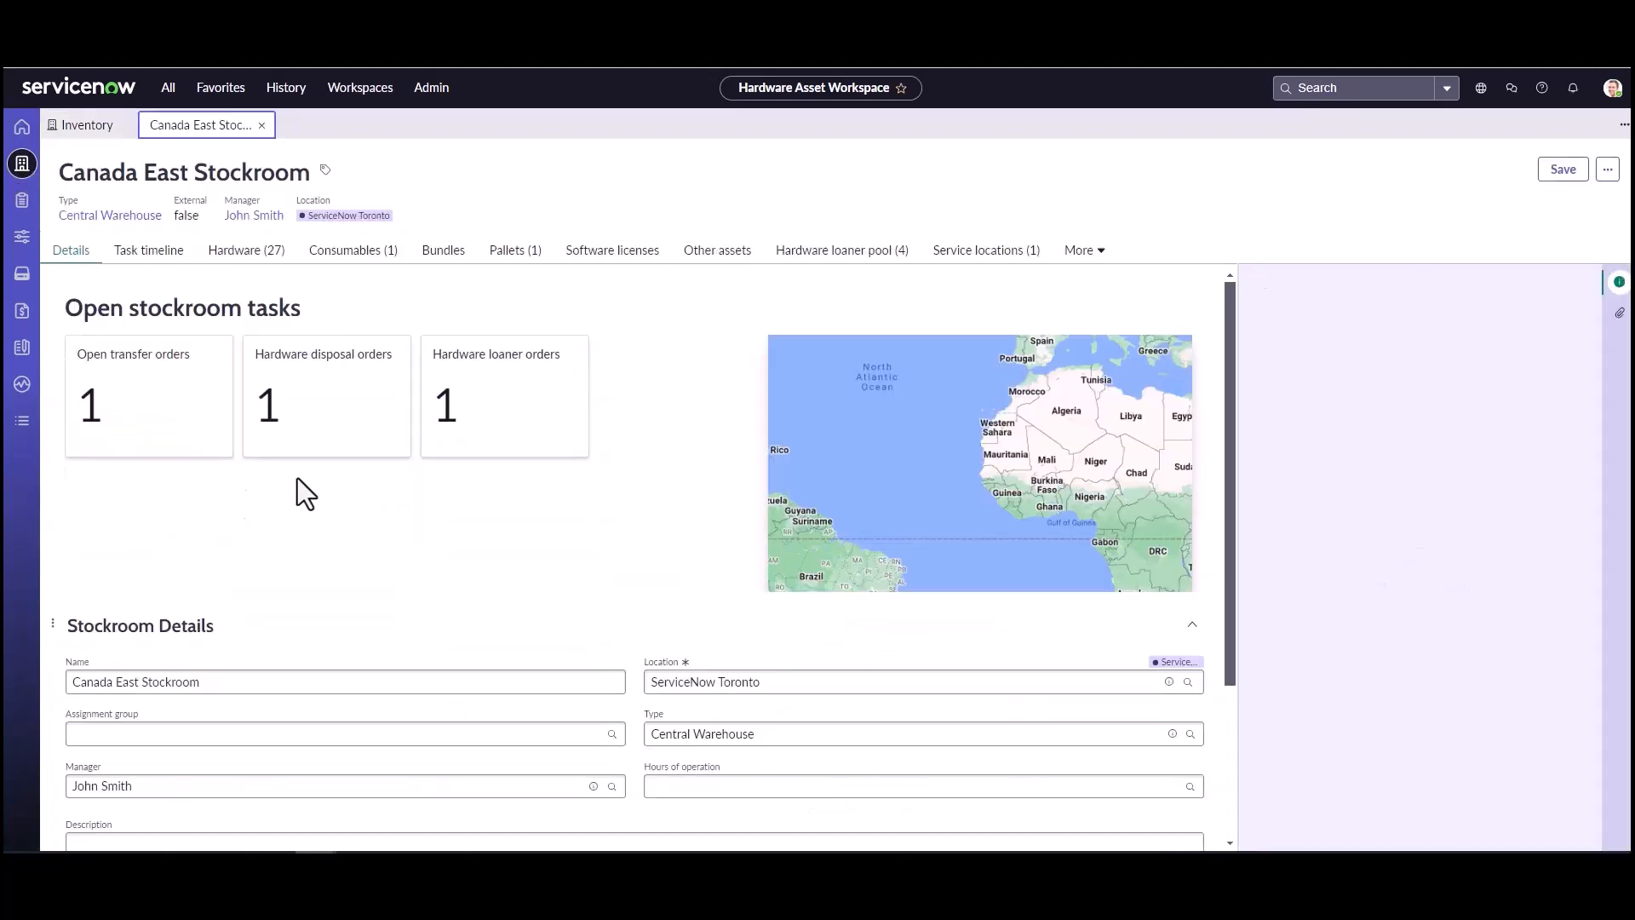
{"action": "left_click", "coordinate": [517, 253]}
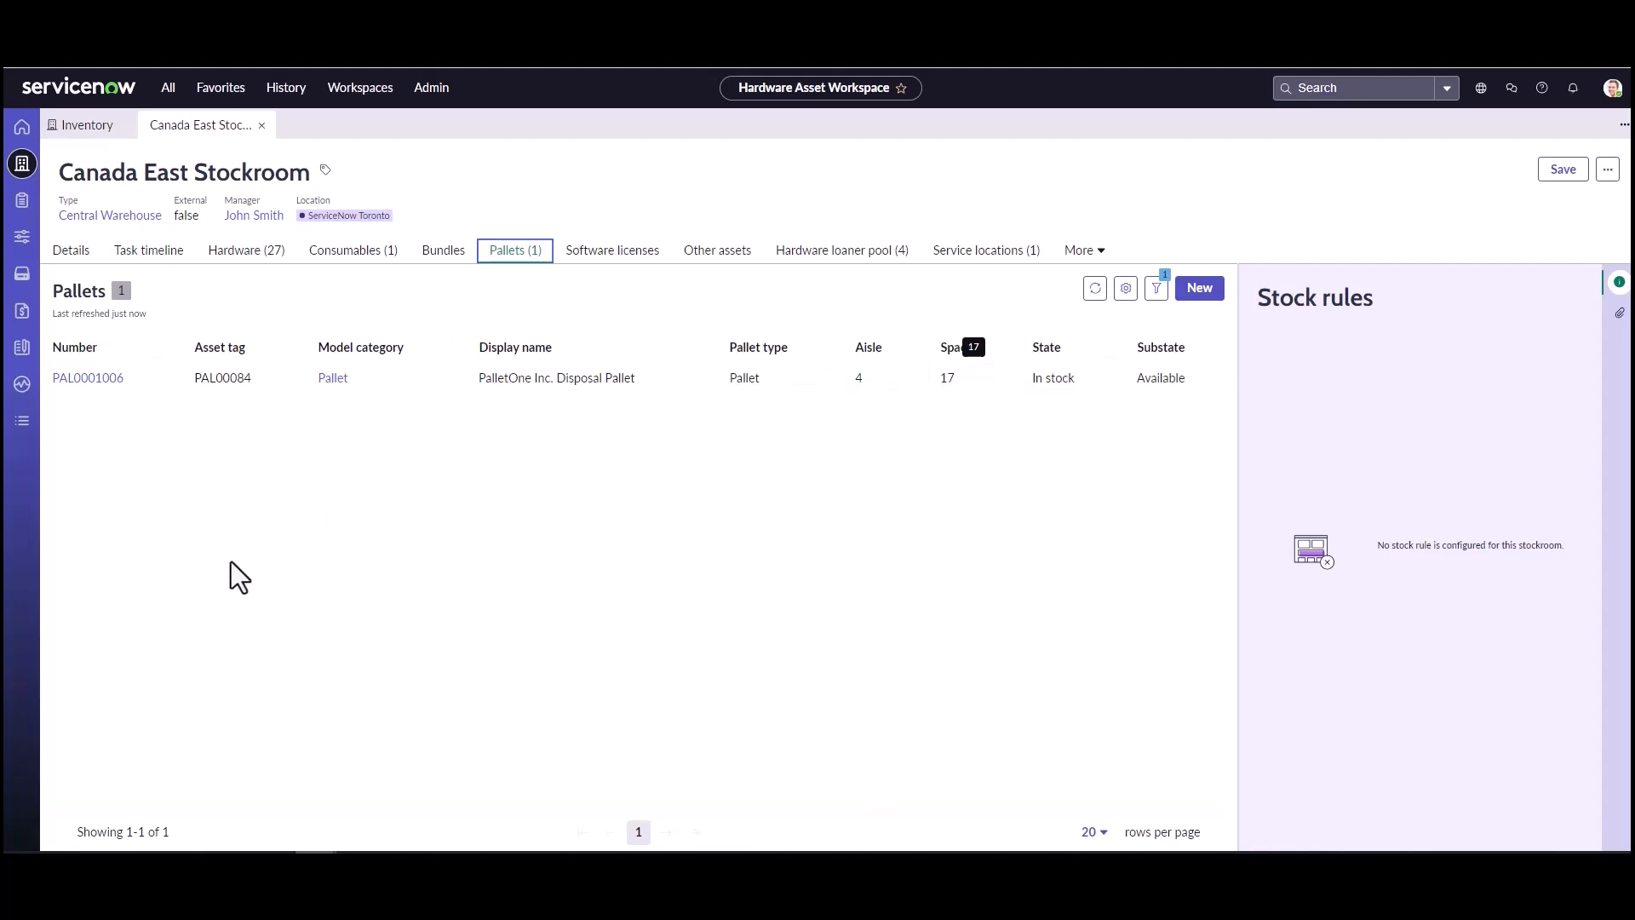
{"action": "left_click", "coordinate": [99, 384]}
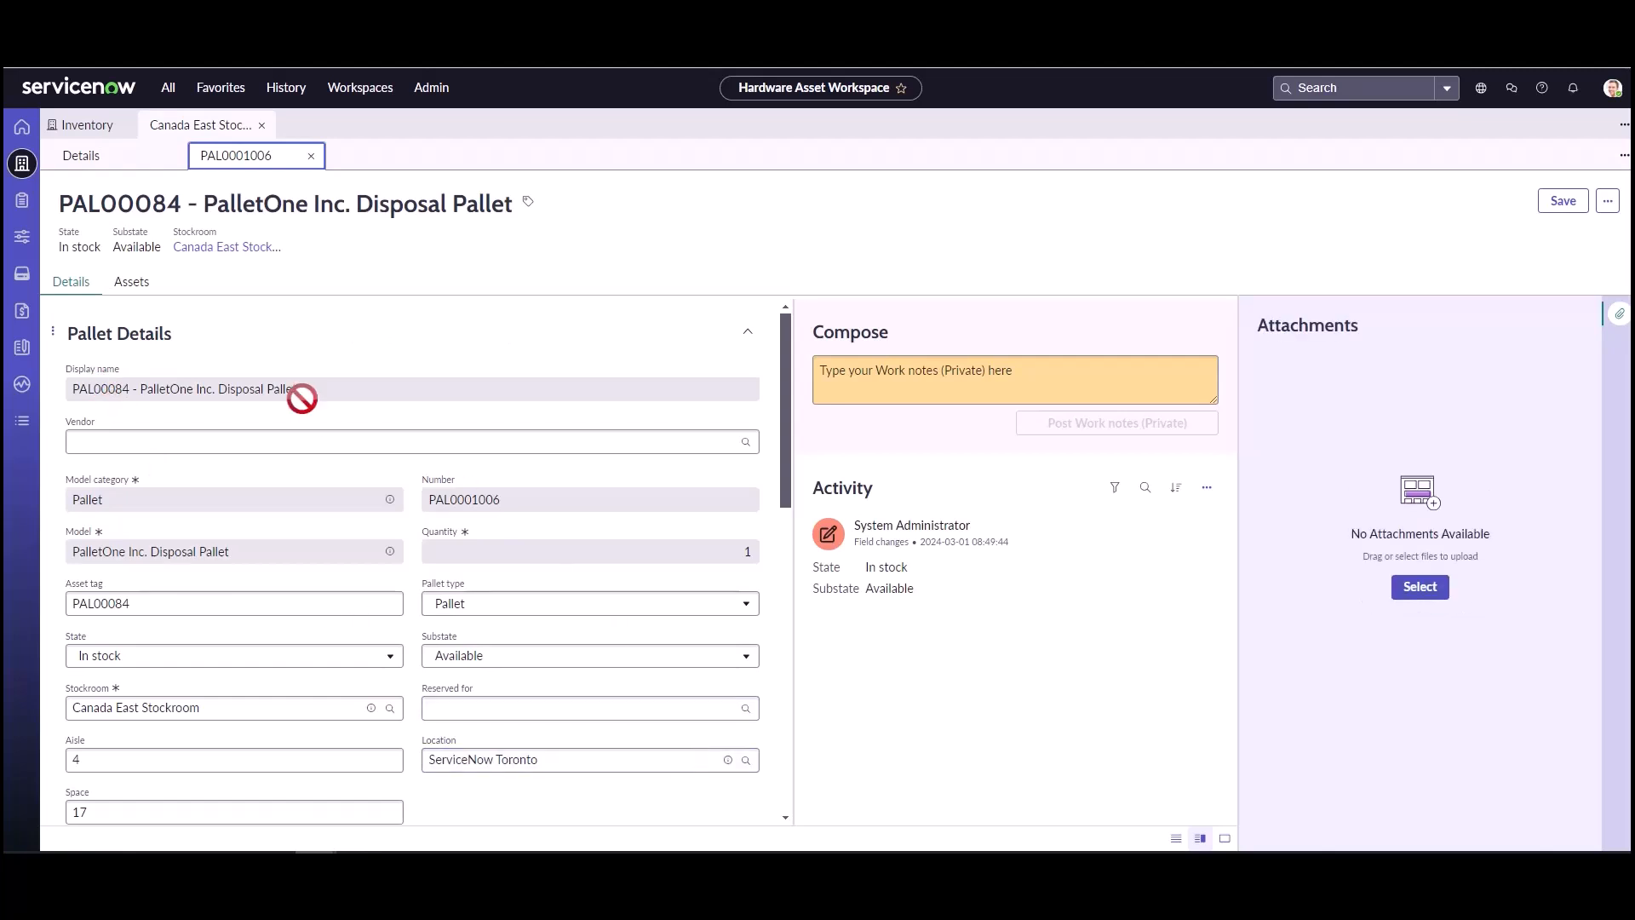
{"action": "left_click", "coordinate": [134, 287]}
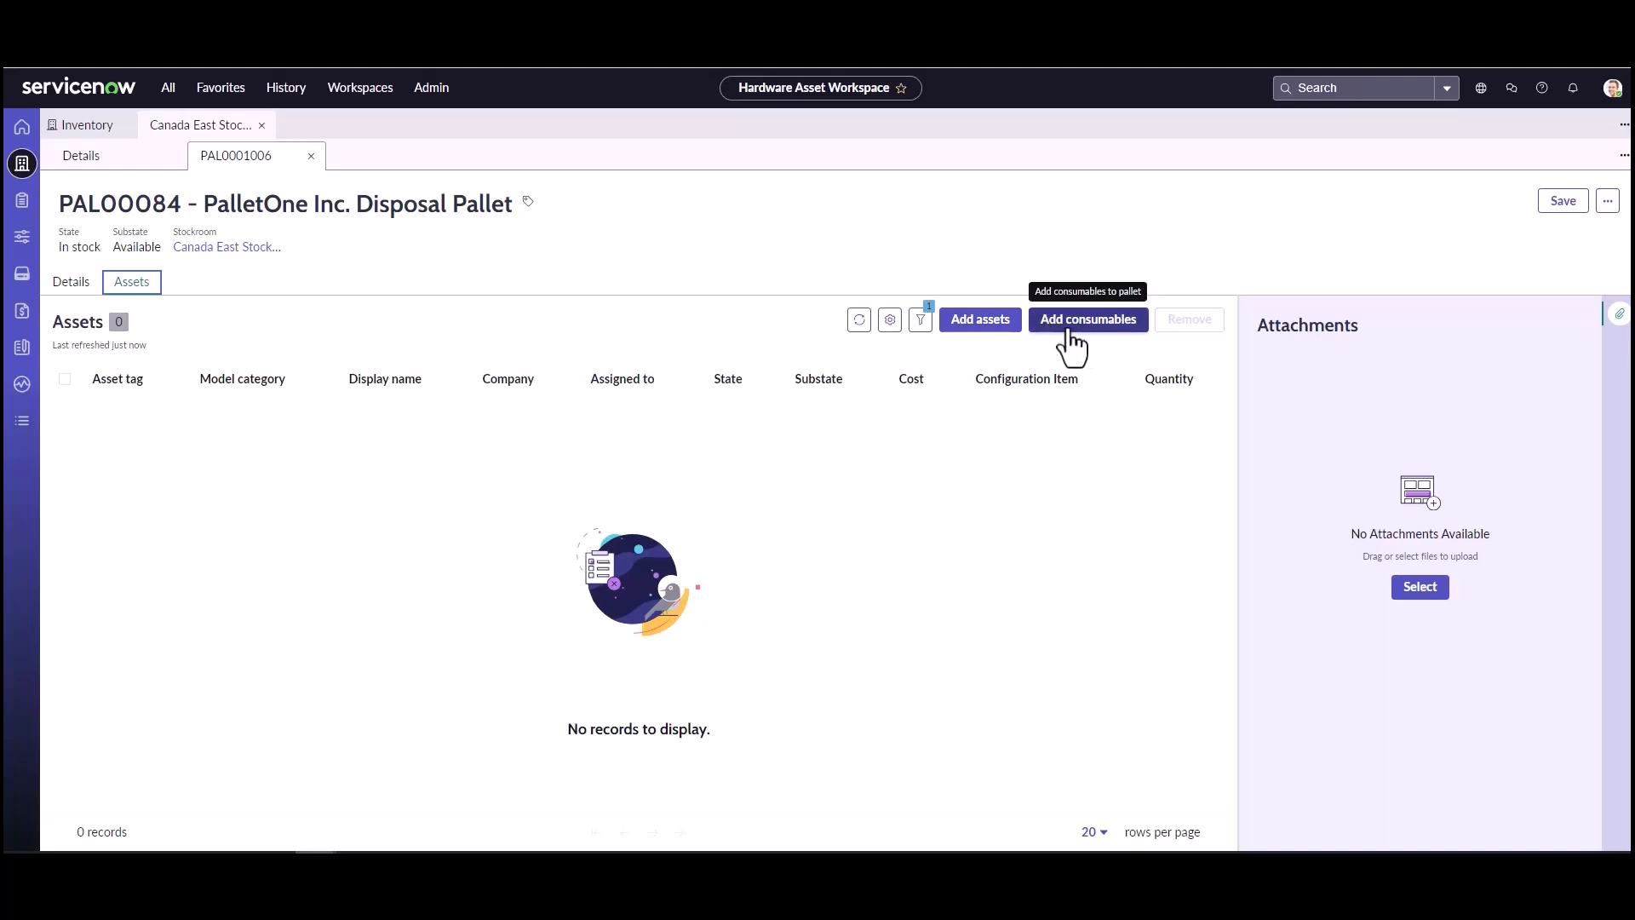
Step: Start adding assets to the pallet and filter the available assets to the substate Pending disposal
{"action": "left_click", "coordinate": [993, 345]}
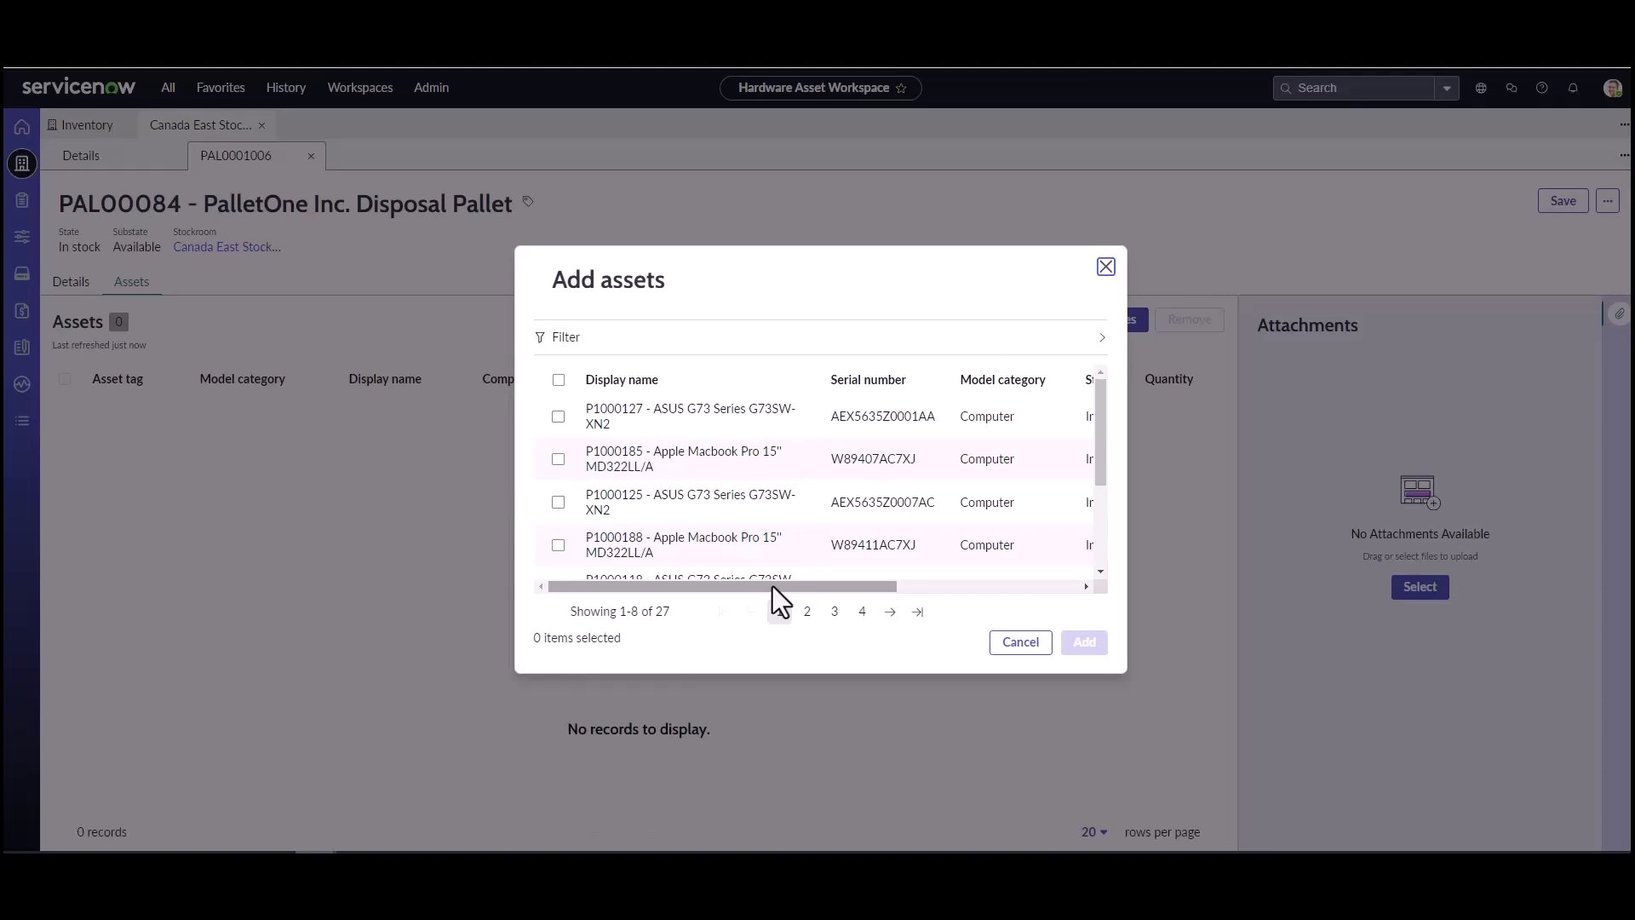
{"action": "left_click_drag", "start_coordinate": [773, 586], "coordinate": [952, 588]}
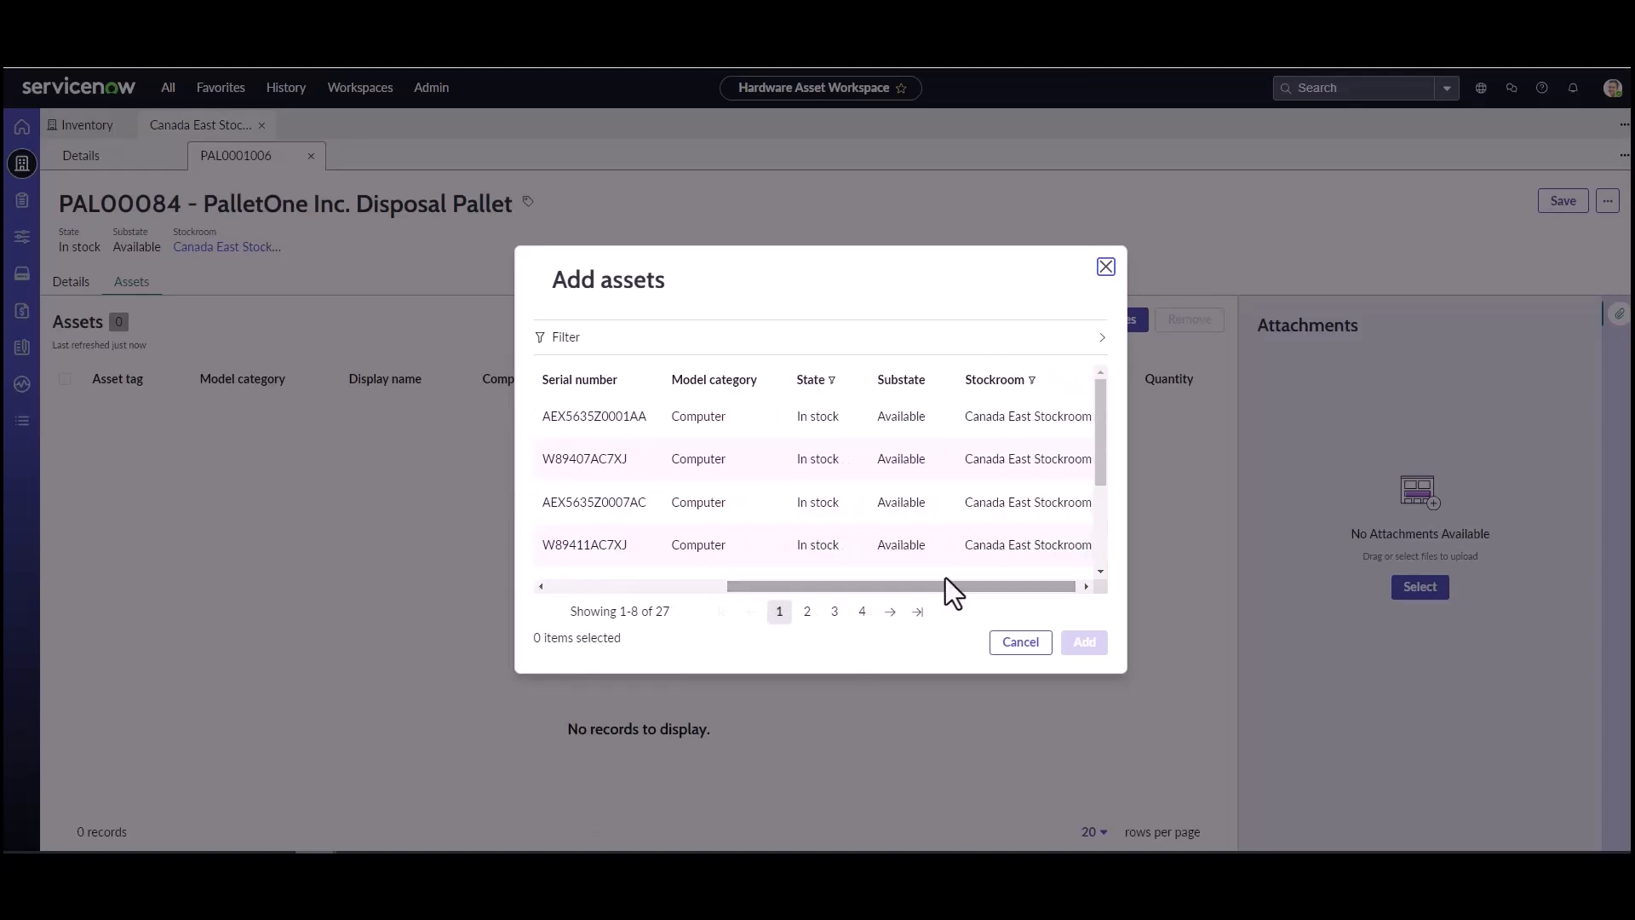
{"action": "left_click", "coordinate": [938, 379]}
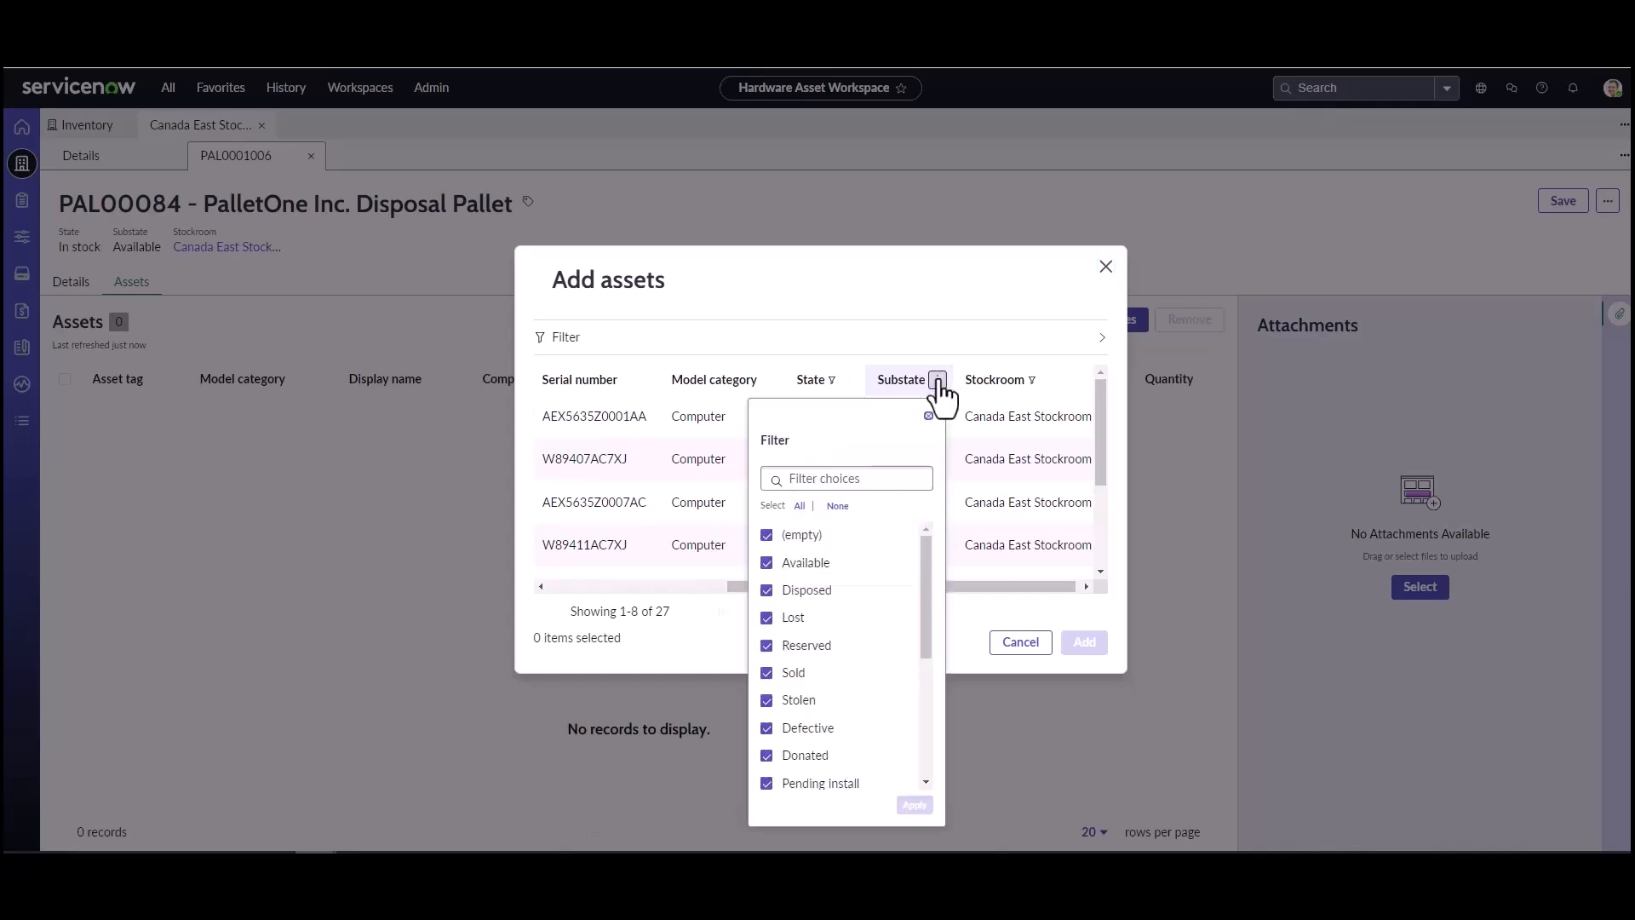
{"action": "left_click", "coordinate": [768, 539]}
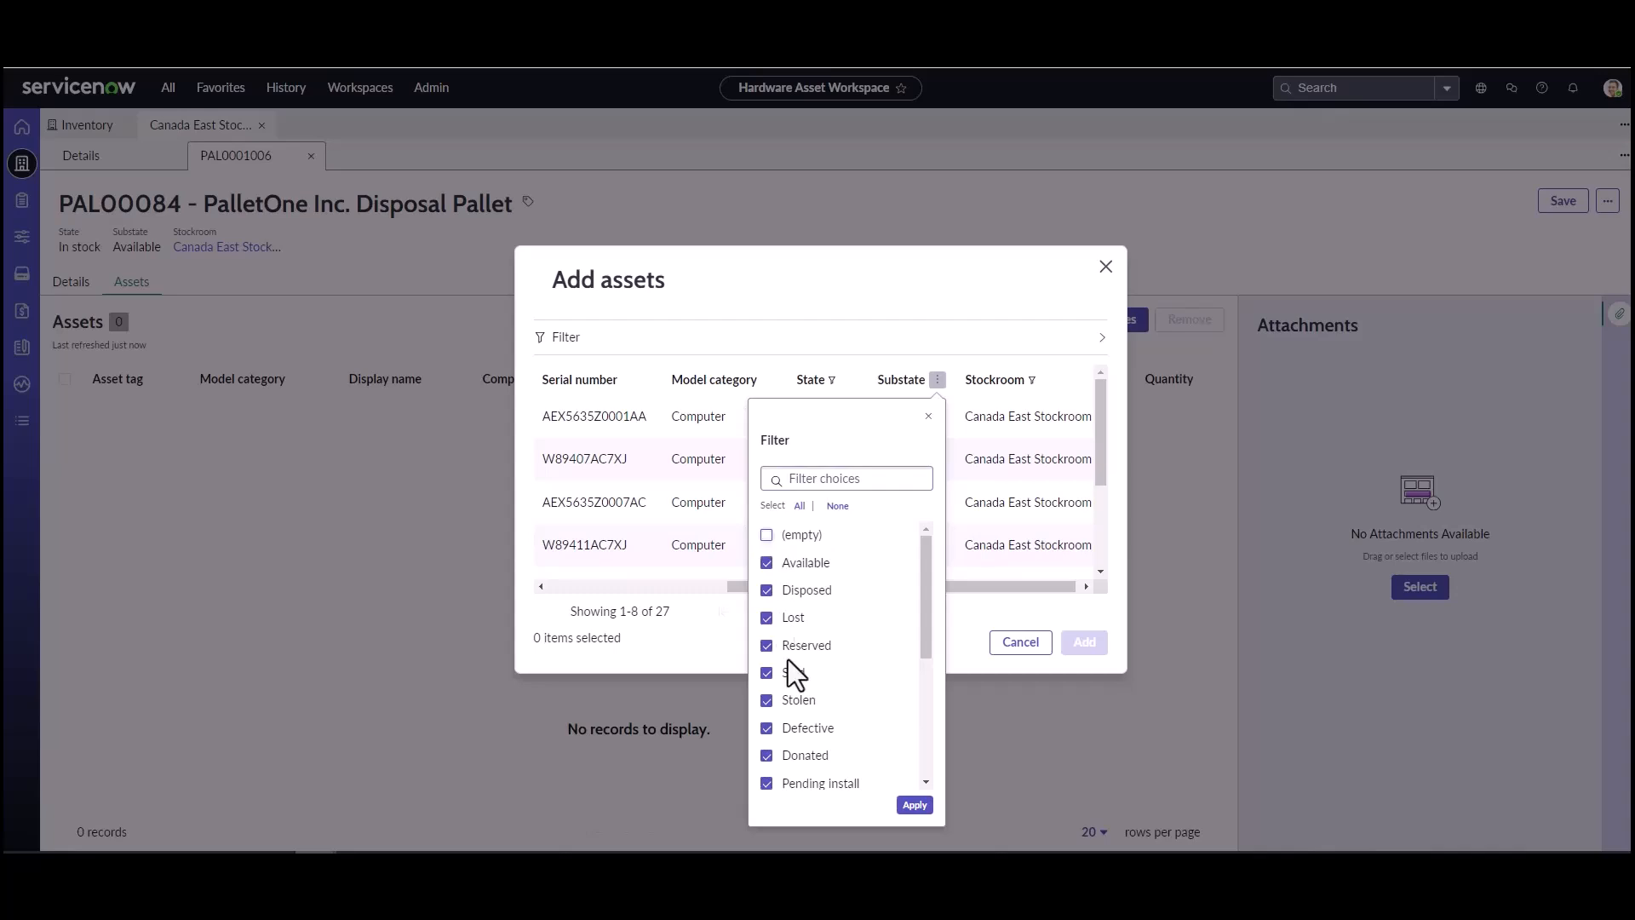
{"action": "left_click", "coordinate": [837, 506]}
{"action": "scroll", "coordinate": [855, 632], "scroll_direction": "down", "scroll_amount": 3}
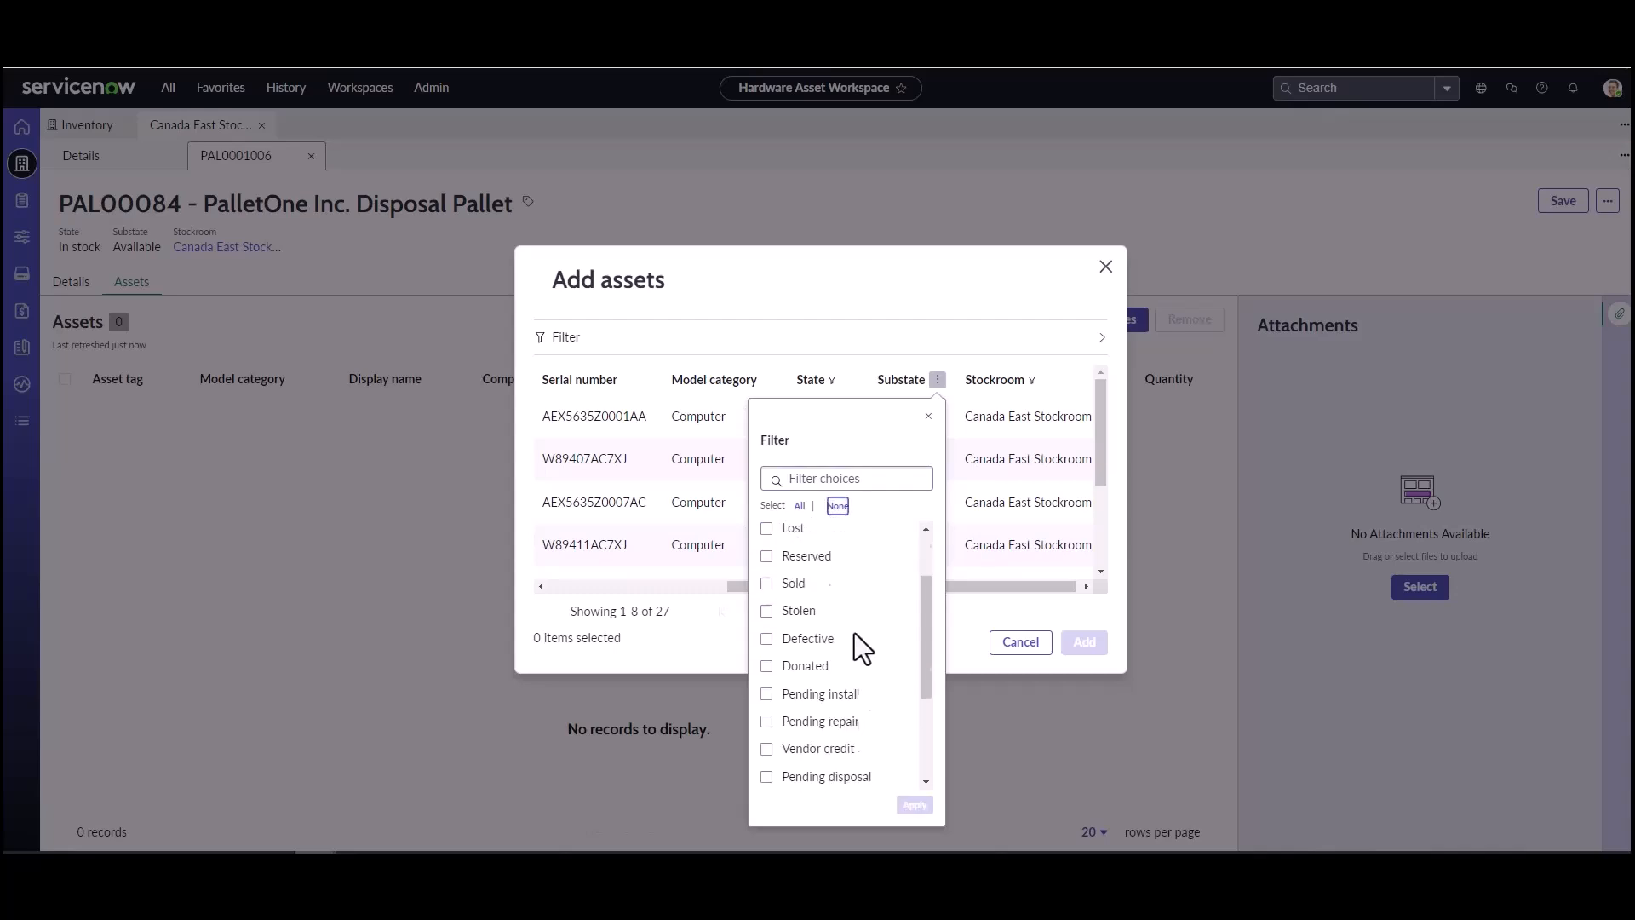
{"action": "left_click", "coordinate": [766, 696]}
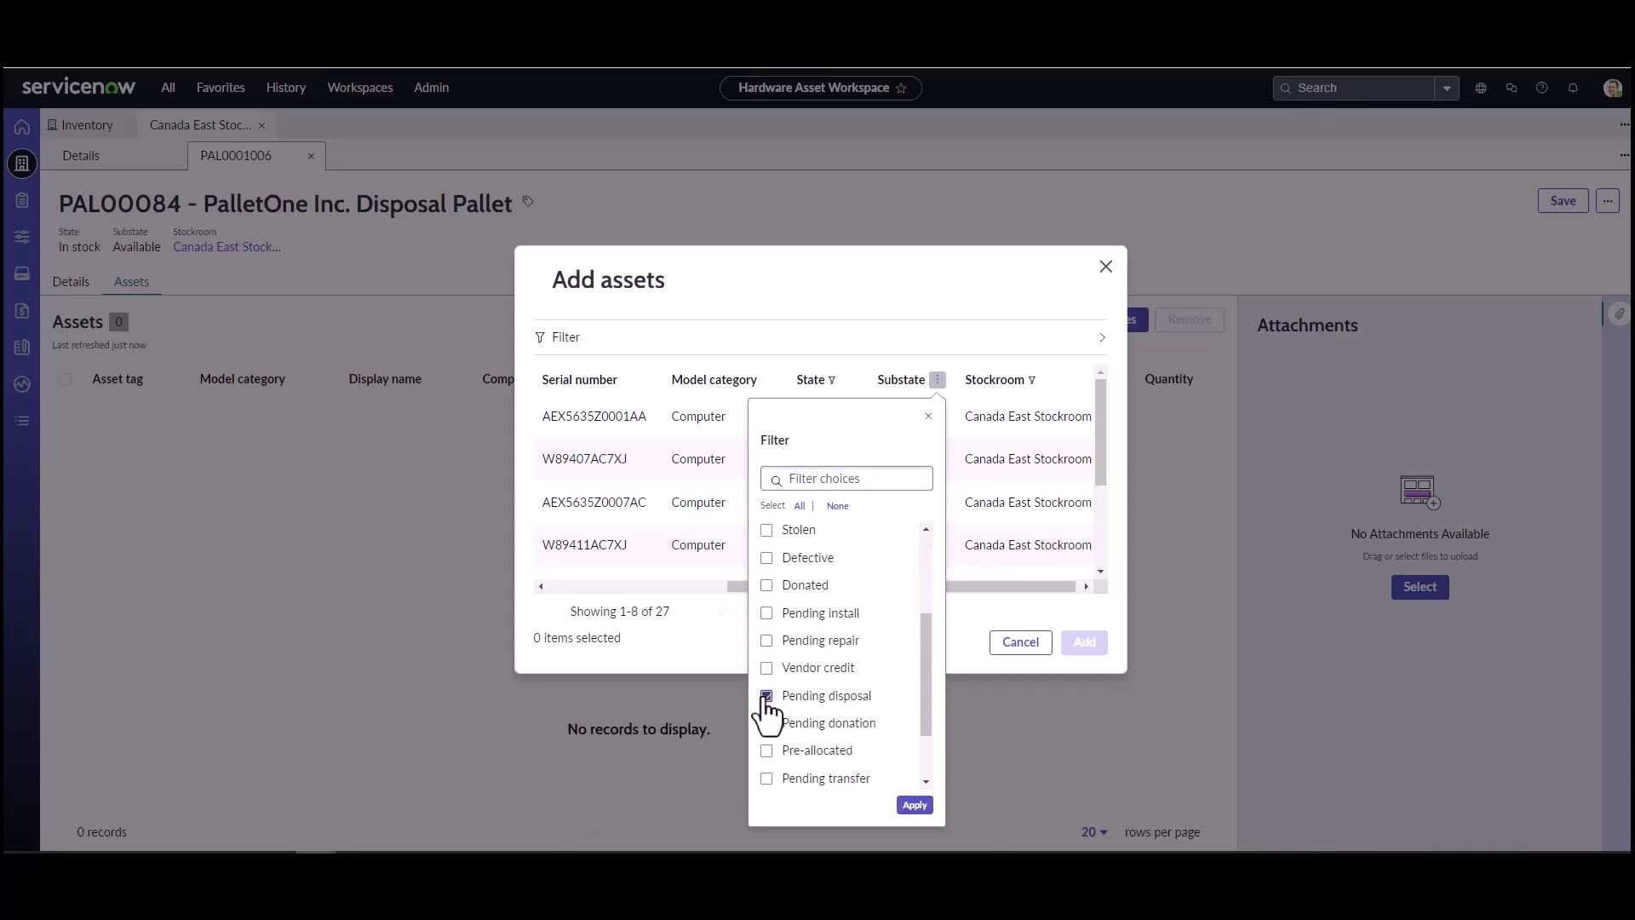
{"action": "left_click", "coordinate": [913, 805]}
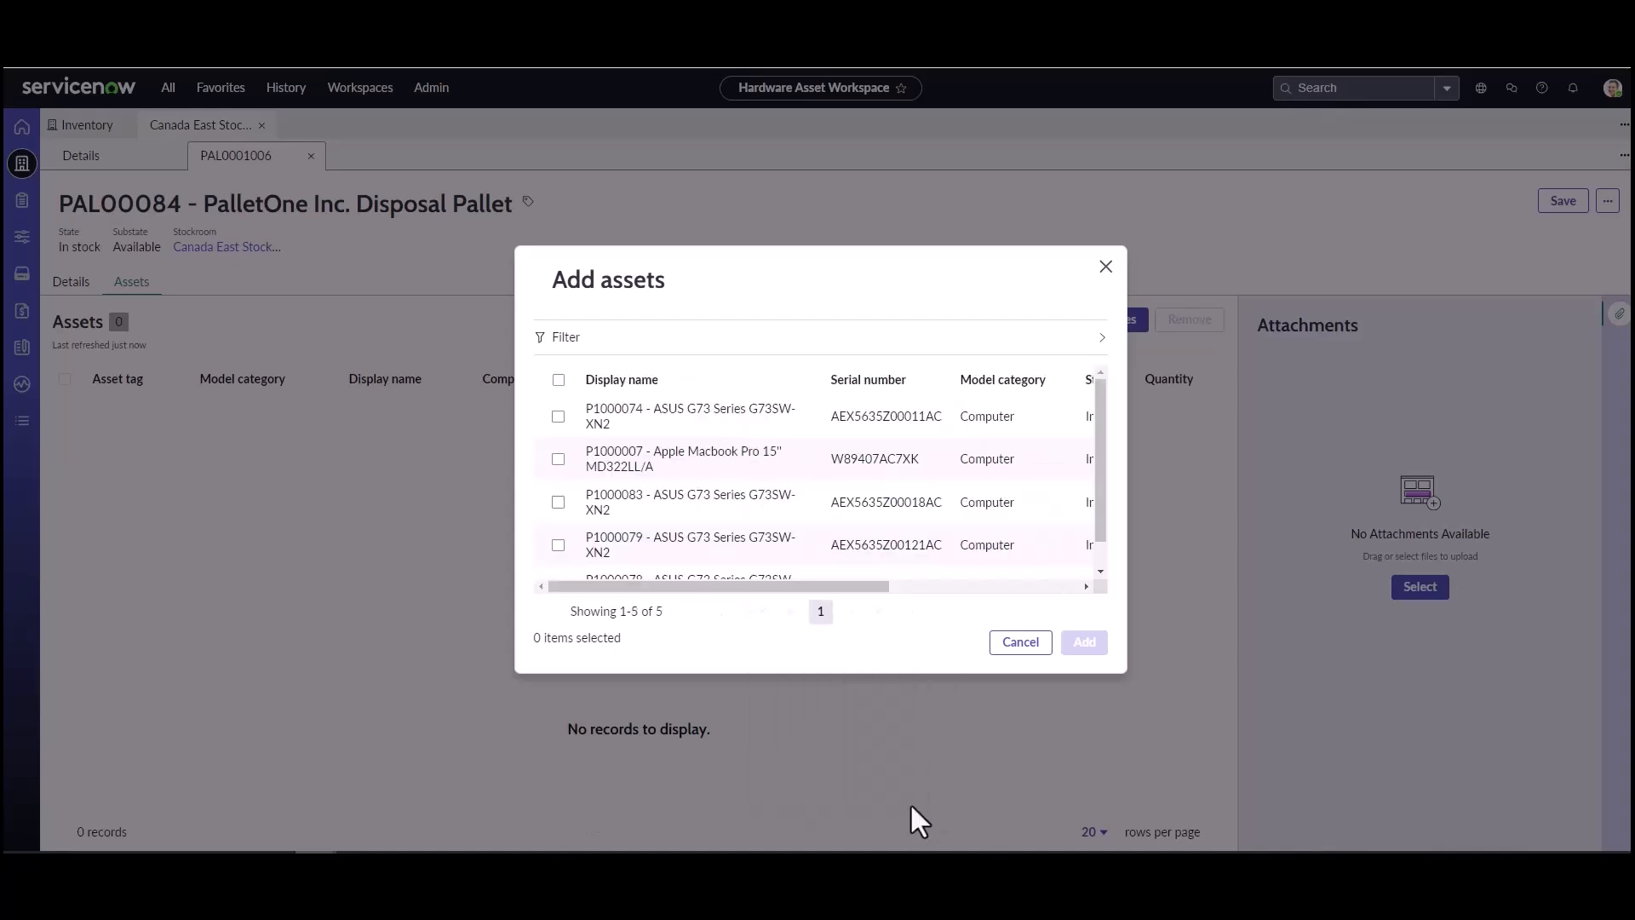
Step: Add all the filtered pending-disposal assets to the pallet and save the pallet record
{"action": "left_click_drag", "start_coordinate": [707, 586], "coordinate": [569, 593]}
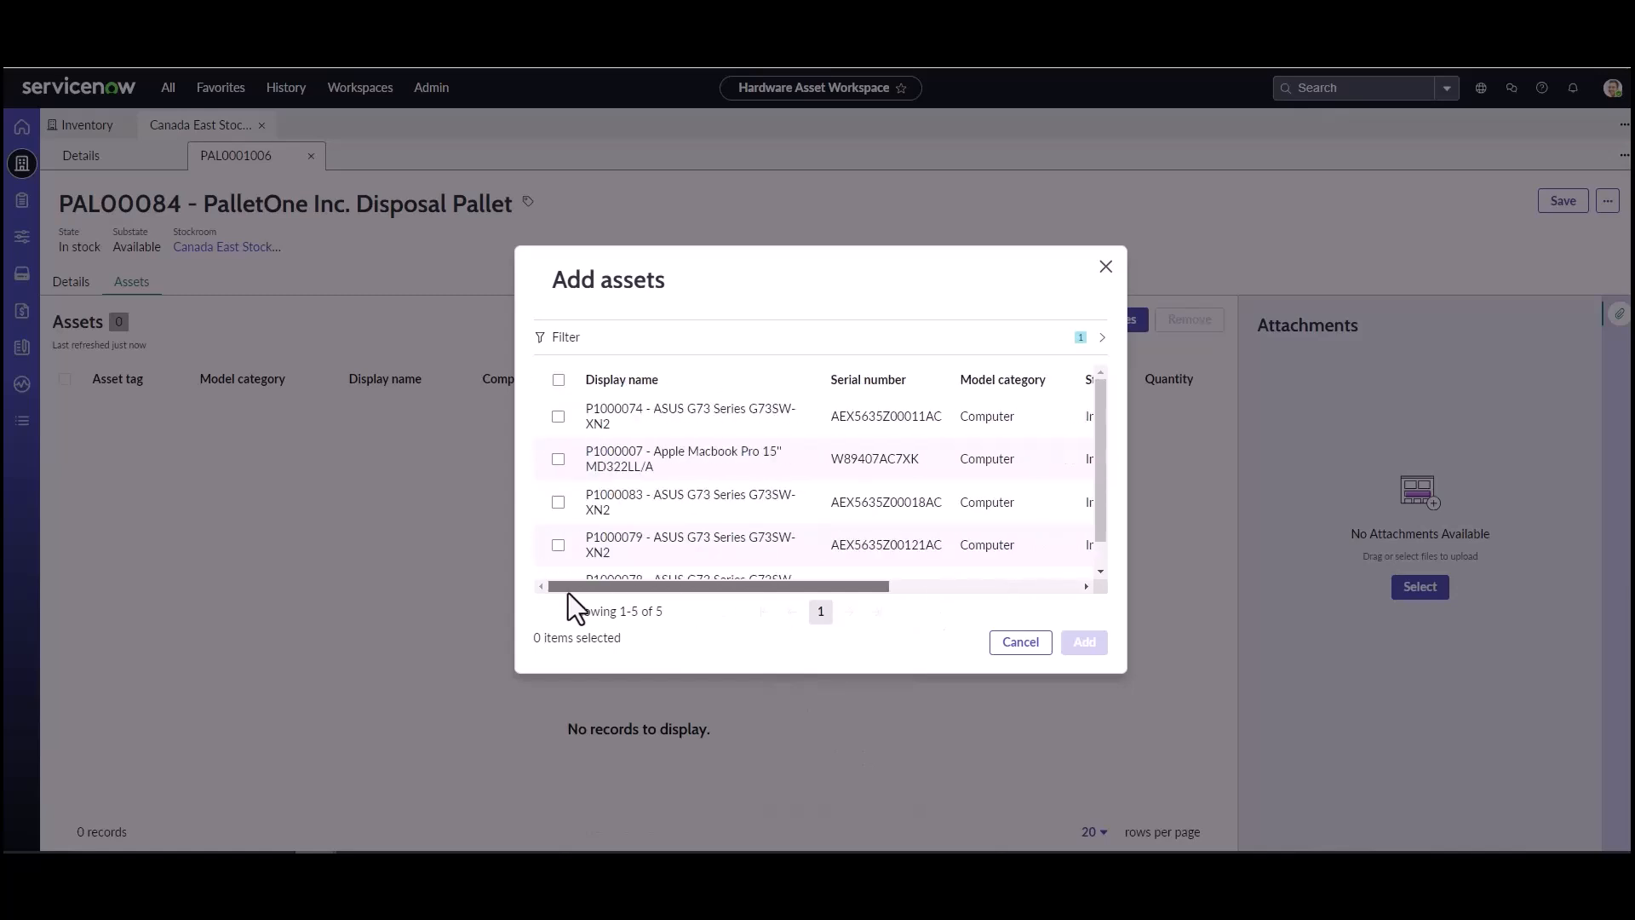
{"action": "left_click", "coordinate": [558, 379]}
{"action": "scroll", "coordinate": [733, 486], "scroll_direction": "down", "scroll_amount": 1}
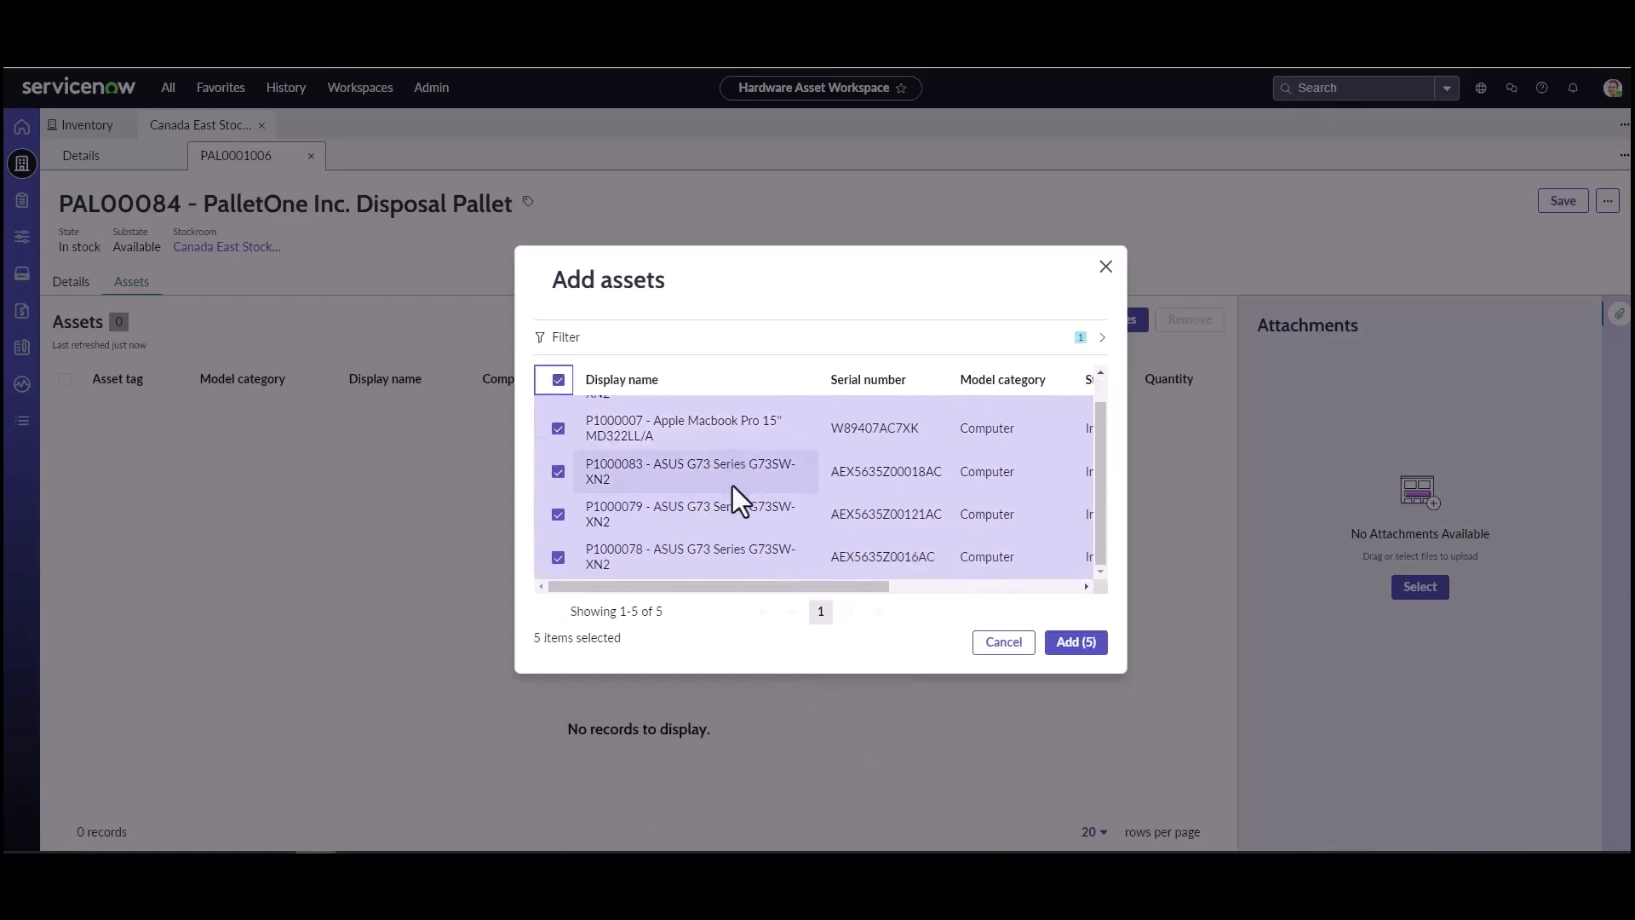
{"action": "left_click", "coordinate": [1070, 646]}
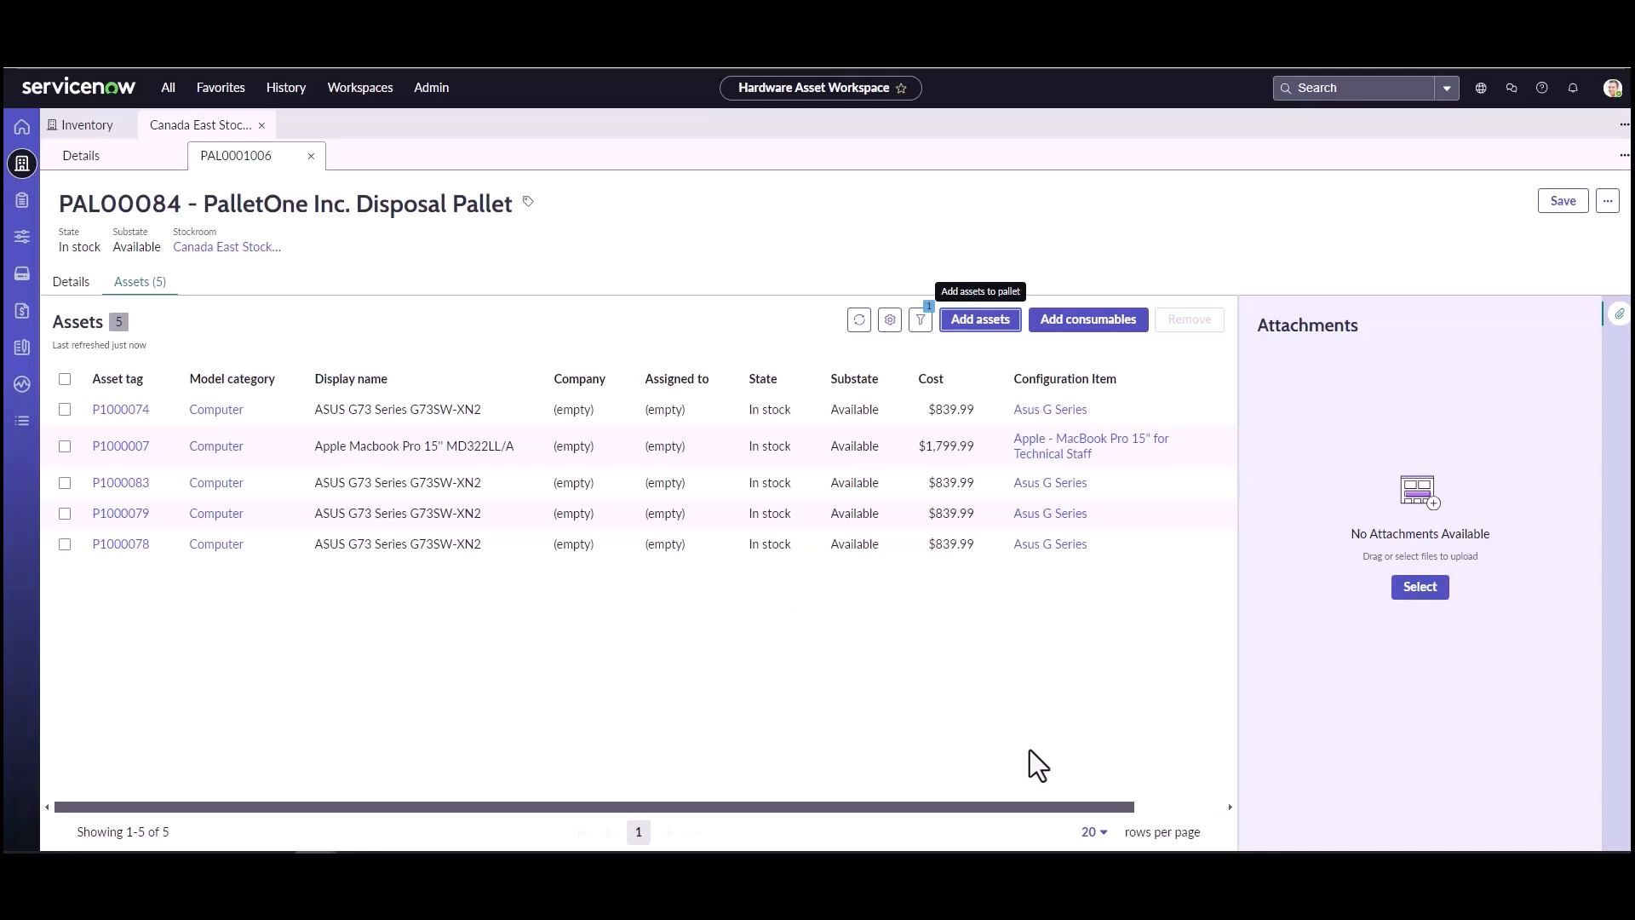
{"action": "left_click", "coordinate": [1546, 204]}
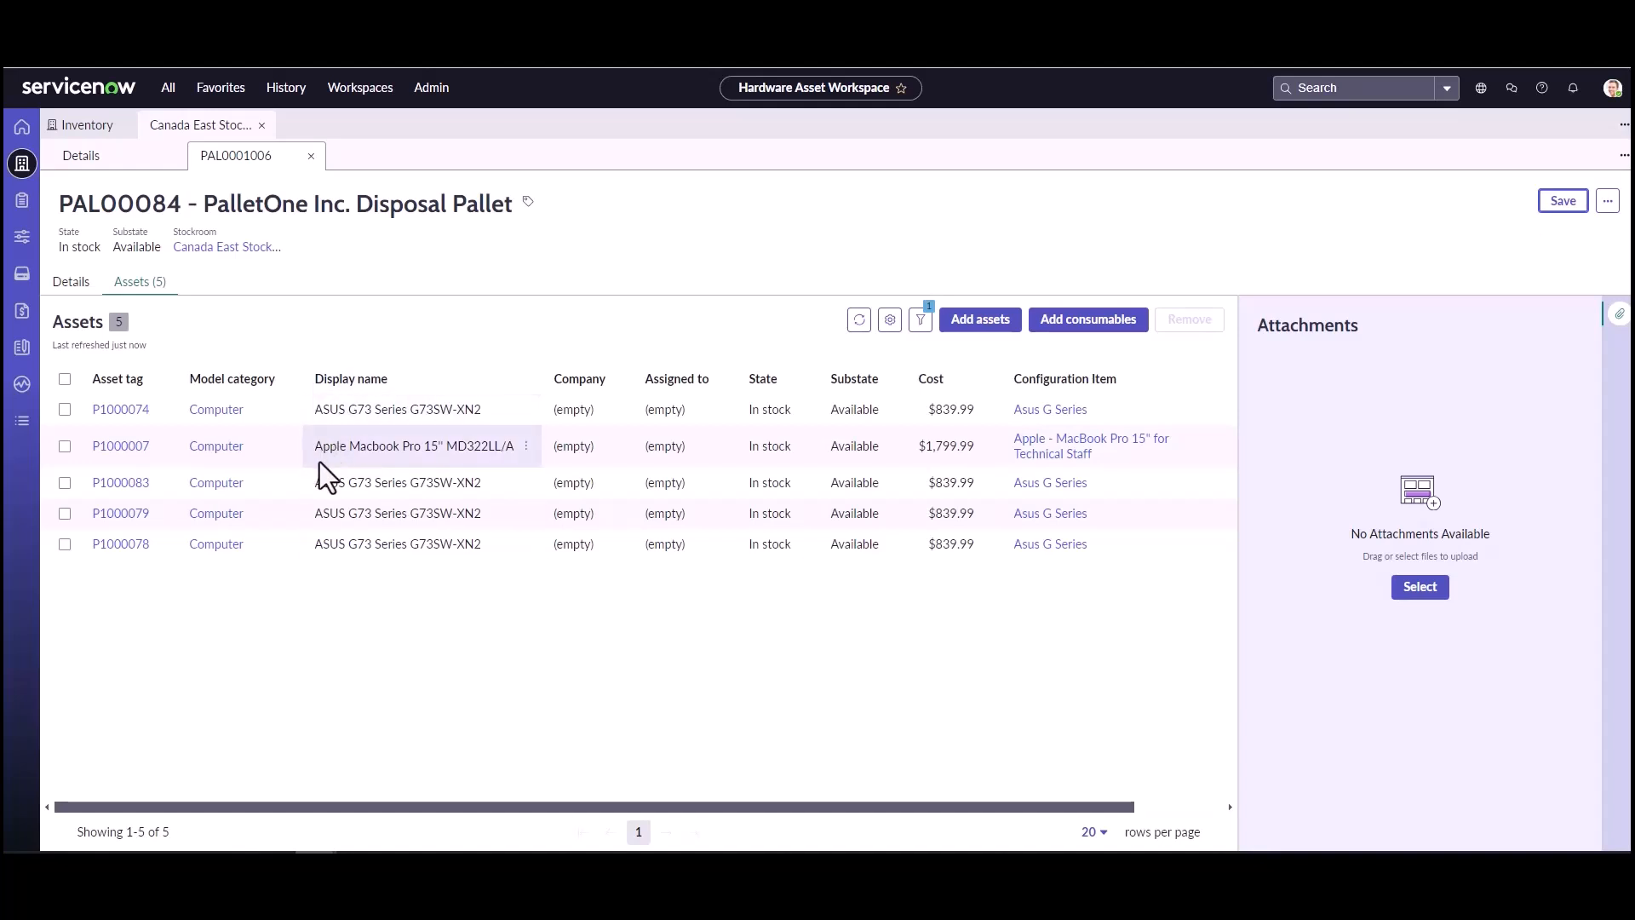
Step: Examine the asset record of P1000074 for its aisle, space, parent pallet and activity history, and close it
{"action": "left_click", "coordinate": [120, 412]}
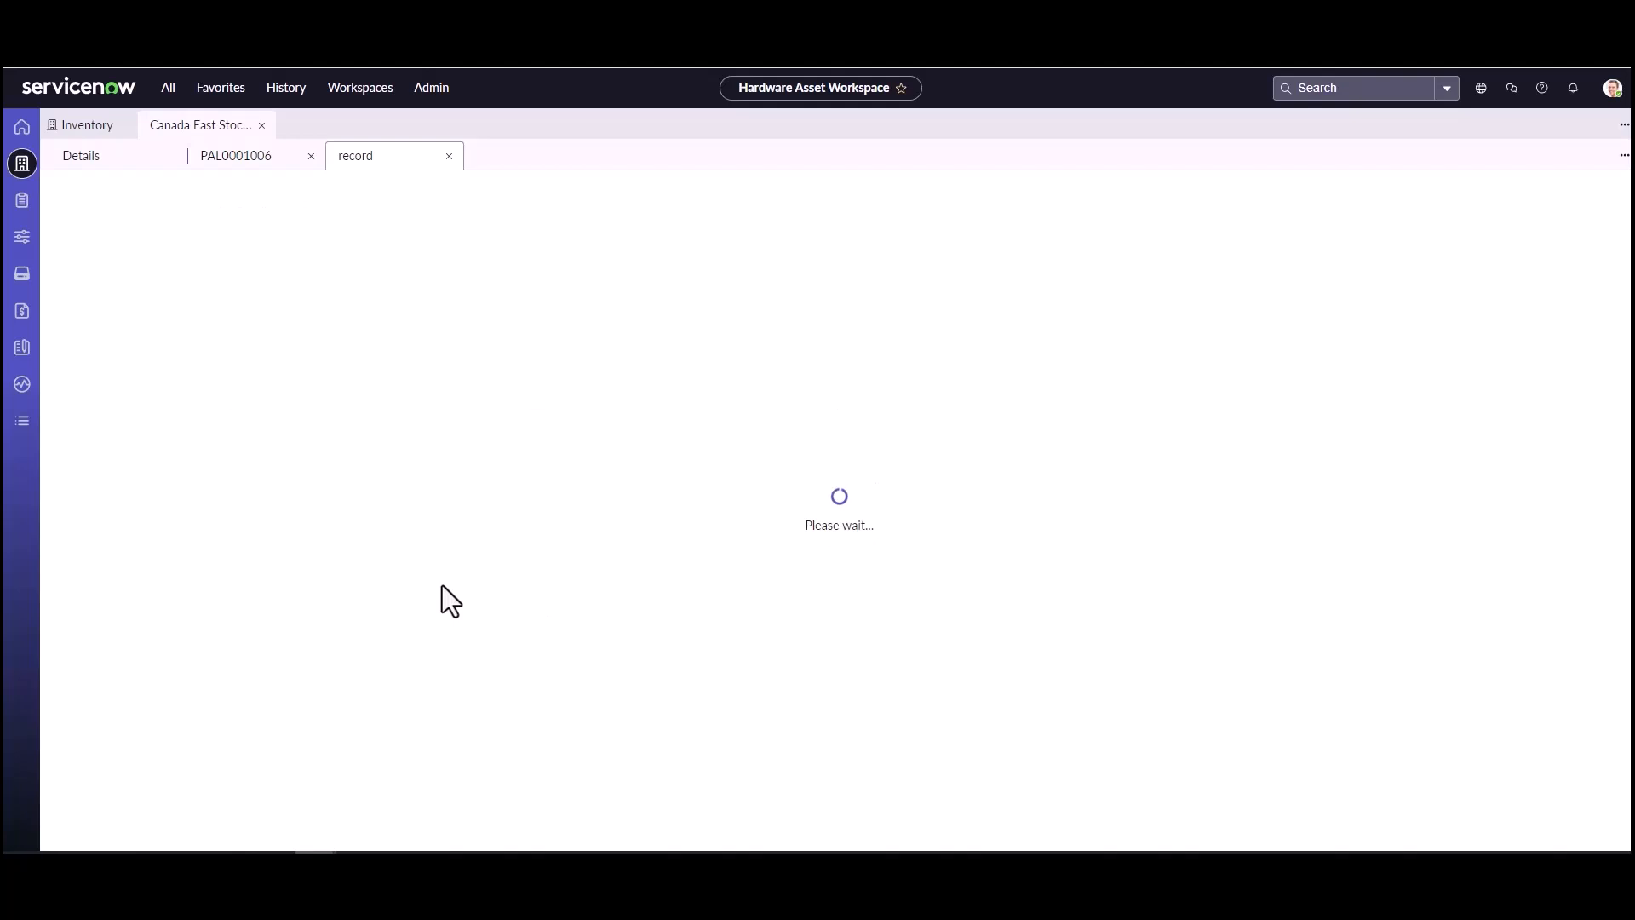
{"action": "scroll", "coordinate": [442, 585], "scroll_direction": "down", "scroll_amount": 2}
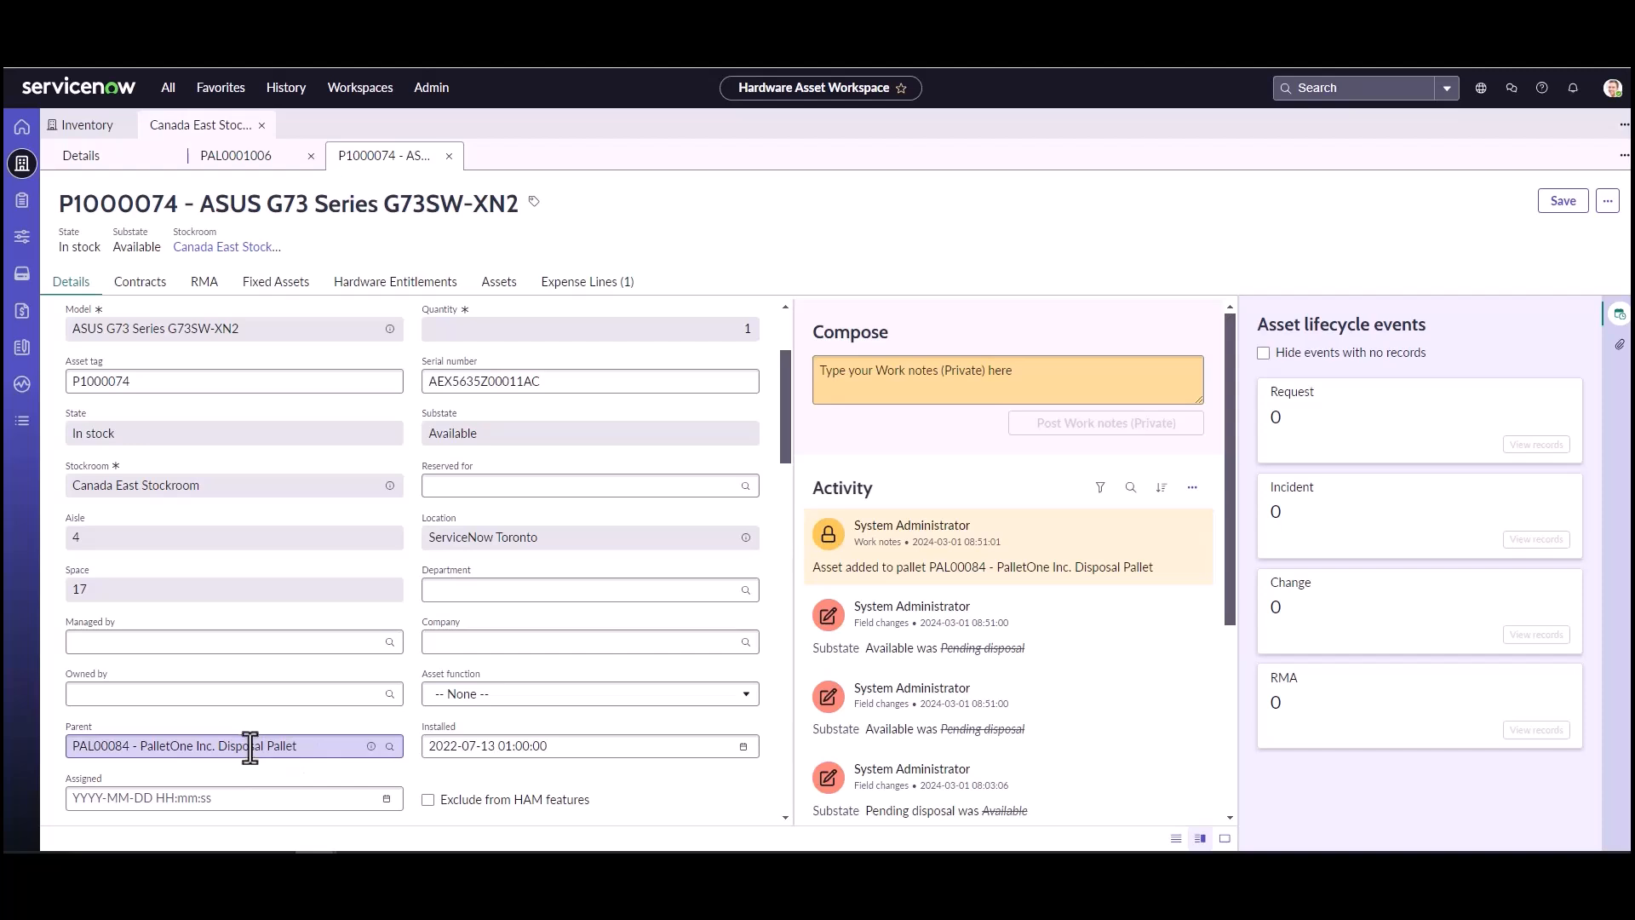
{"action": "scroll", "coordinate": [250, 748], "scroll_direction": "up", "scroll_amount": 3}
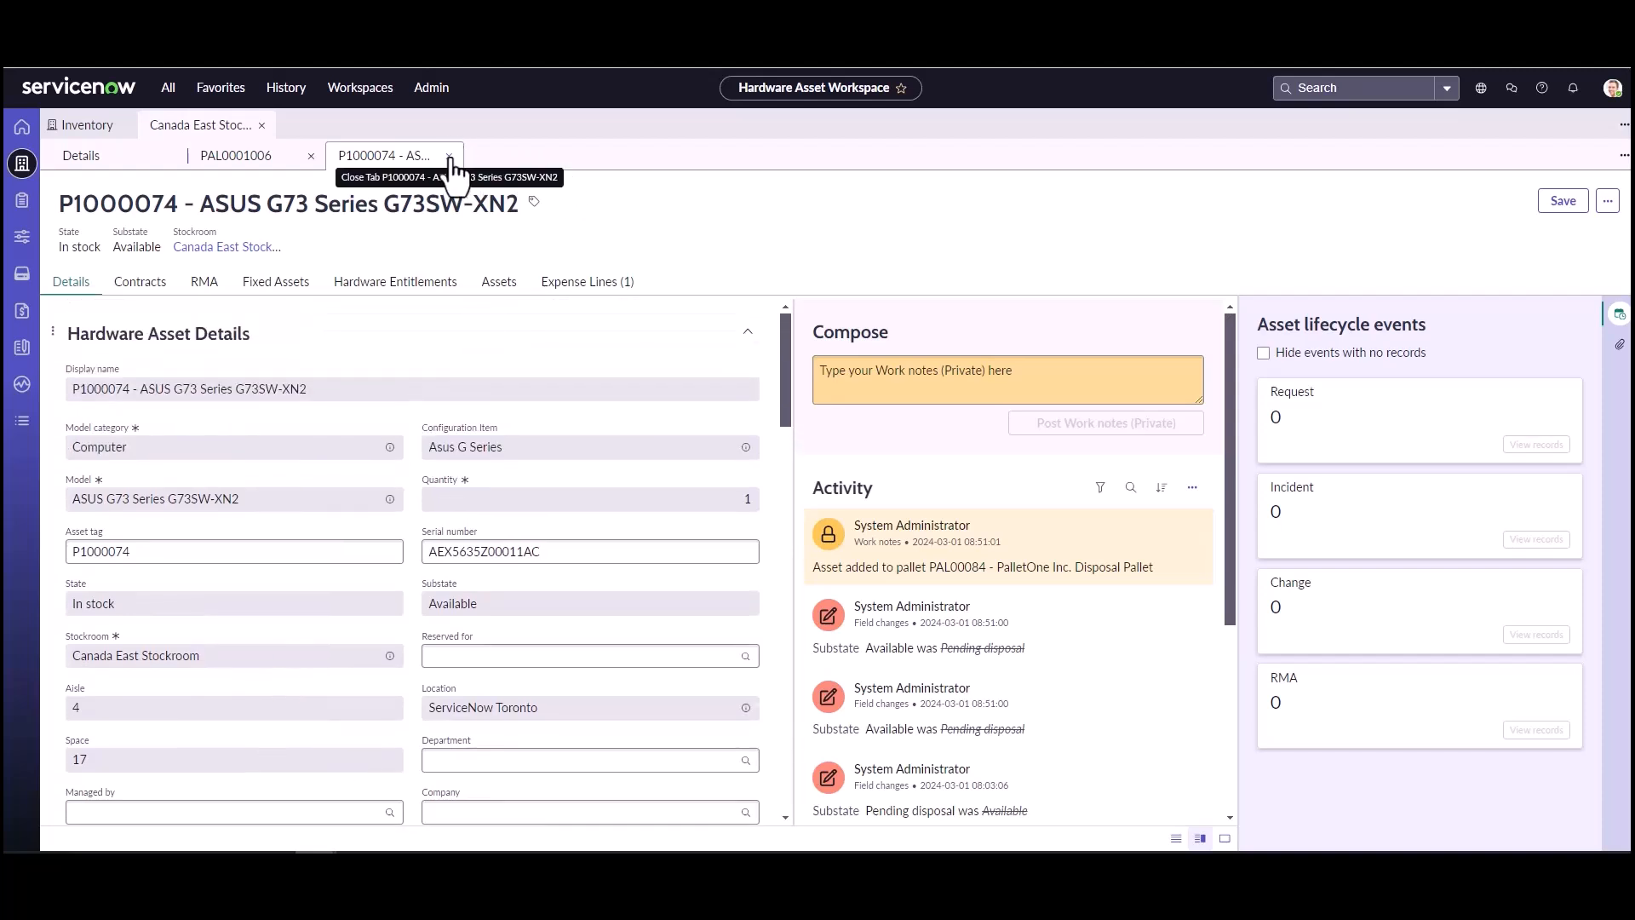
{"action": "left_click", "coordinate": [449, 156]}
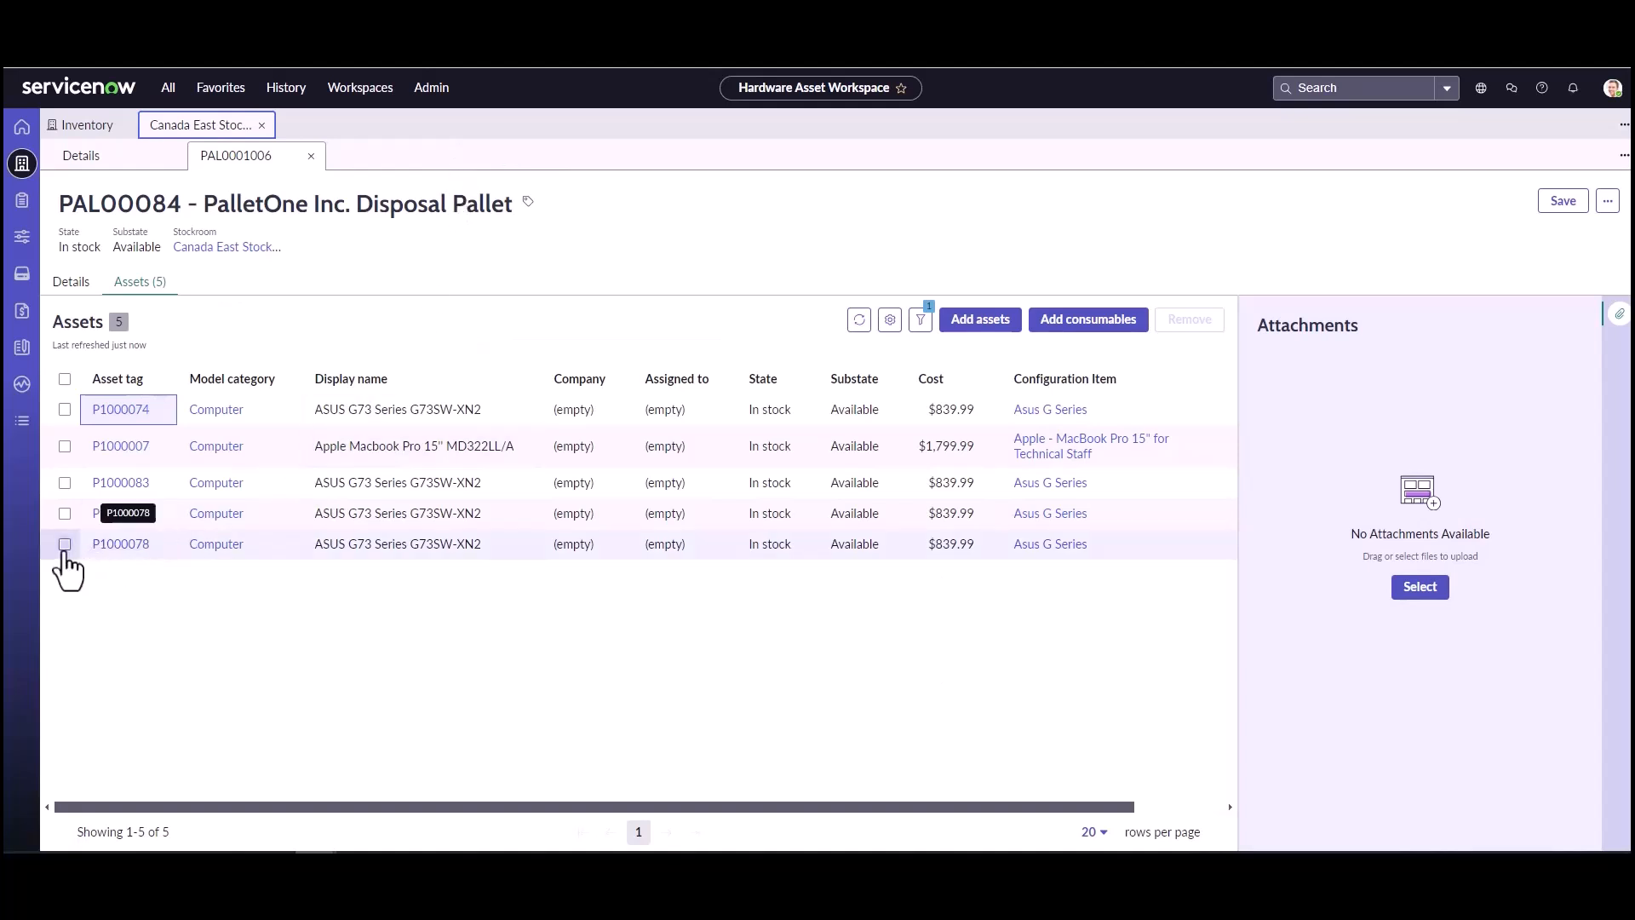
Step: Remove asset P1000078 from the pallet and save, closing the pallet and Canada East Stockroom records
{"action": "left_click", "coordinate": [65, 545]}
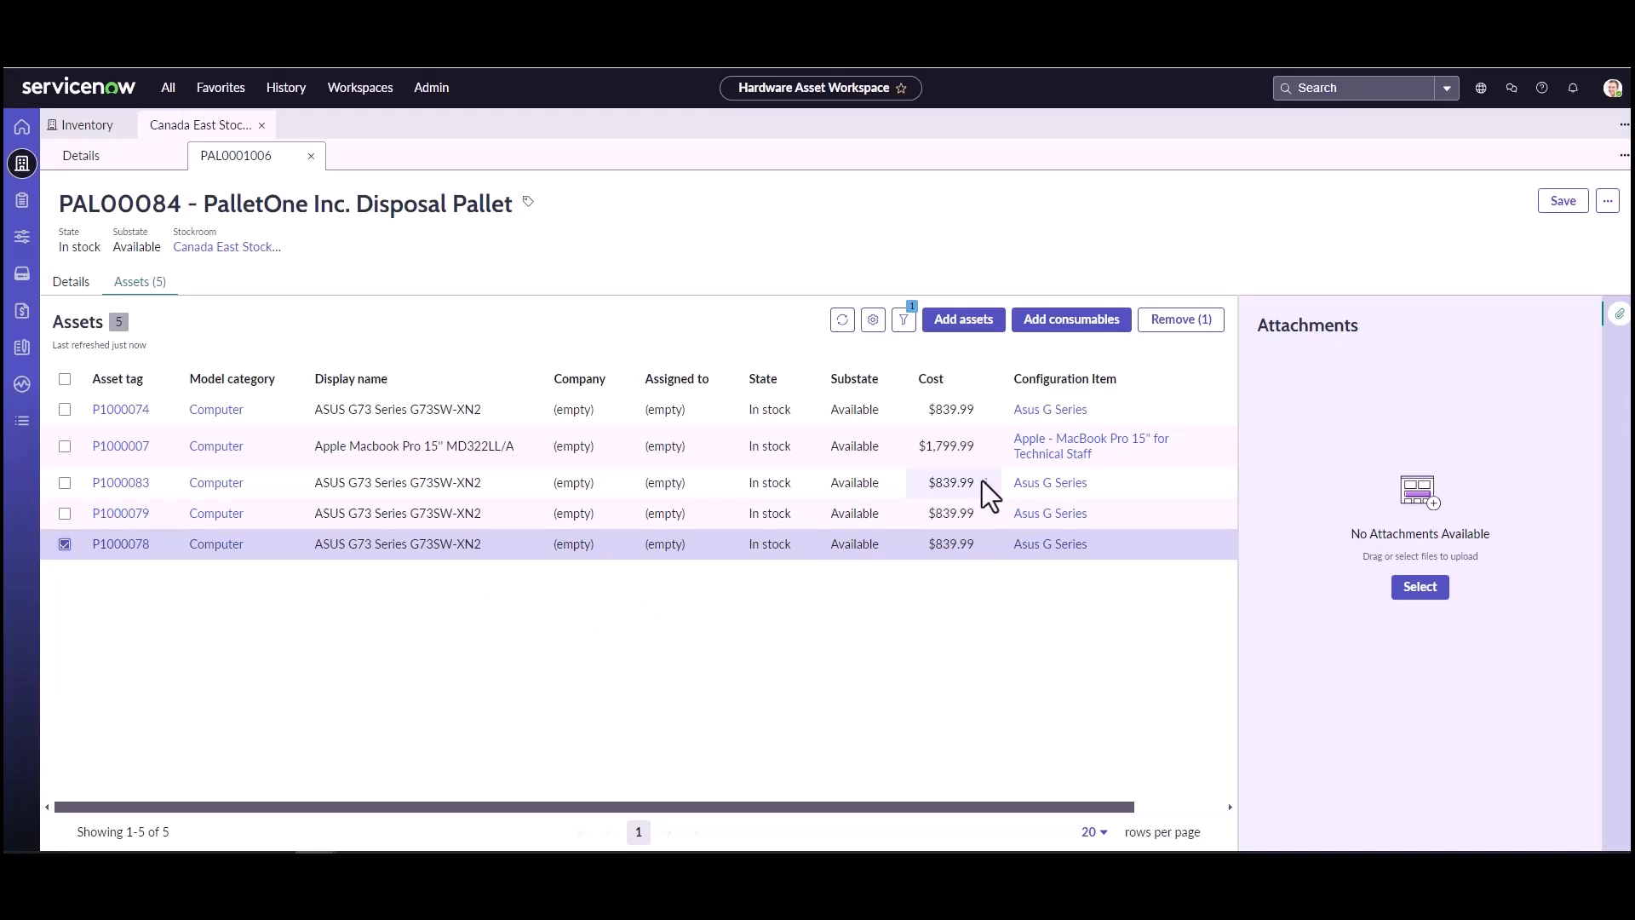
{"action": "left_click", "coordinate": [1192, 331]}
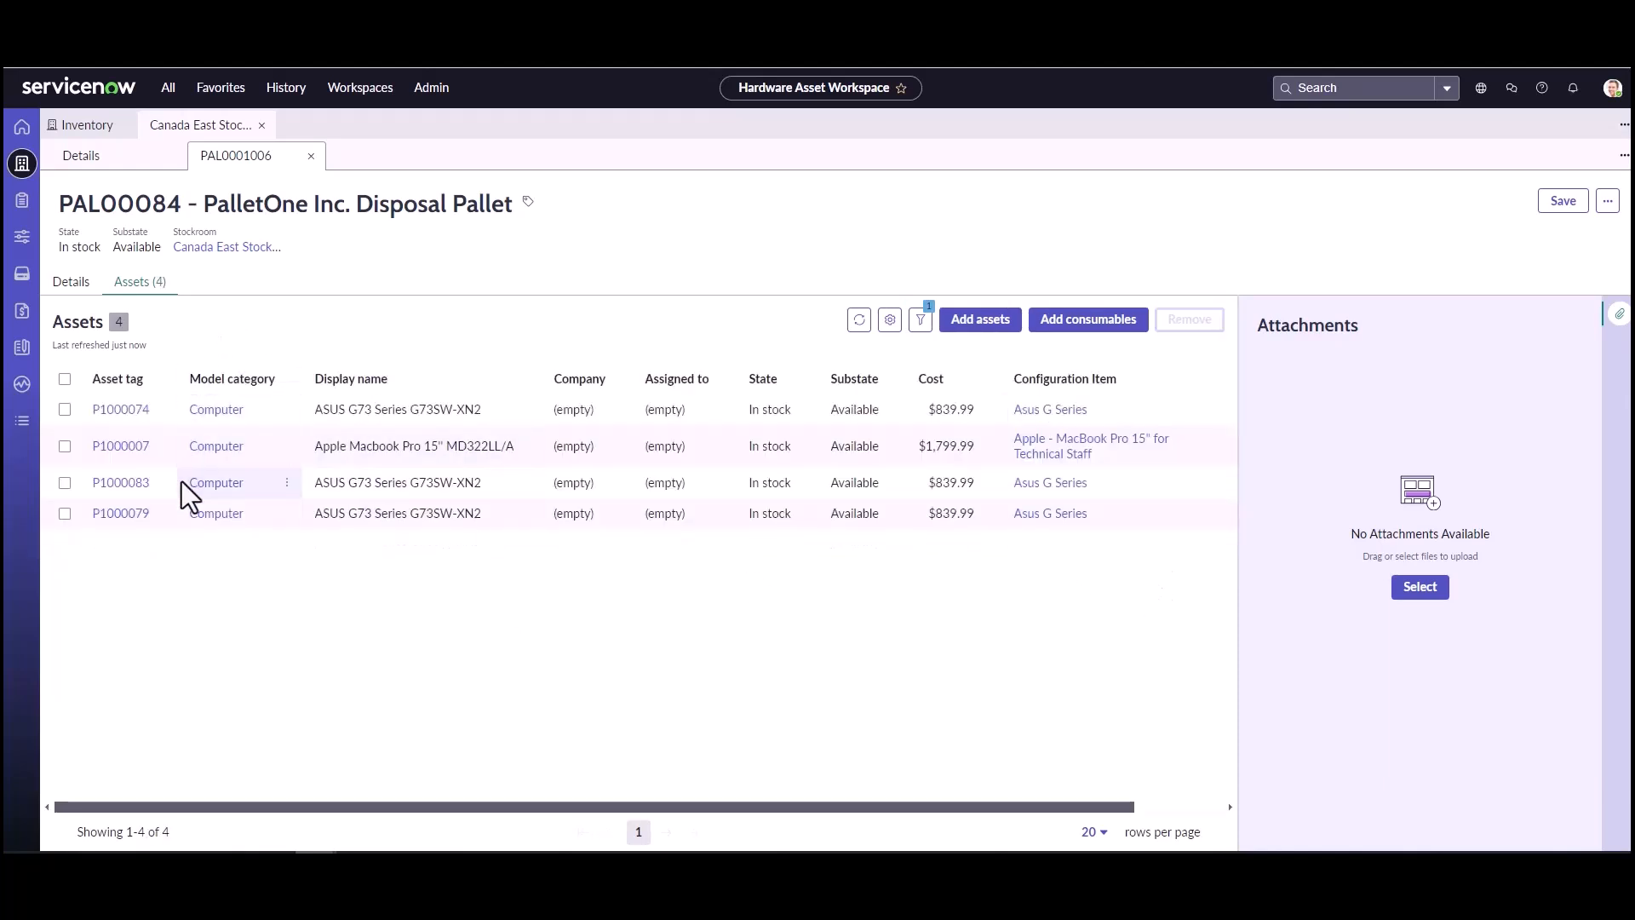
{"action": "left_click", "coordinate": [1557, 204]}
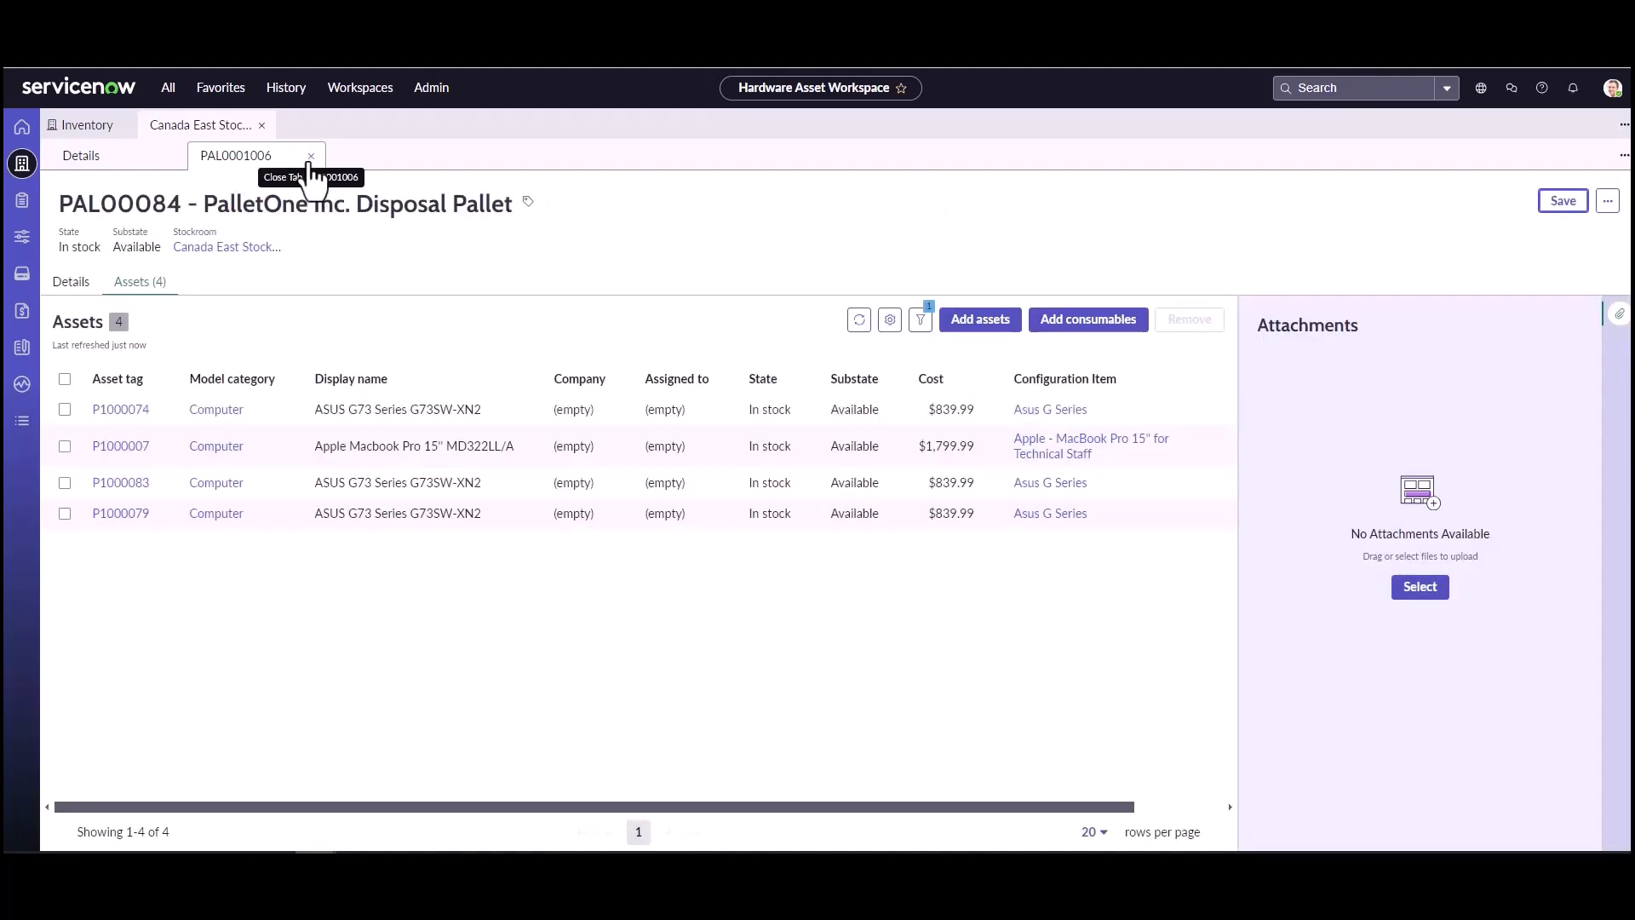
{"action": "left_click", "coordinate": [310, 159]}
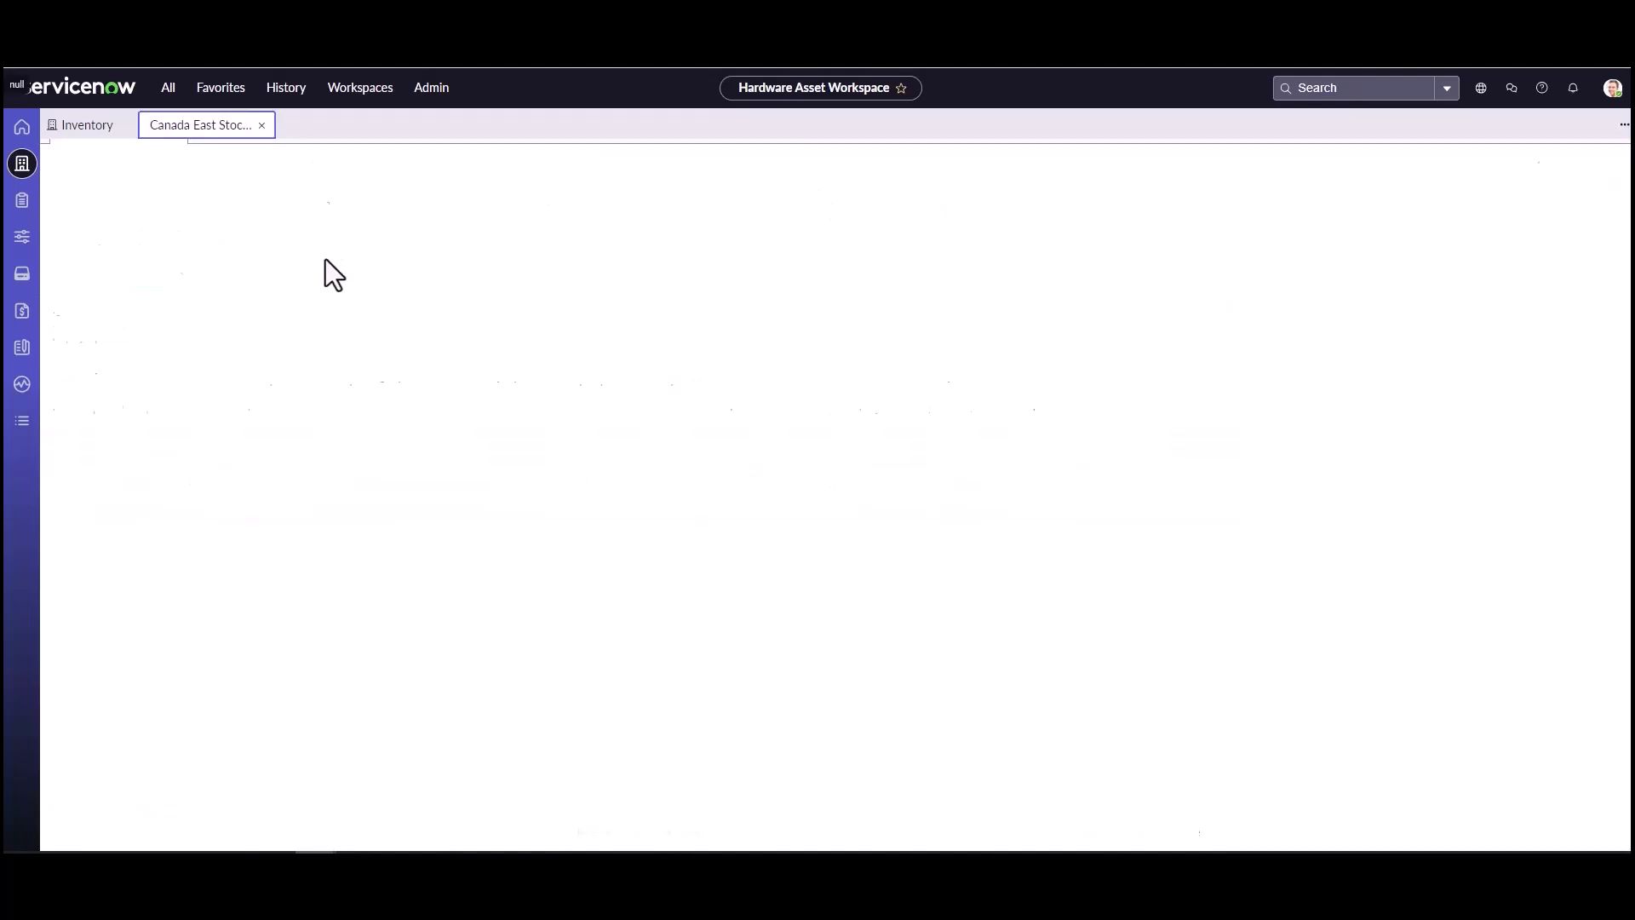
{"action": "left_click", "coordinate": [262, 126]}
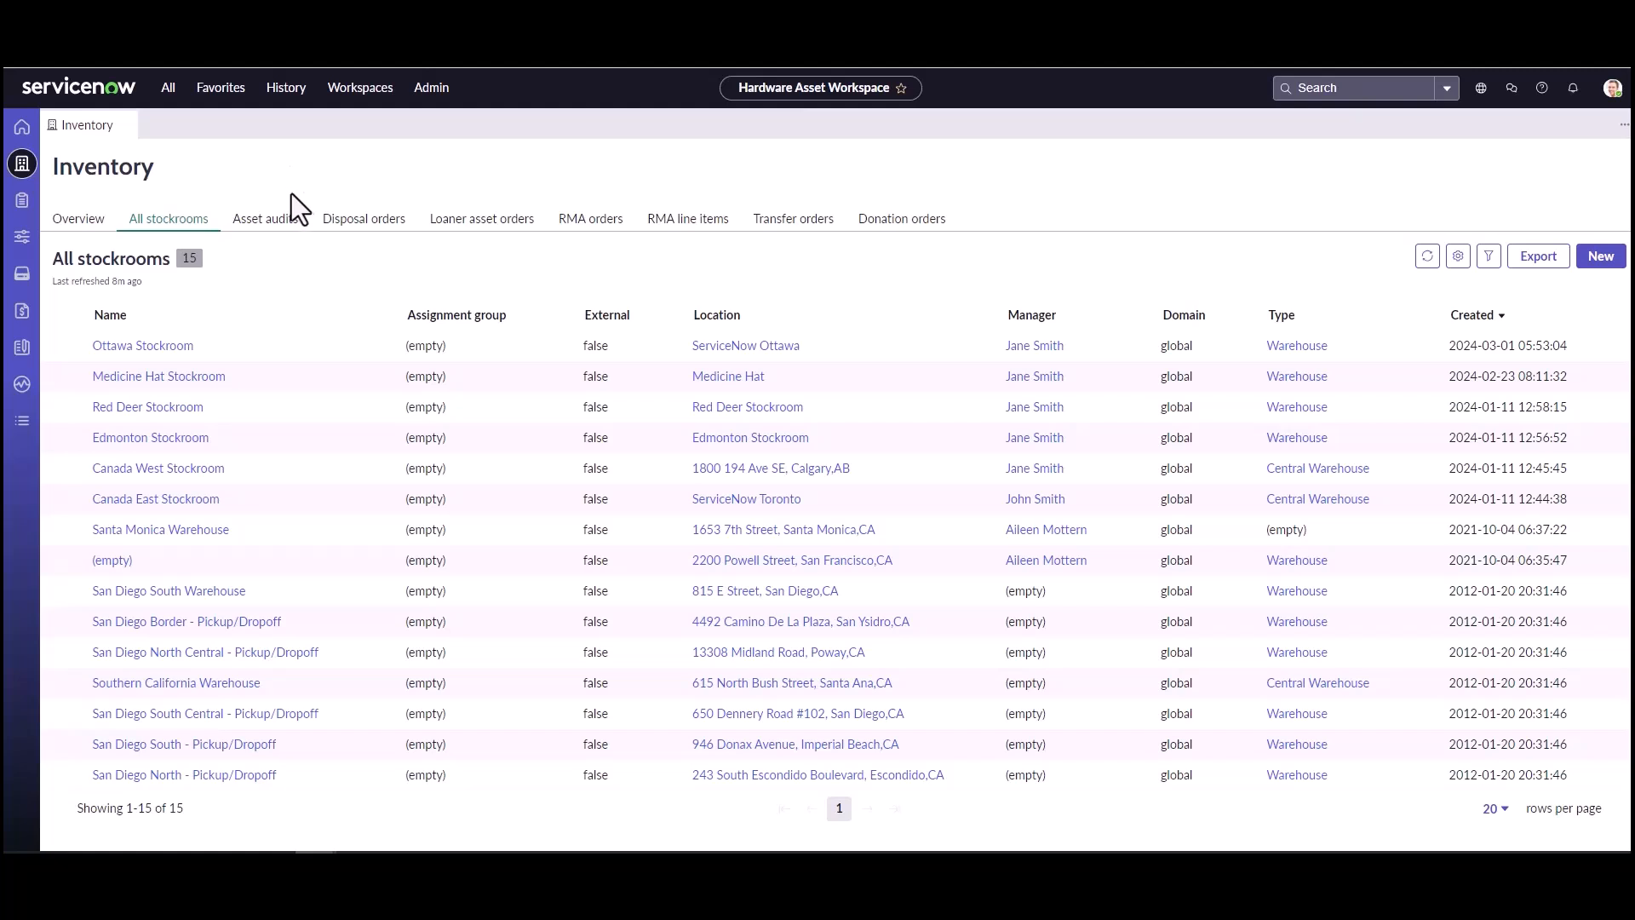
Step: Create and save a transfer order from Canada East Stockroom to Canada West Stockroom
{"action": "left_click", "coordinate": [782, 224]}
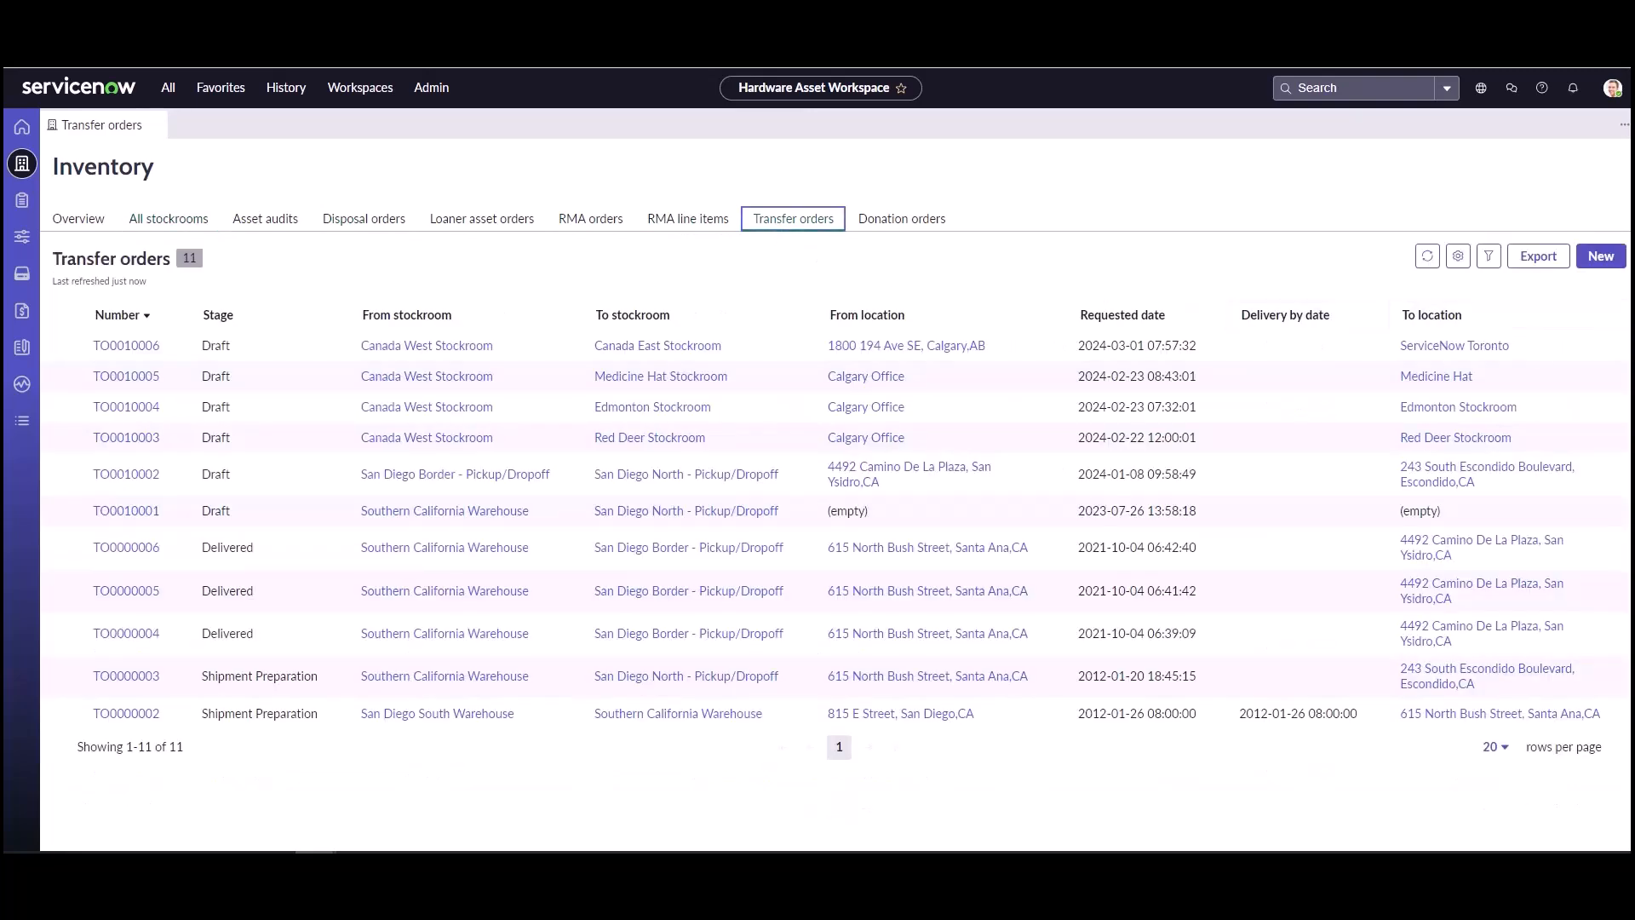
{"action": "left_click", "coordinate": [1587, 268]}
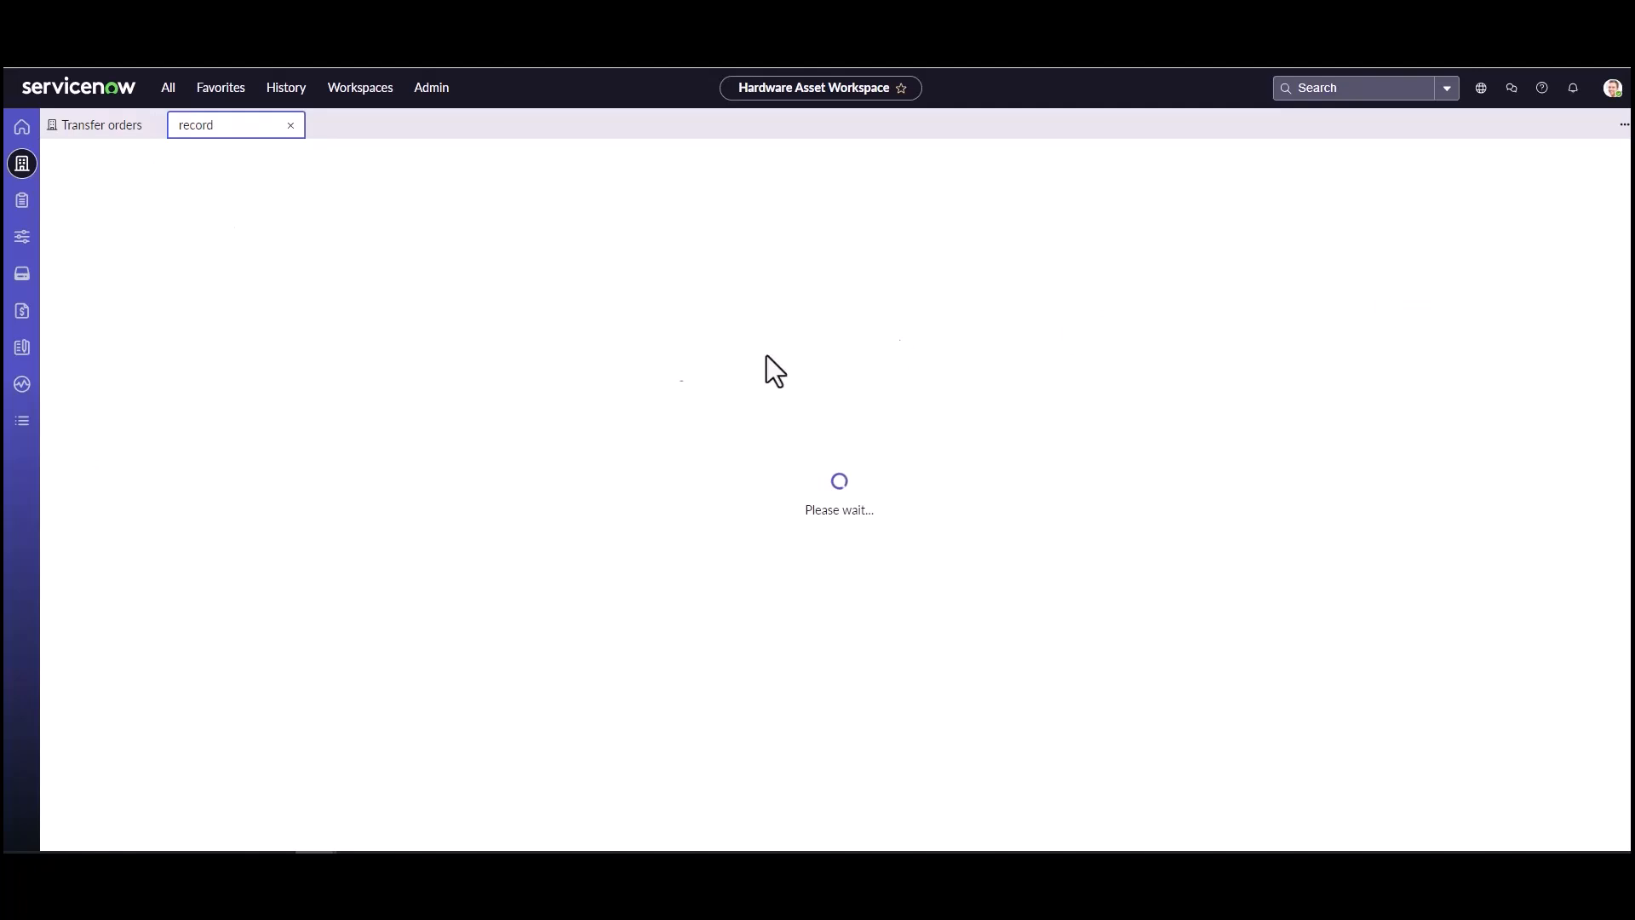
{"action": "left_click", "coordinate": [449, 375]}
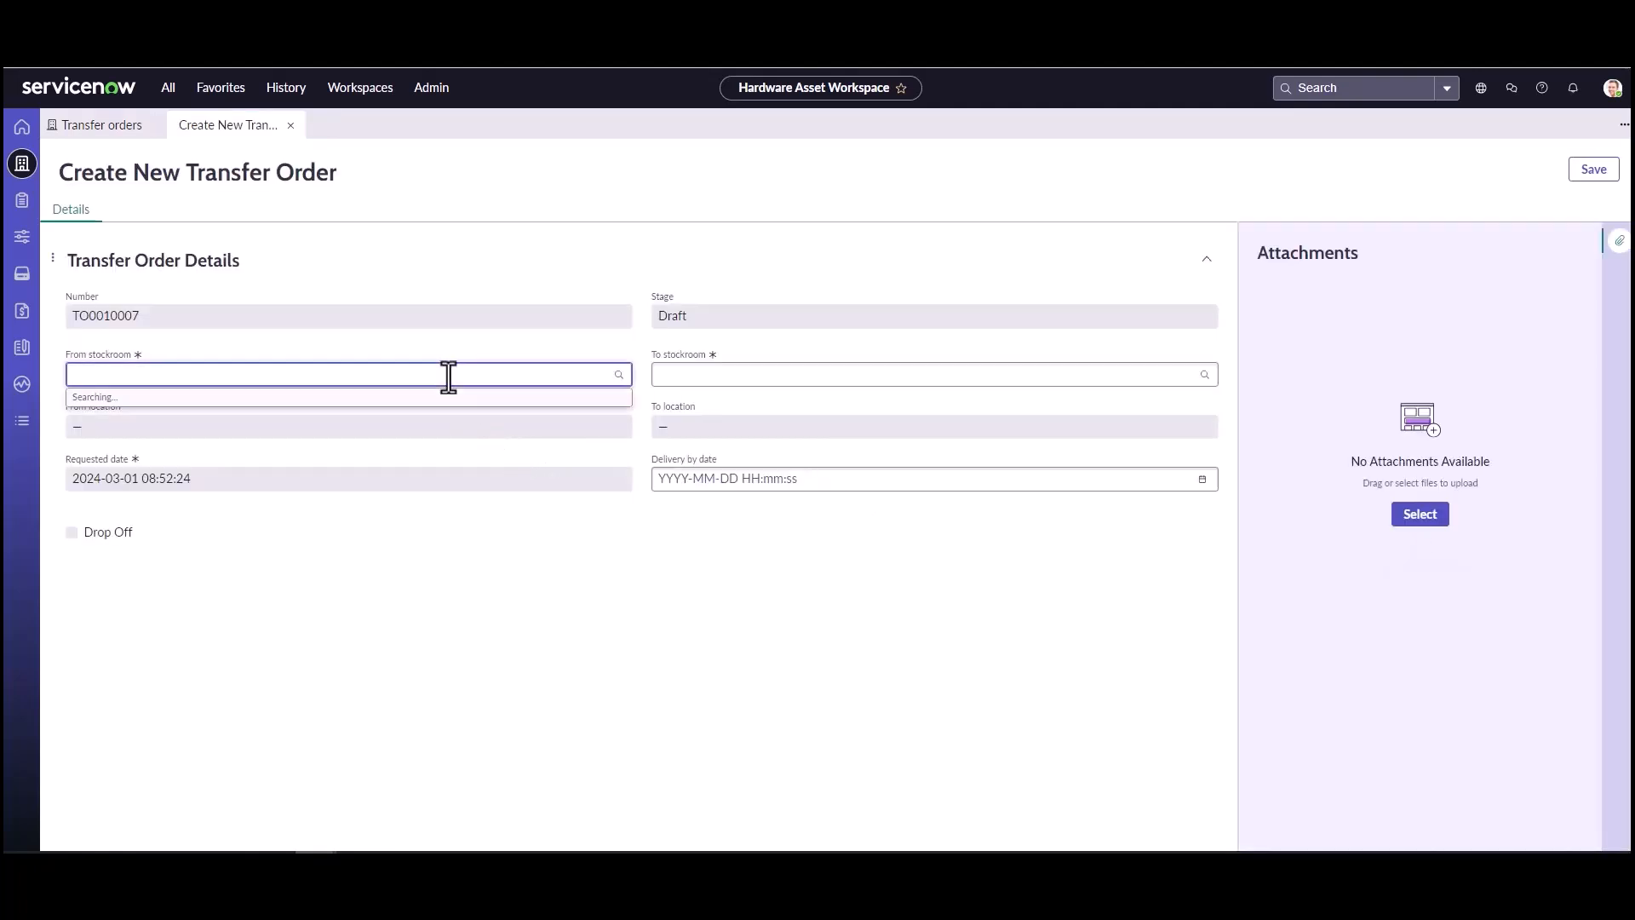
{"action": "left_click", "coordinate": [317, 509]}
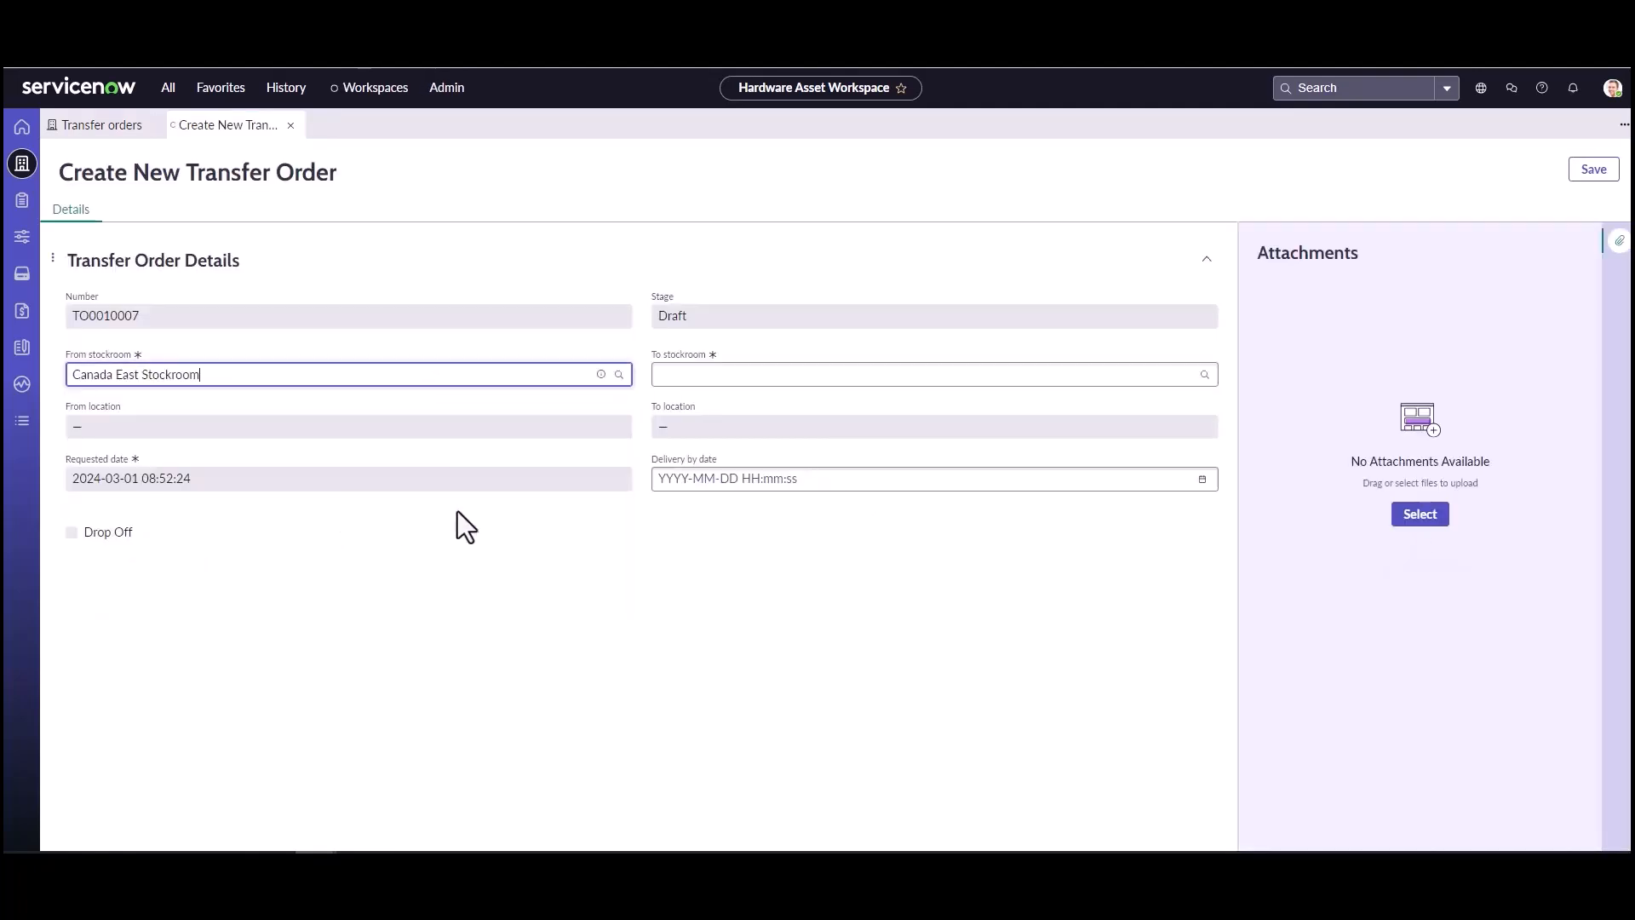
{"action": "left_click", "coordinate": [664, 374]}
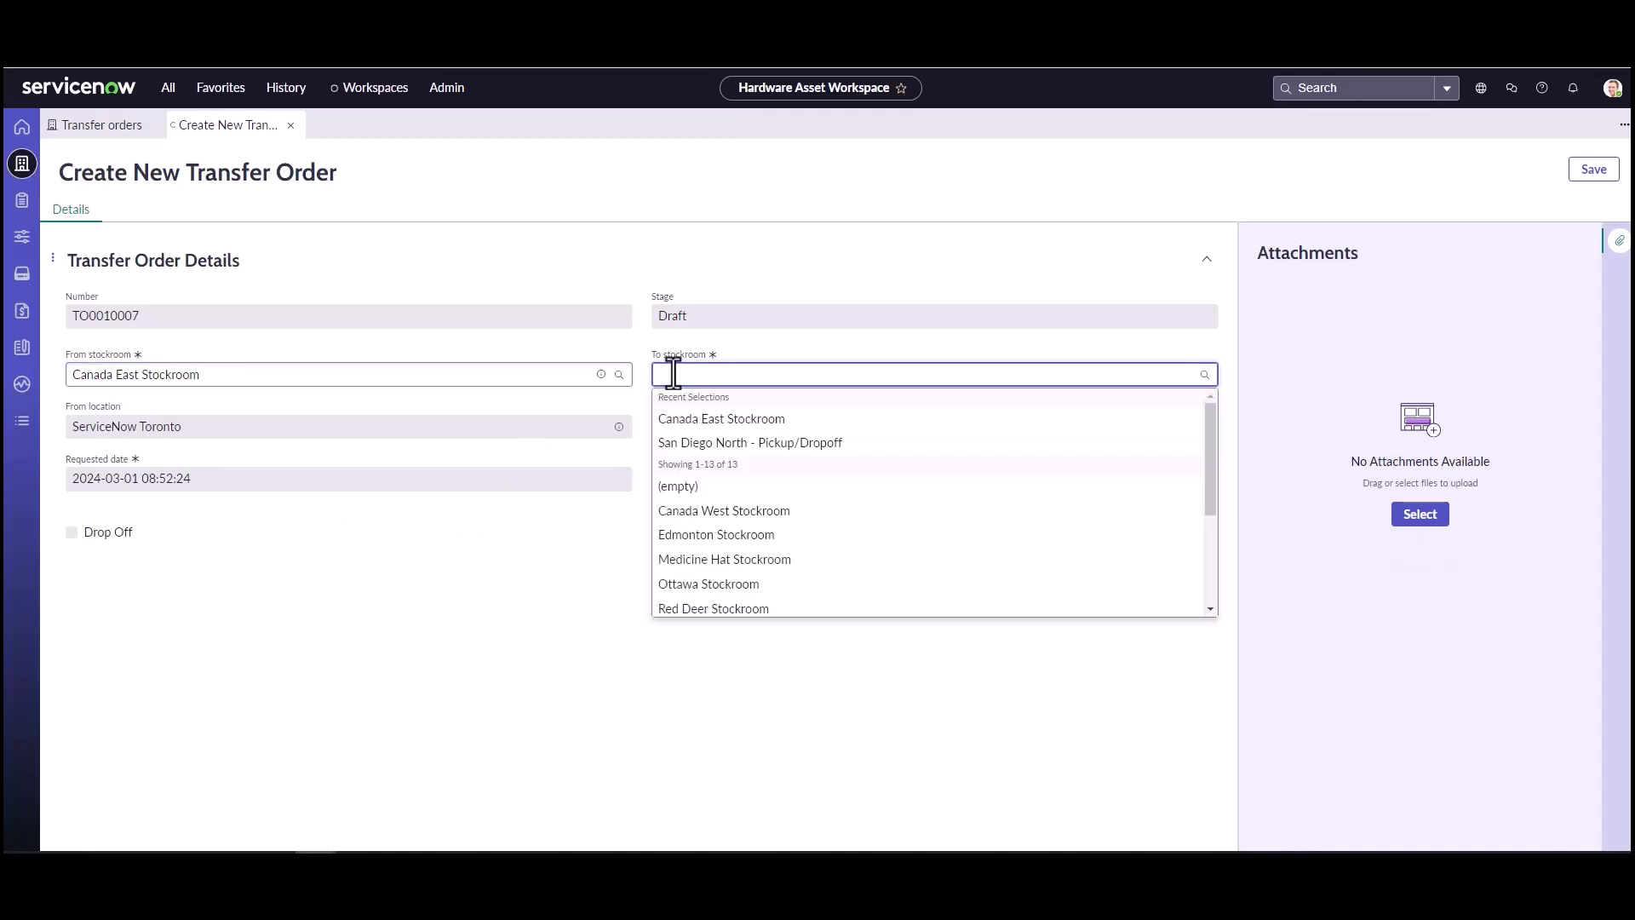
{"action": "left_click", "coordinate": [688, 511]}
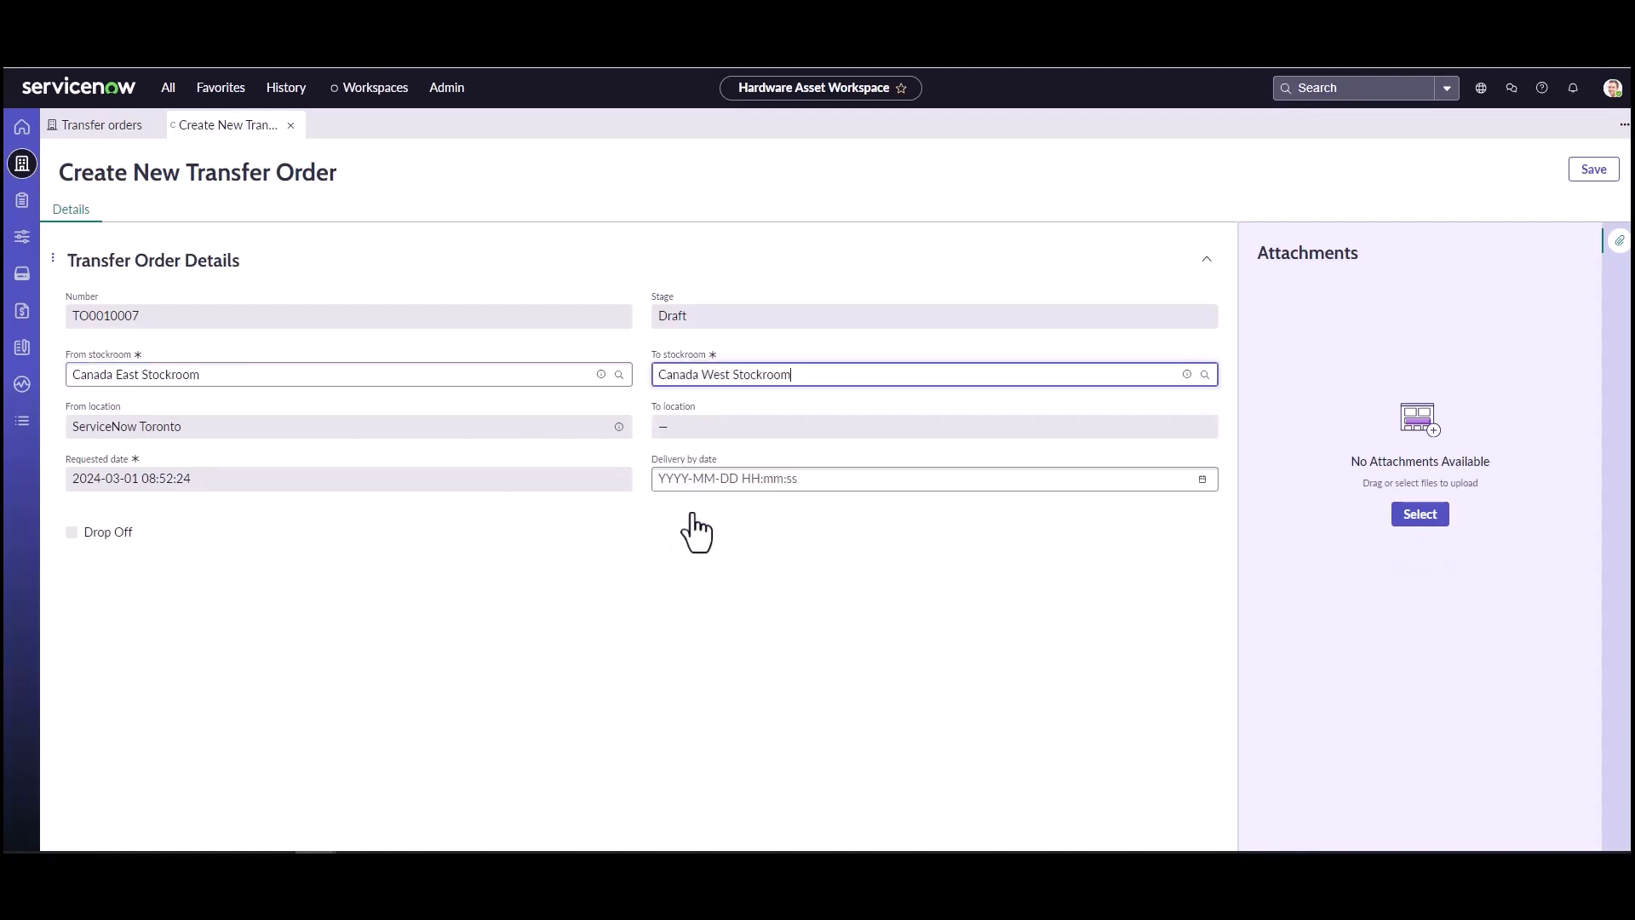
{"action": "left_click", "coordinate": [1593, 169]}
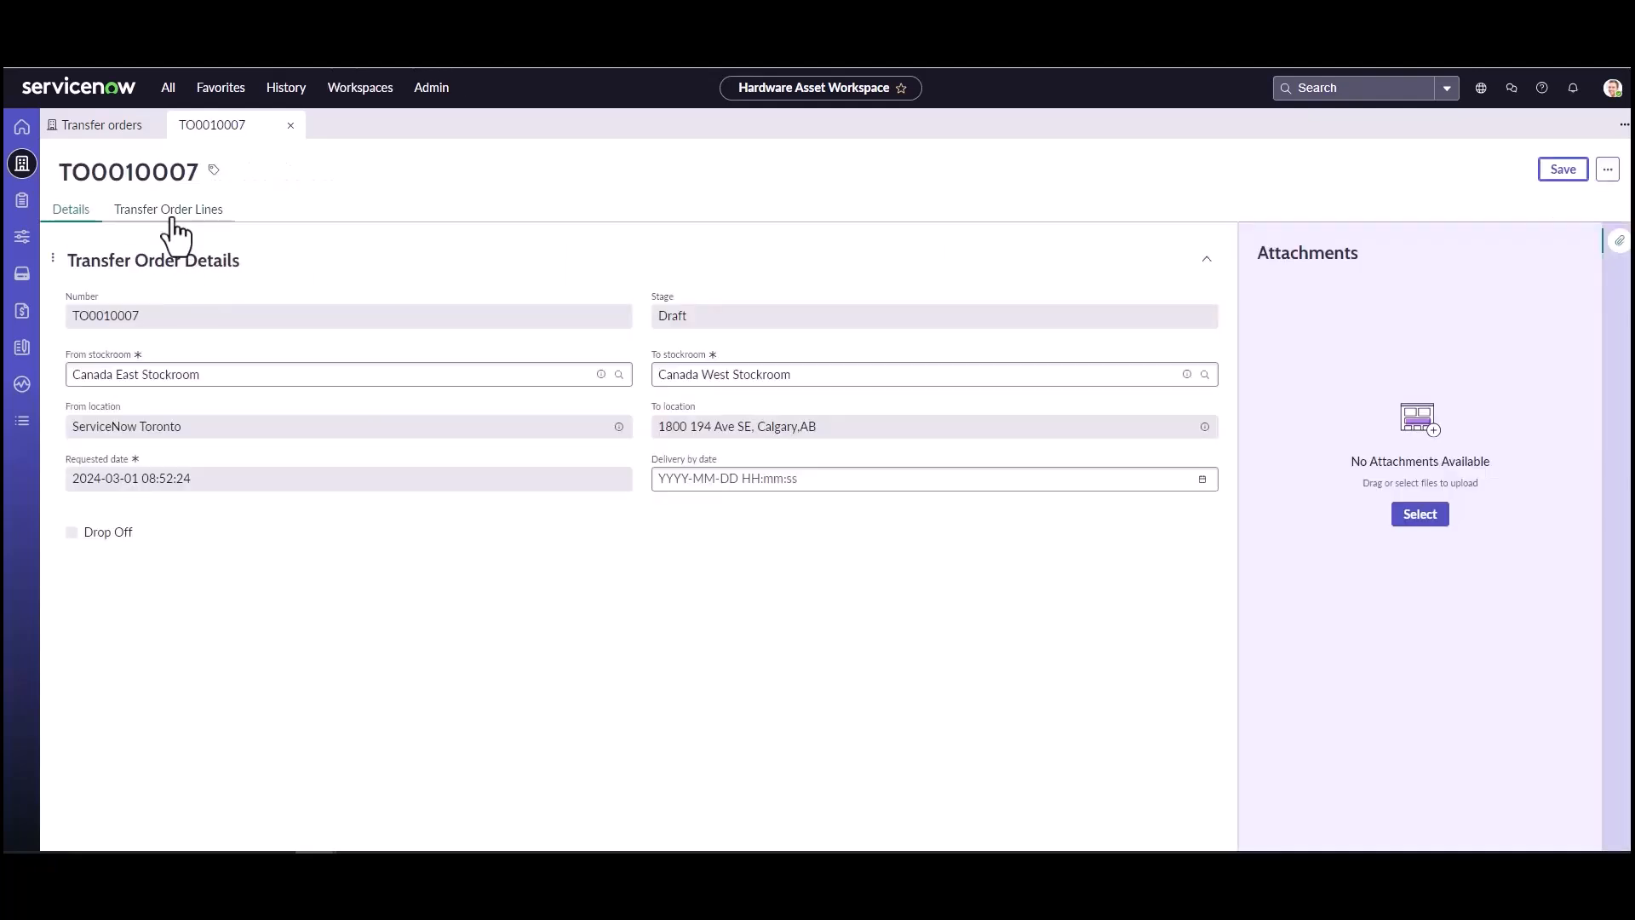
Step: Fill in a transfer order line with model PalletOne Inc. Disposal Pallet and asset PAL00084, and discard it, closing the transfer order
{"action": "left_click", "coordinate": [174, 220]}
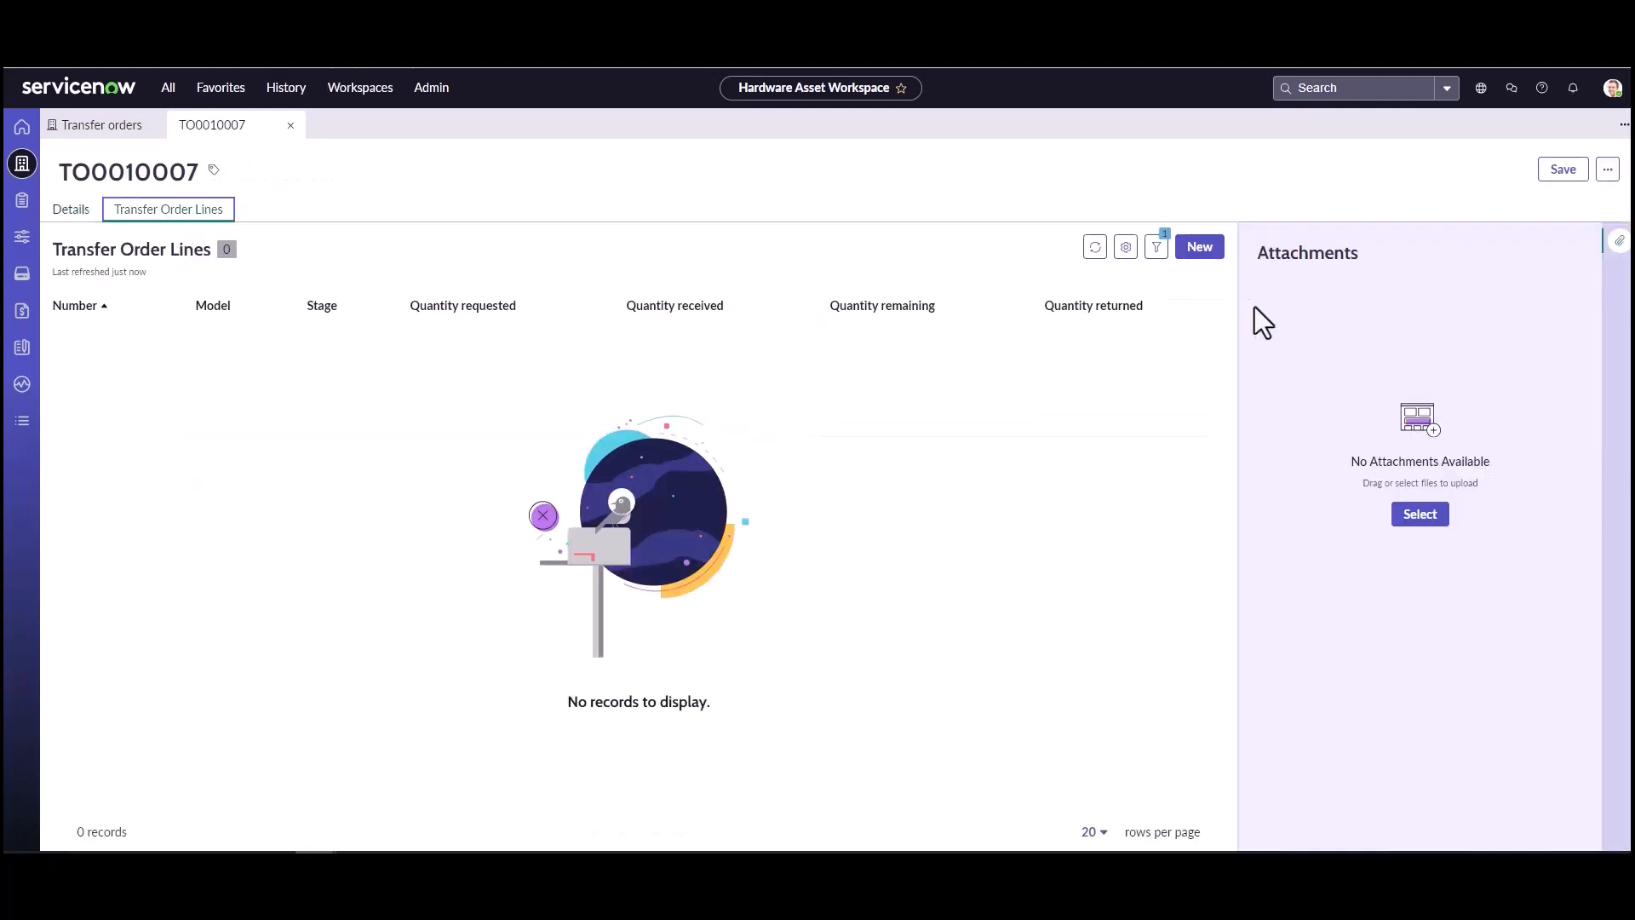
{"action": "left_click", "coordinate": [1200, 247]}
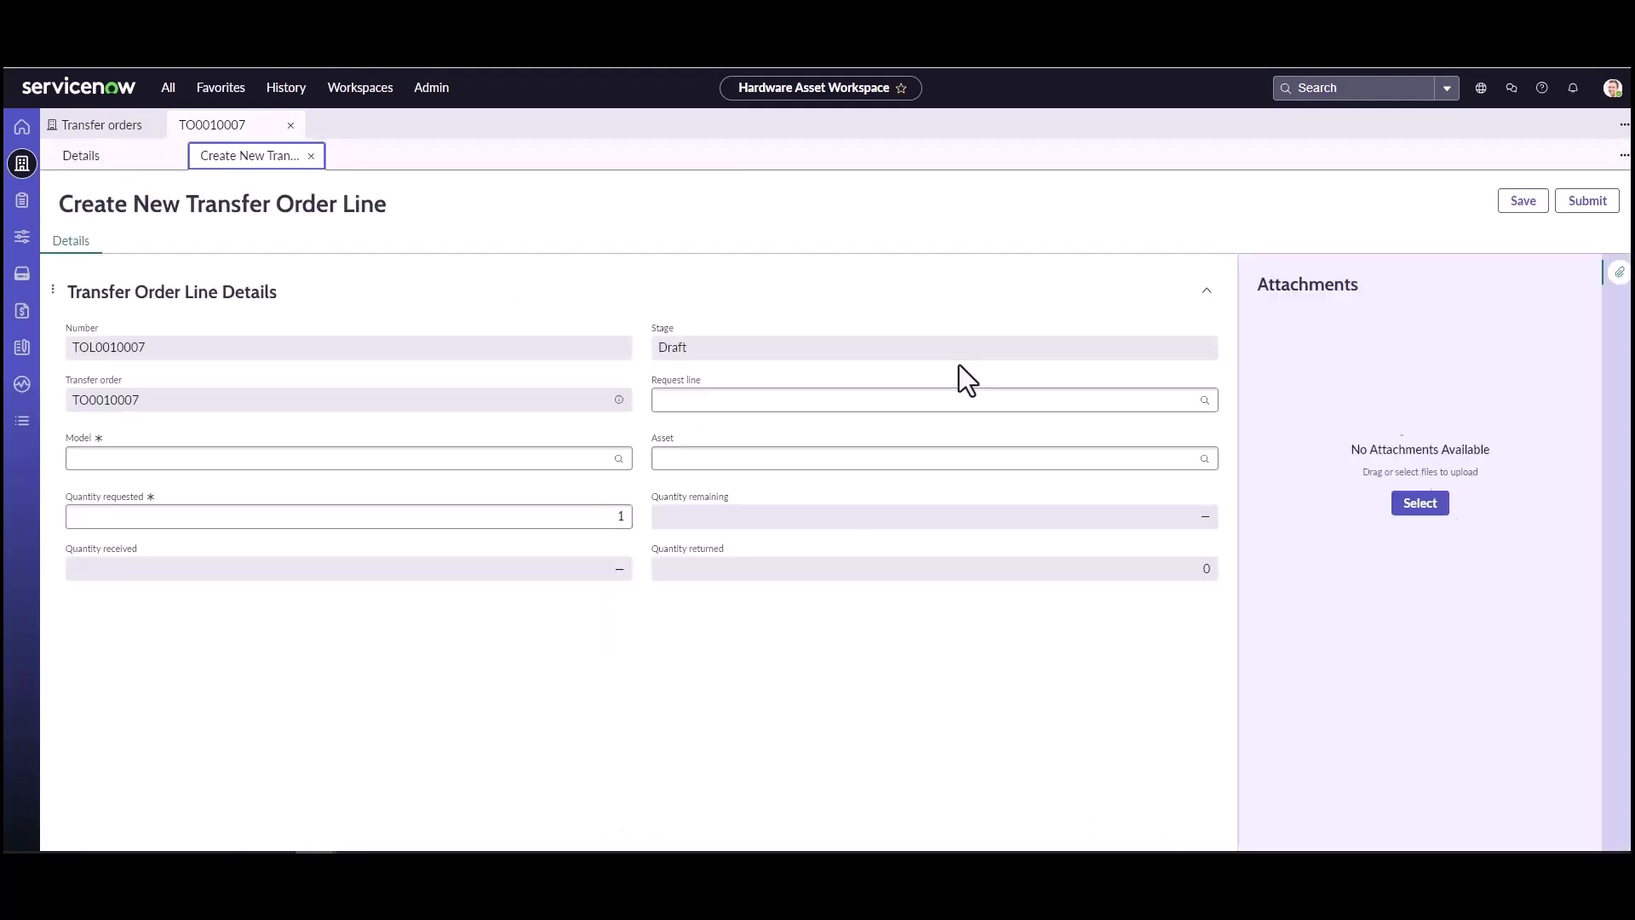
{"action": "left_click", "coordinate": [591, 464]}
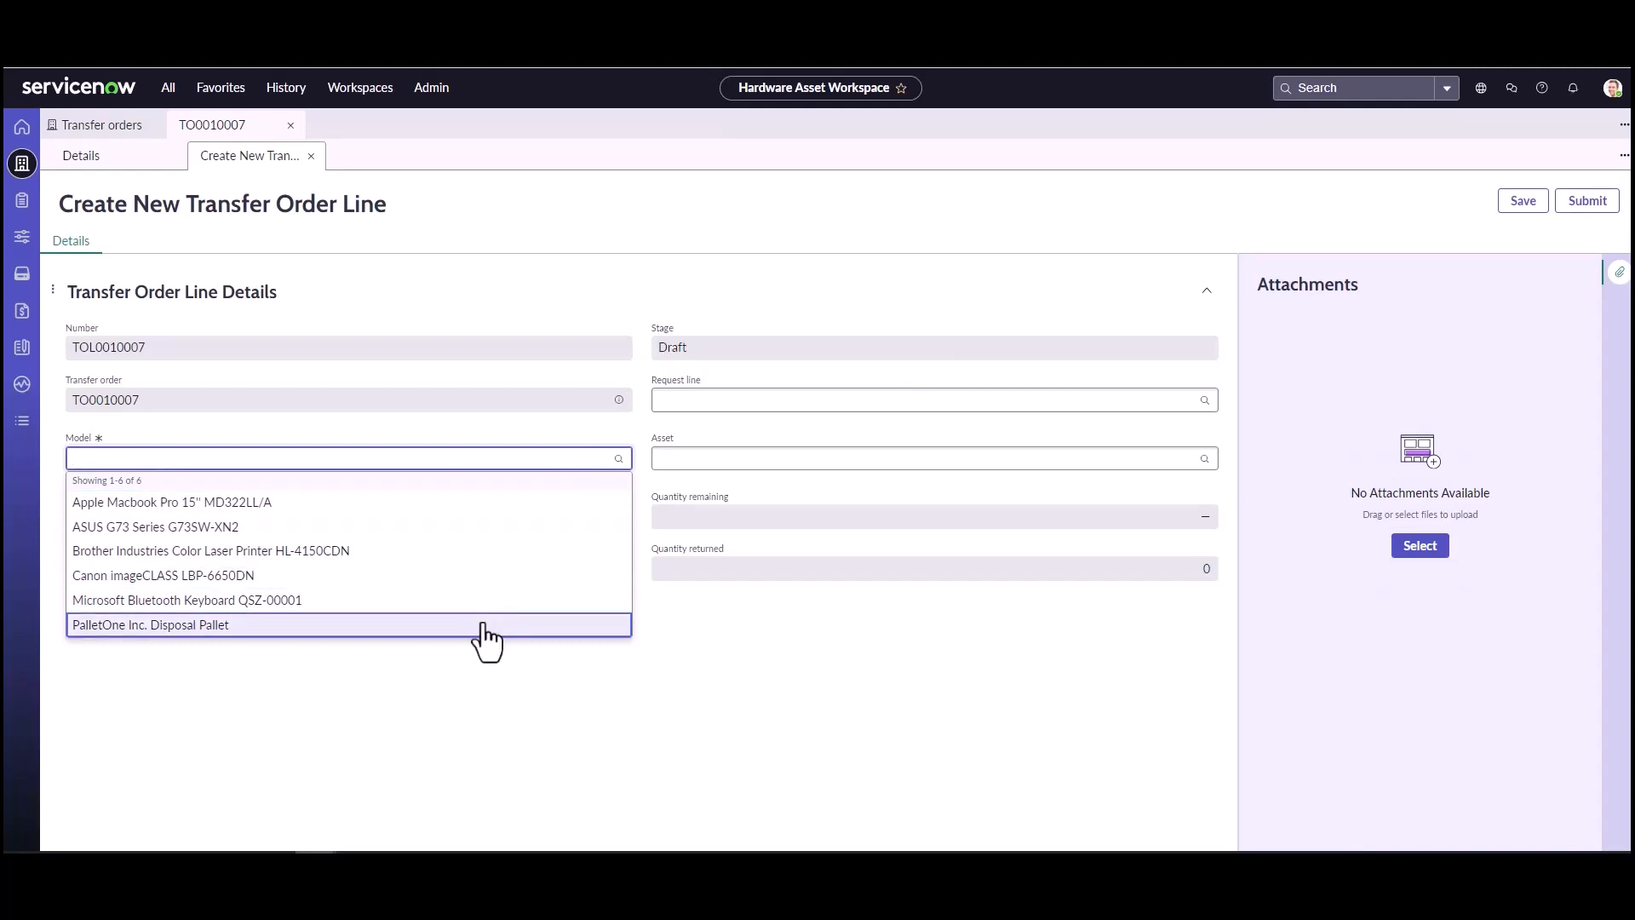
{"action": "left_click", "coordinate": [483, 631]}
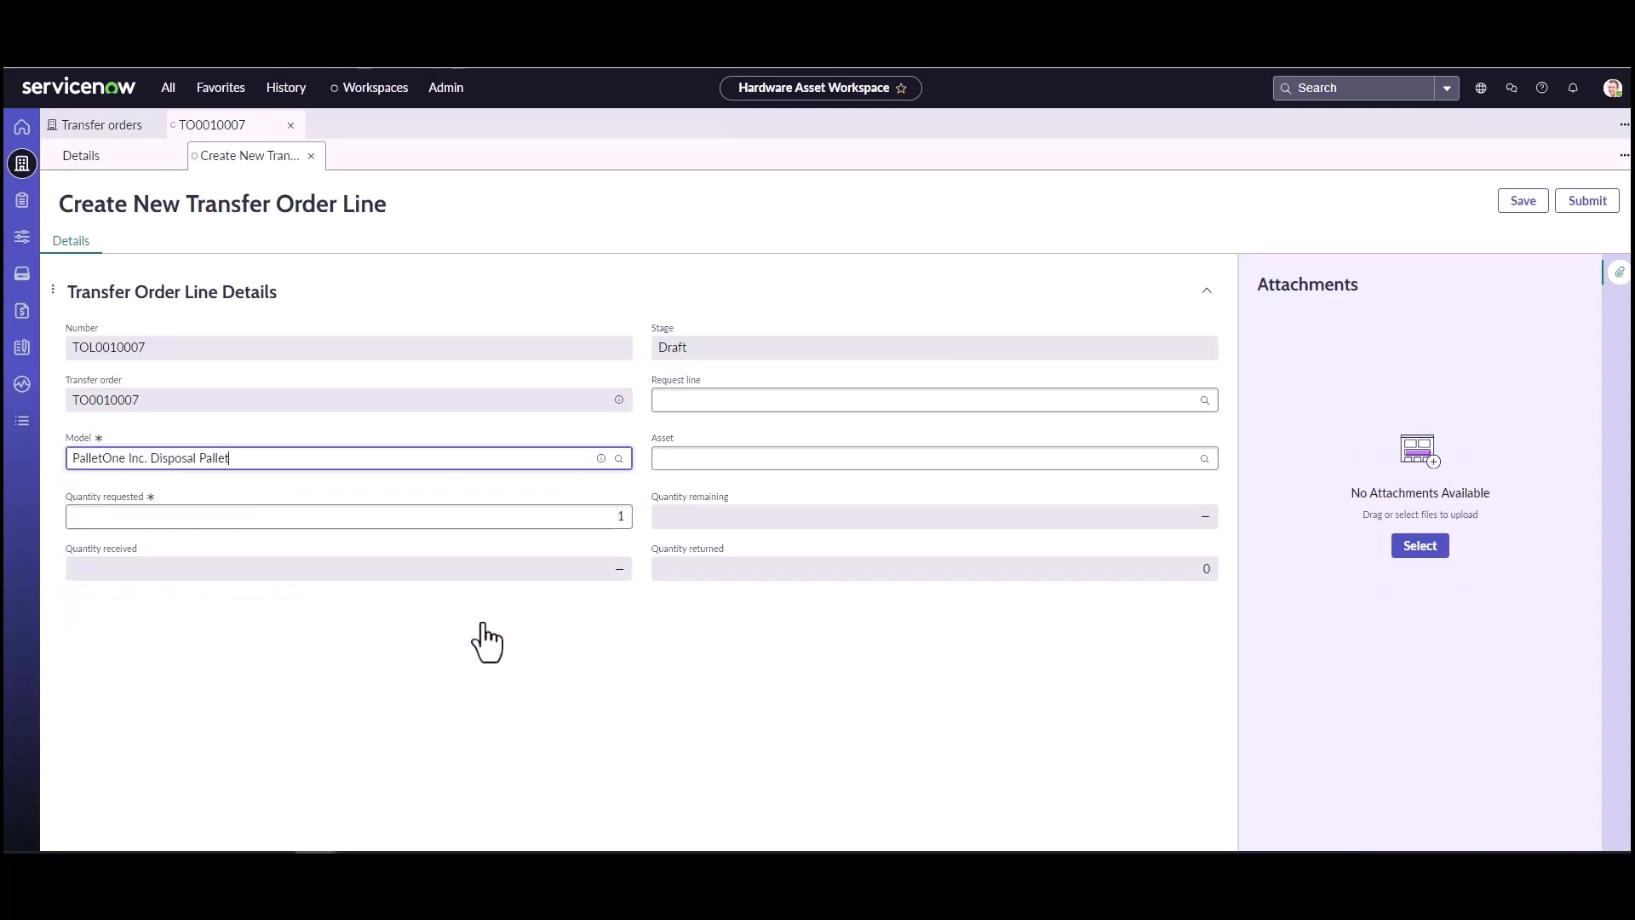
{"action": "left_click", "coordinate": [739, 457]}
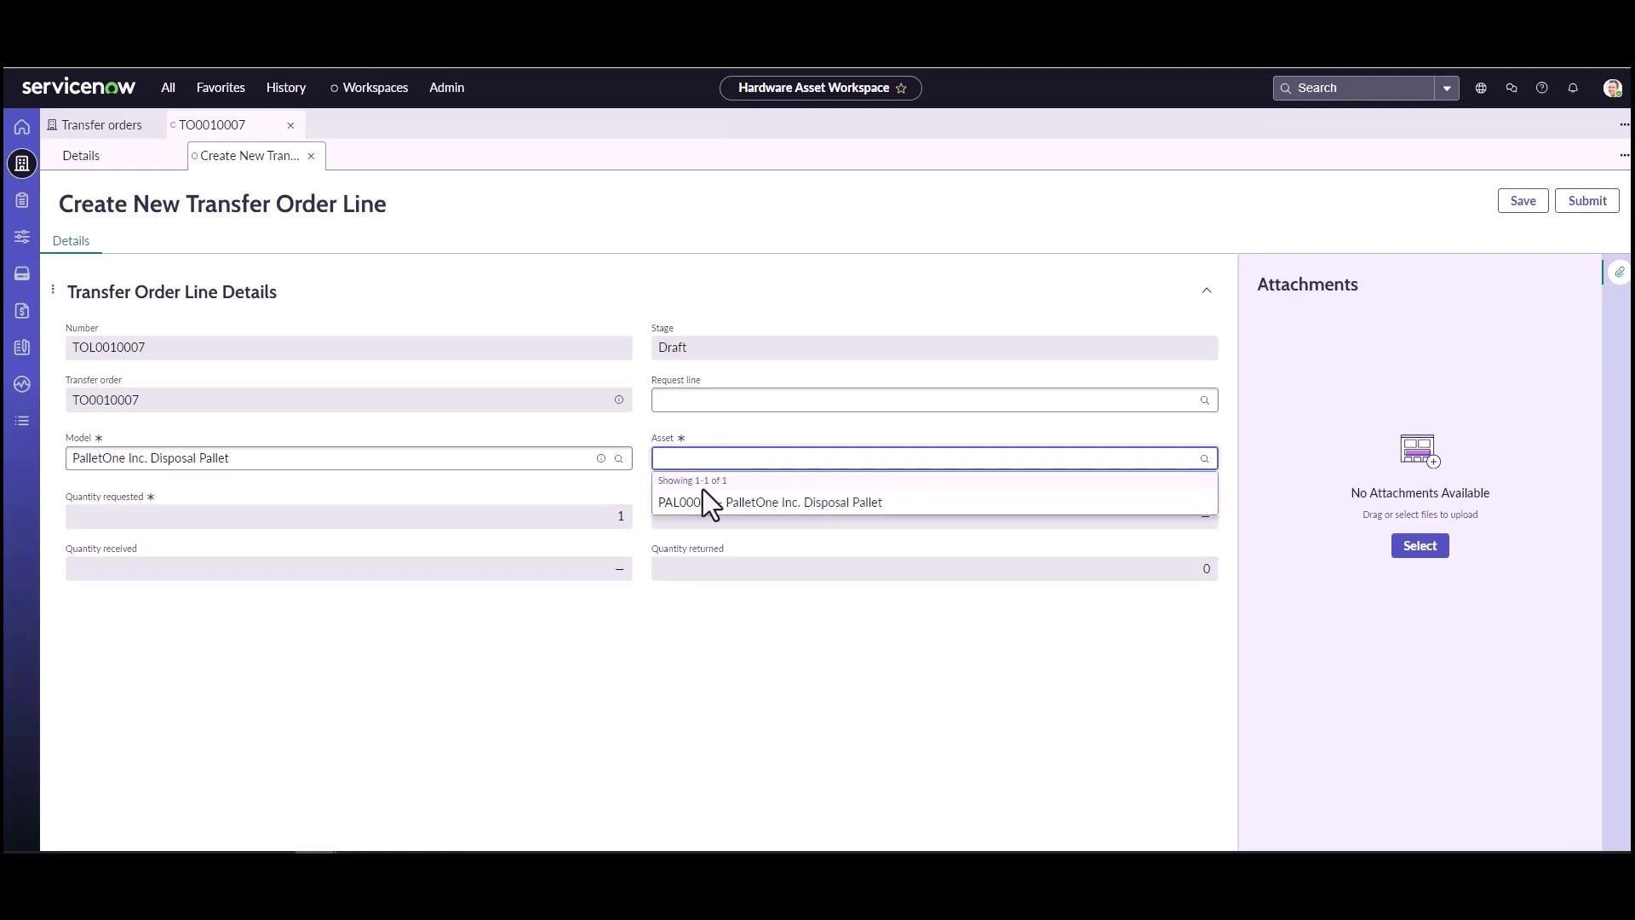
{"action": "left_click", "coordinate": [711, 502]}
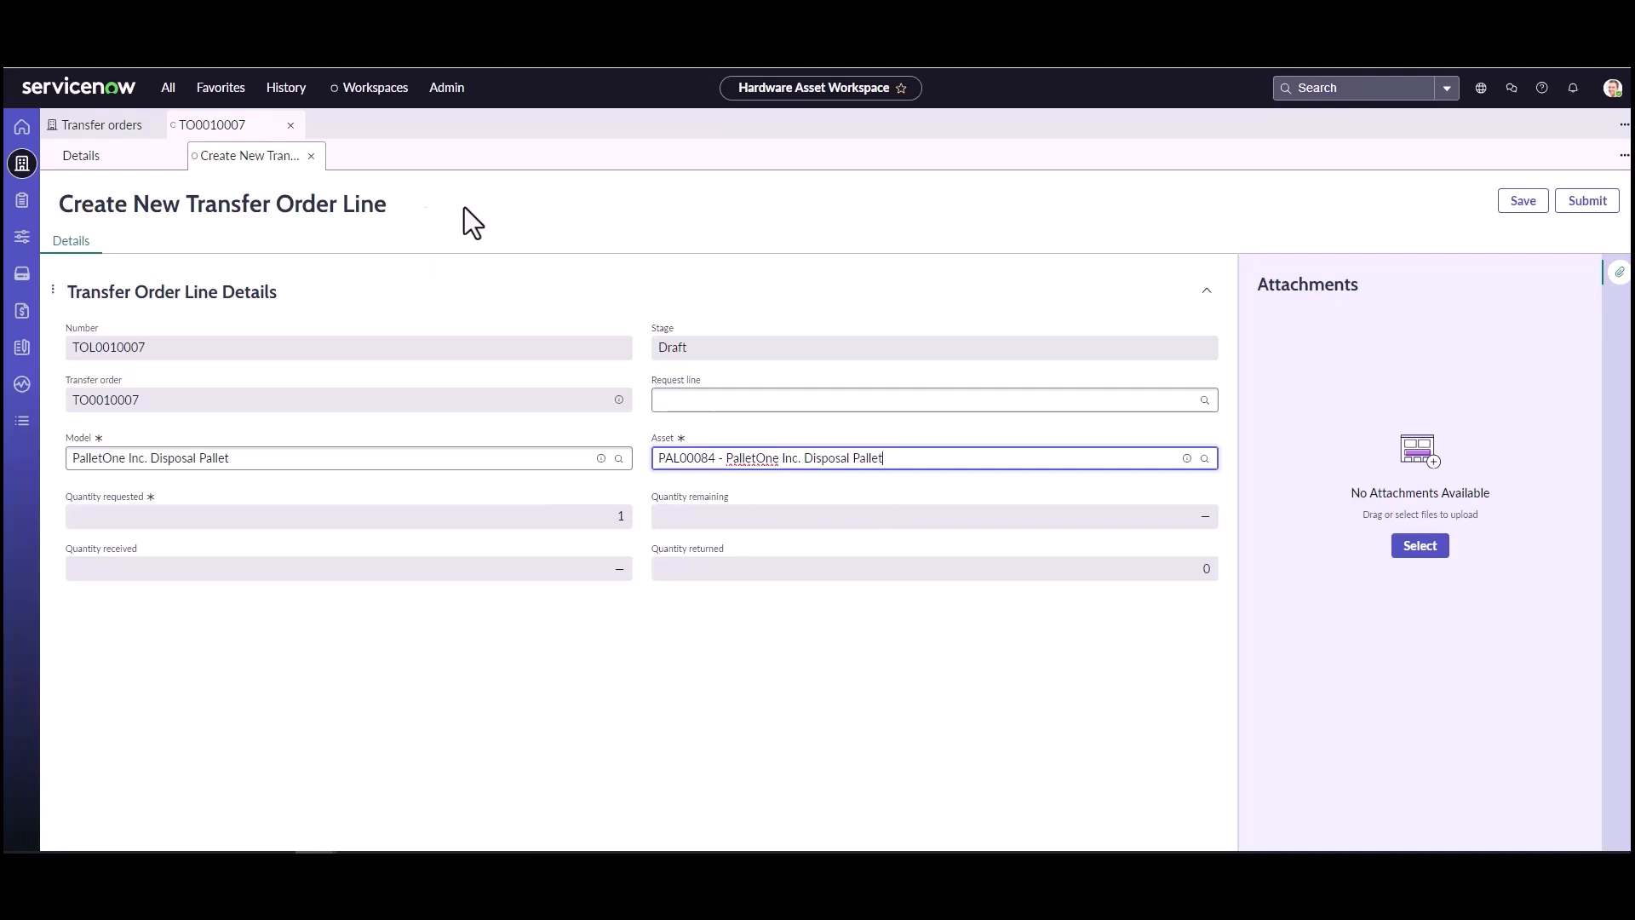
{"action": "left_click", "coordinate": [311, 155]}
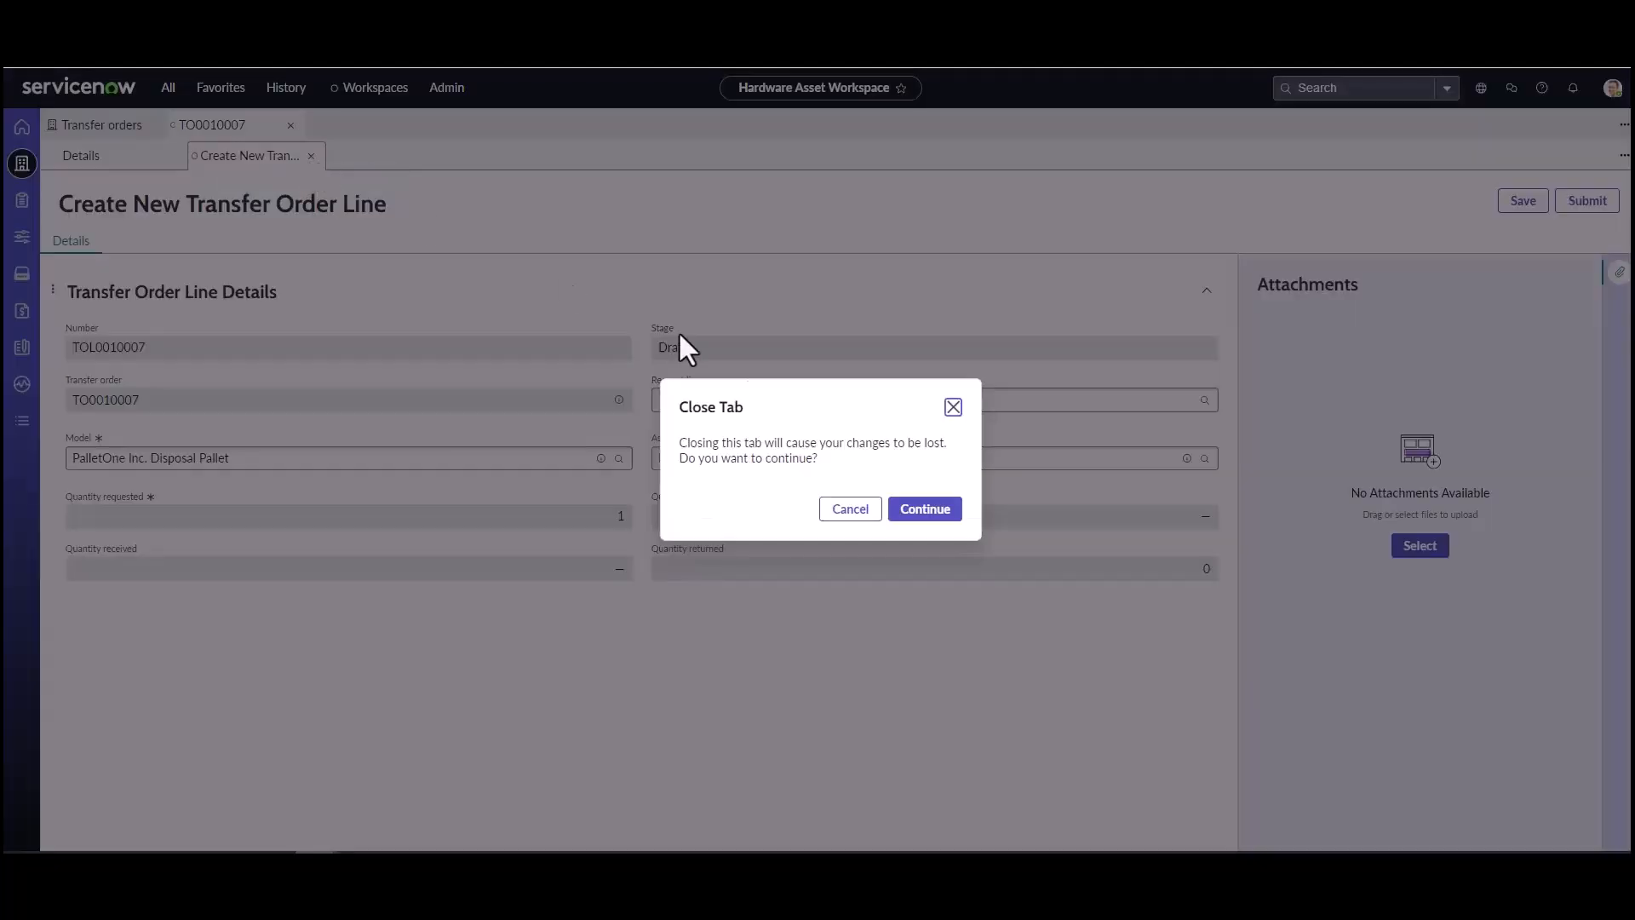
{"action": "left_click", "coordinate": [905, 511]}
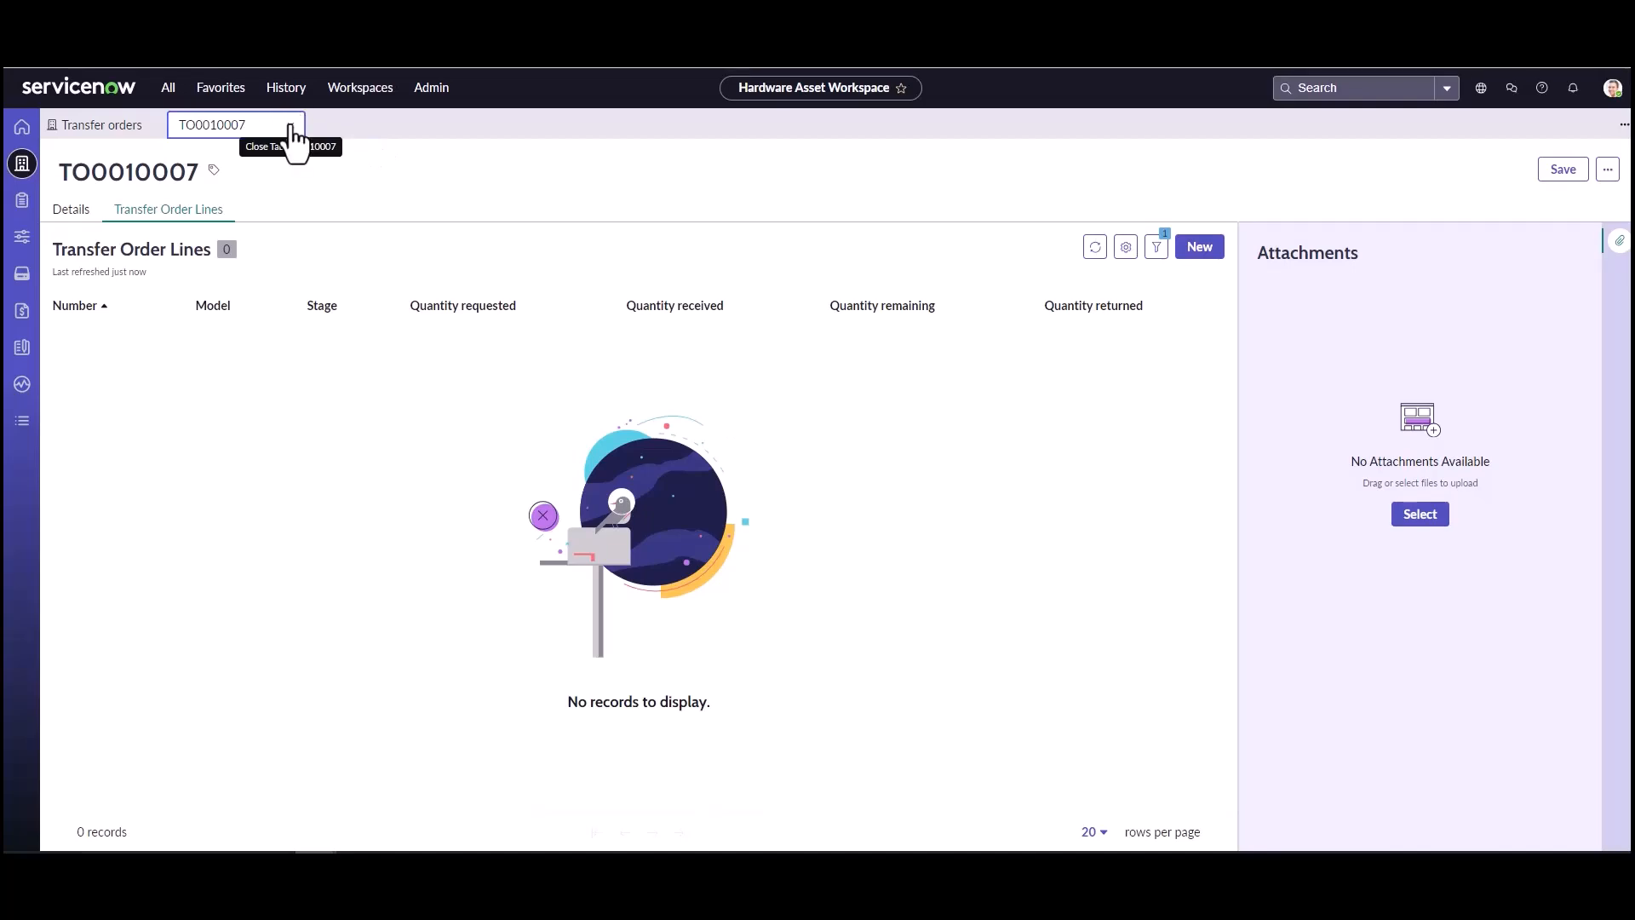
{"action": "left_click", "coordinate": [290, 126]}
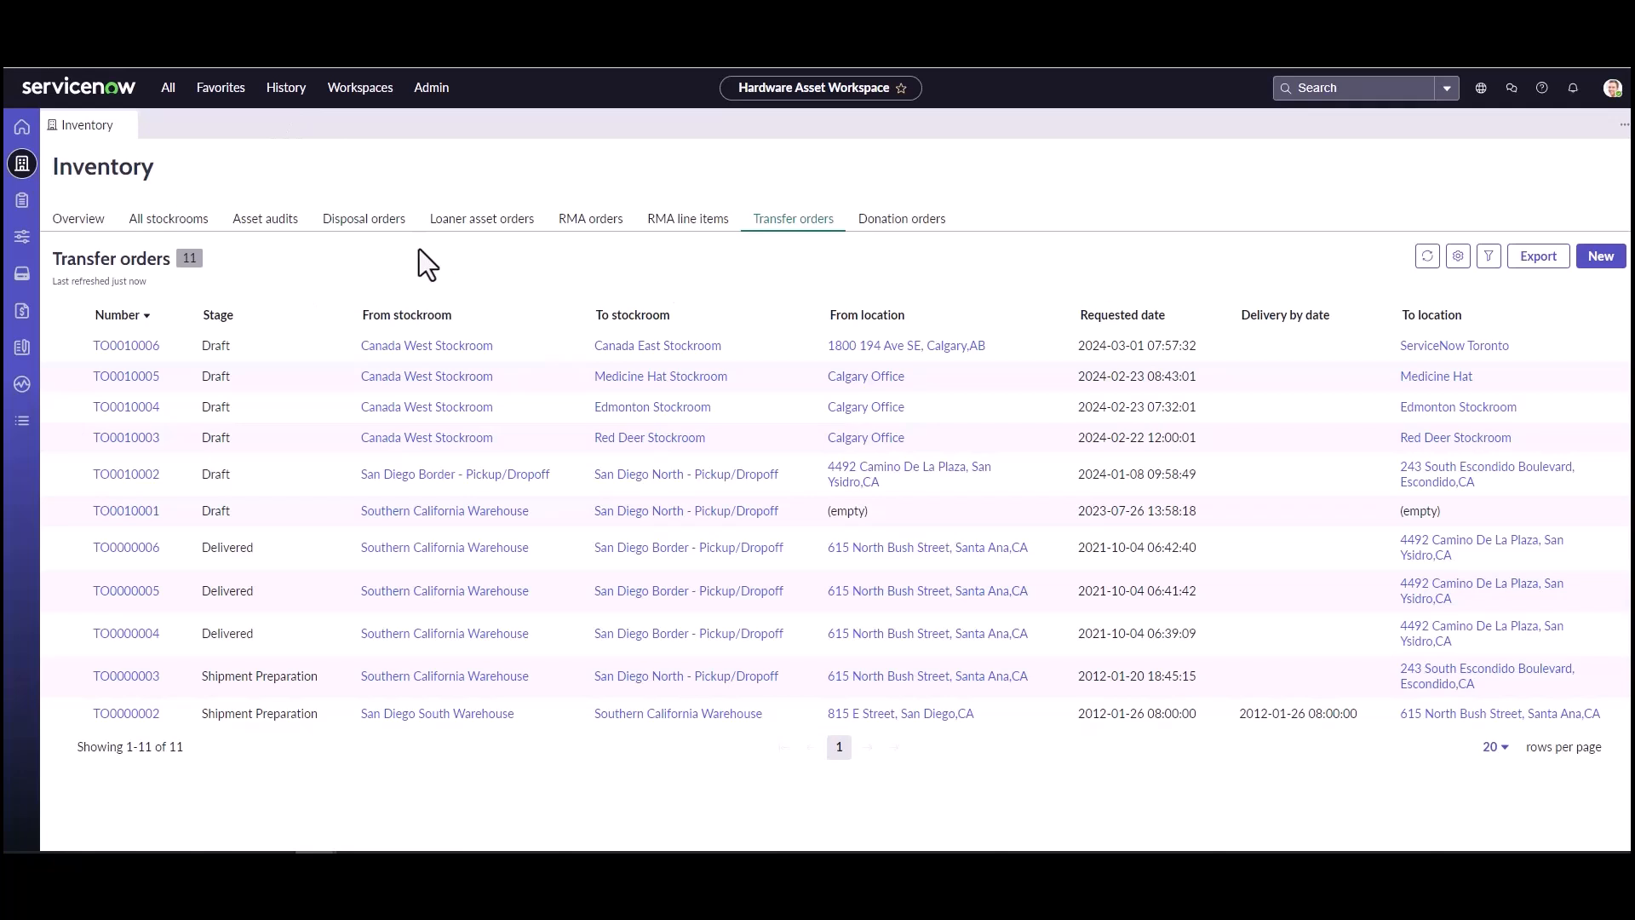
Step: Create and save a hardware disposal order for Canada East Stockroom, filling in the assignee and choosing Disposal Company as vendor
{"action": "left_click", "coordinate": [368, 246]}
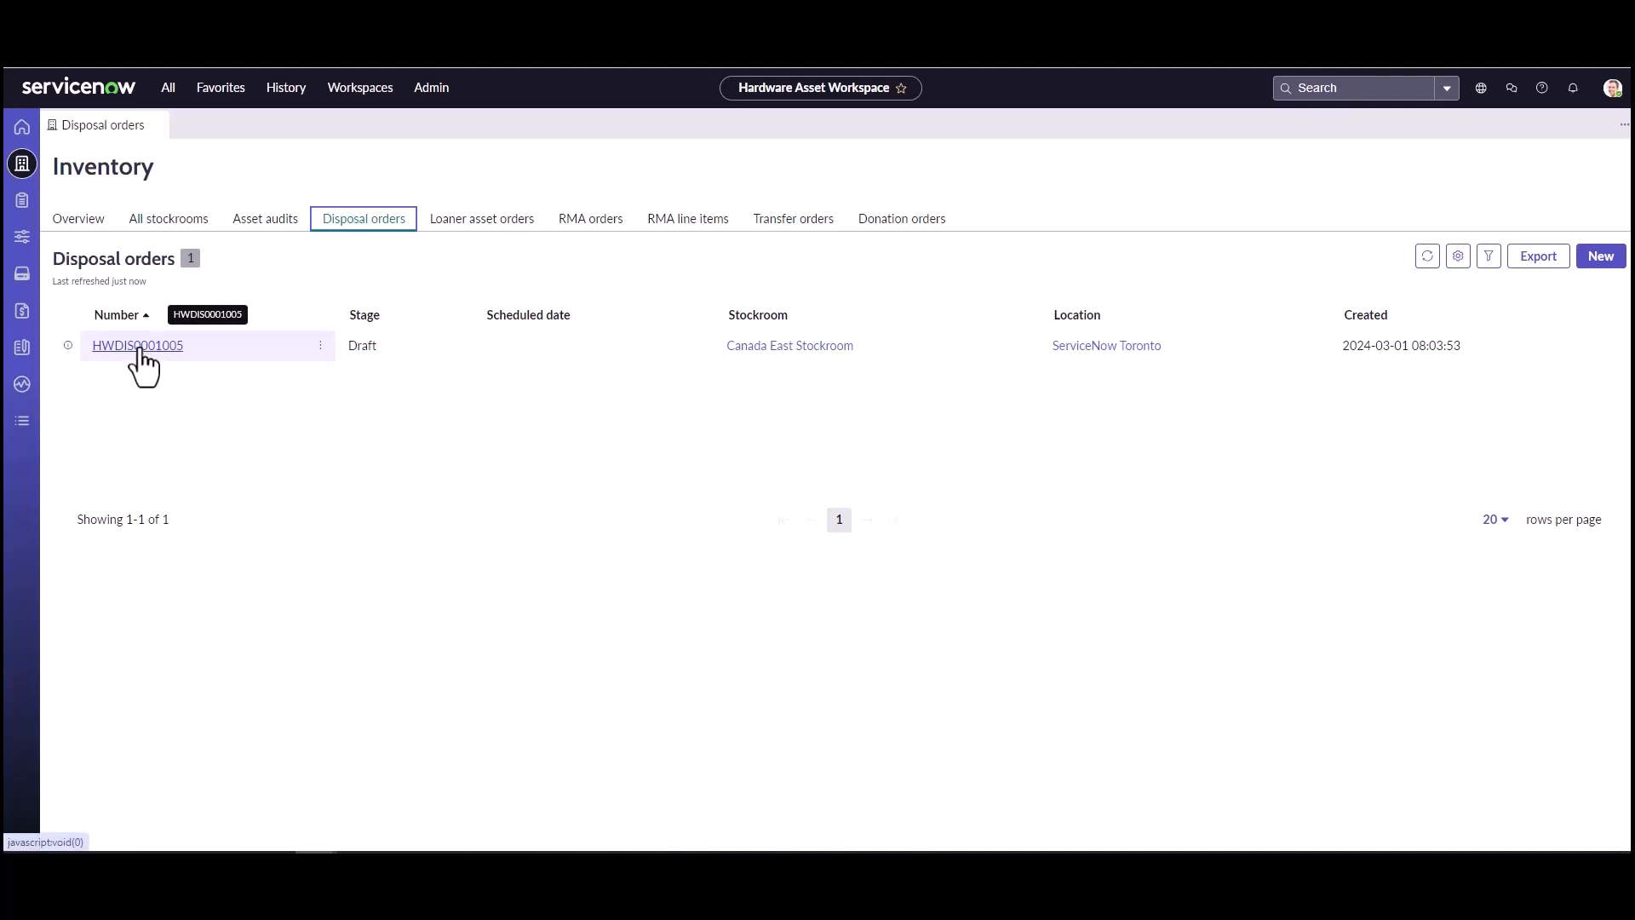
{"action": "left_click", "coordinate": [1598, 257]}
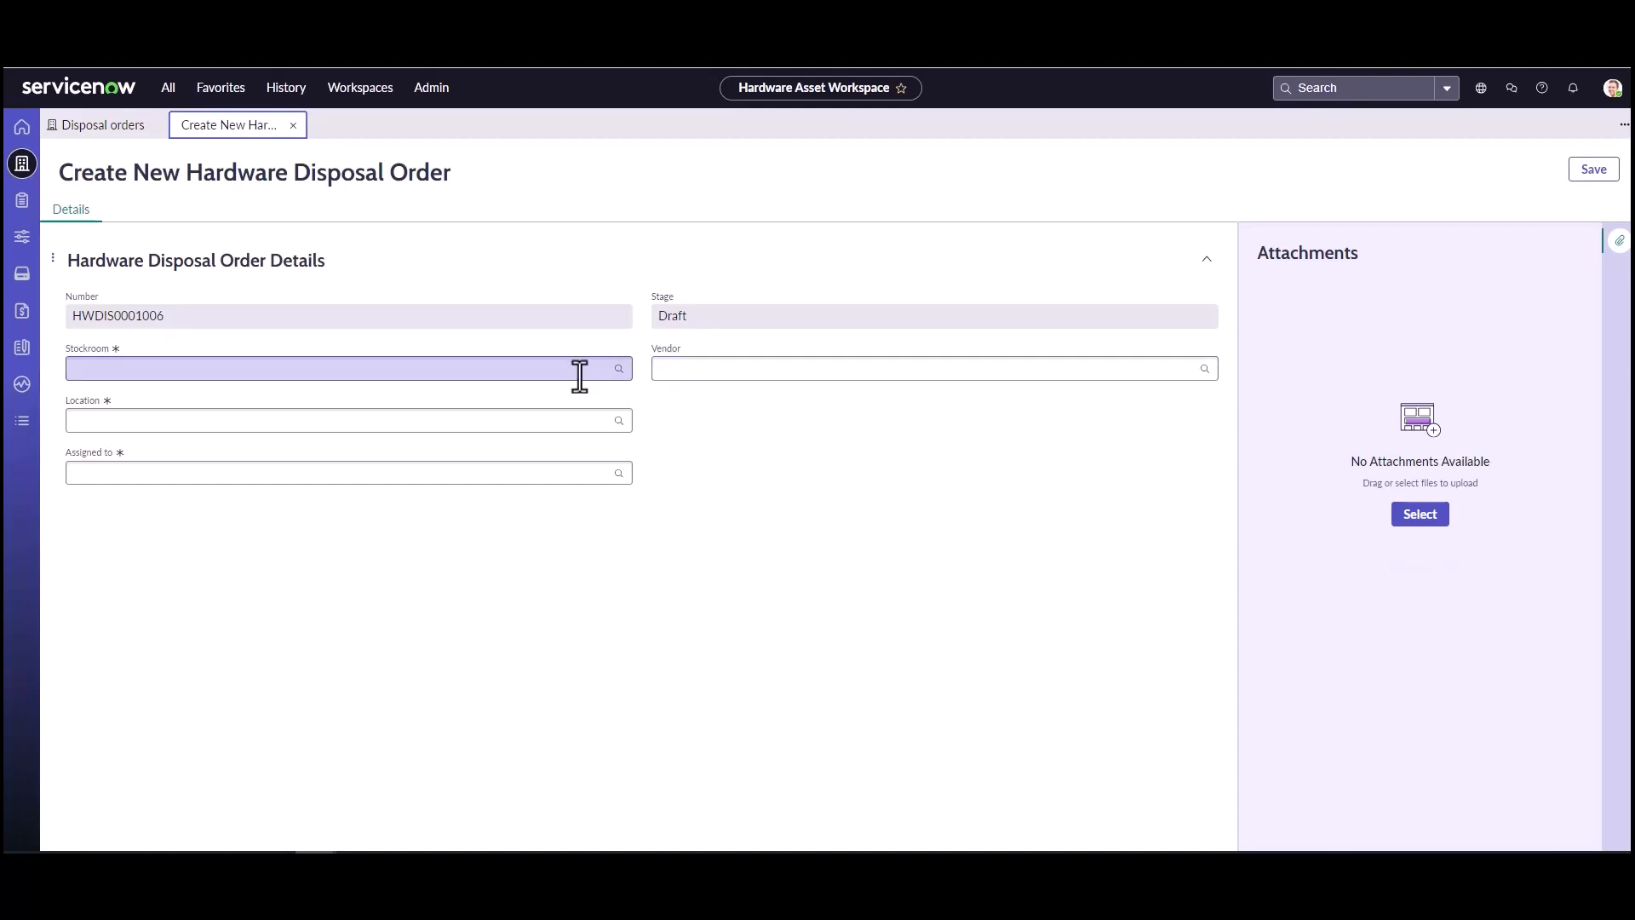
{"action": "left_click", "coordinate": [576, 370]}
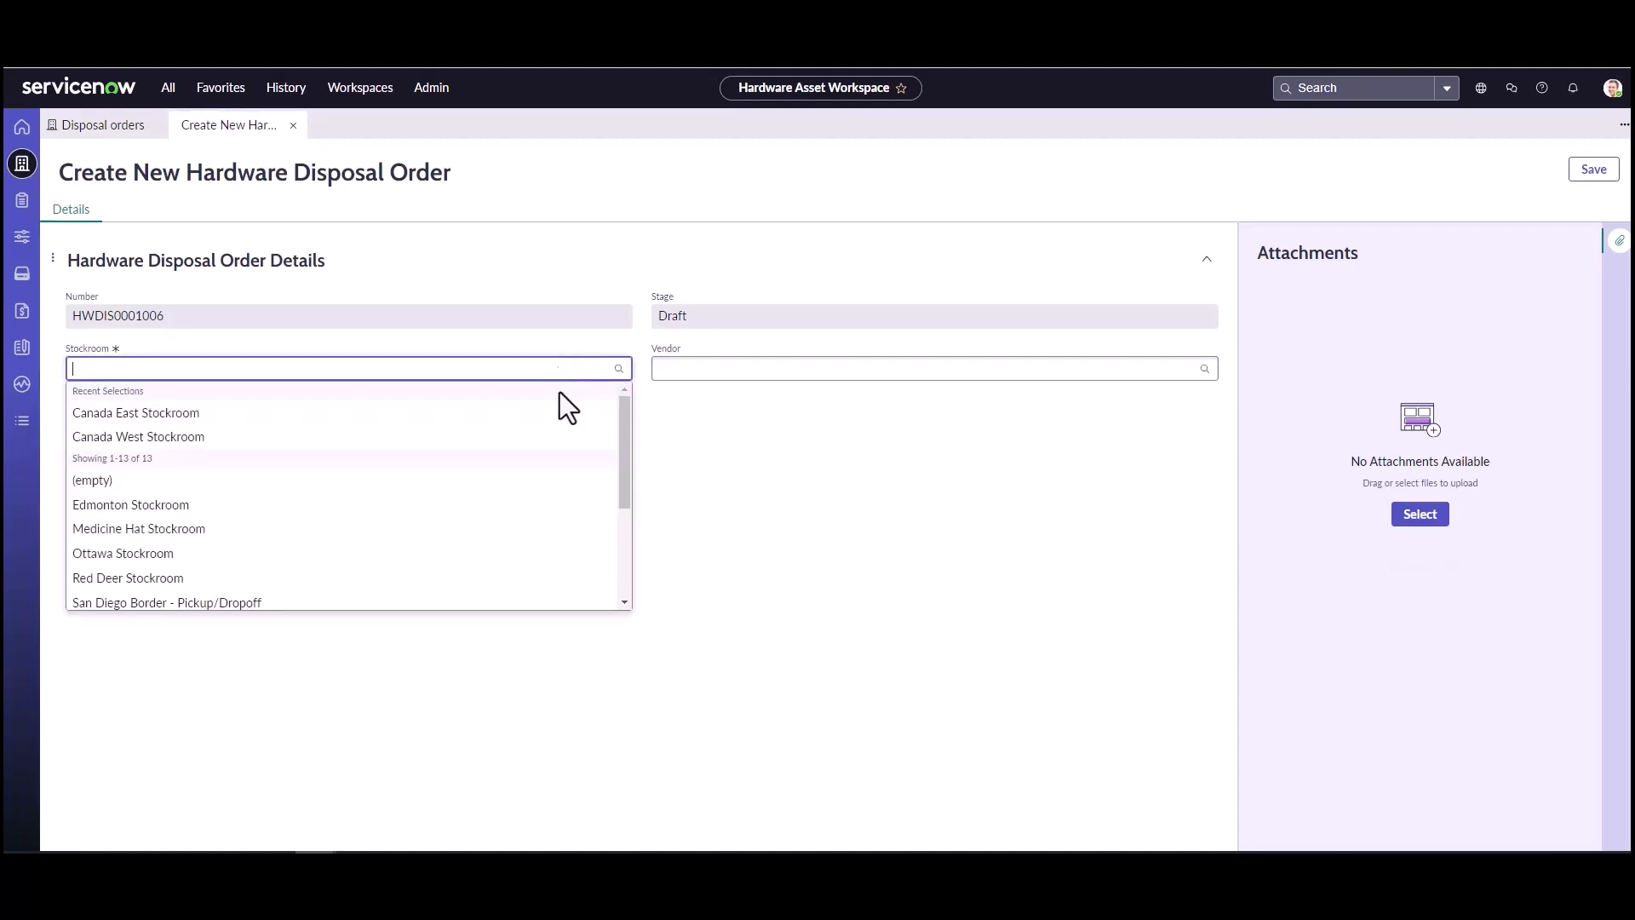
{"action": "left_click", "coordinate": [542, 412]}
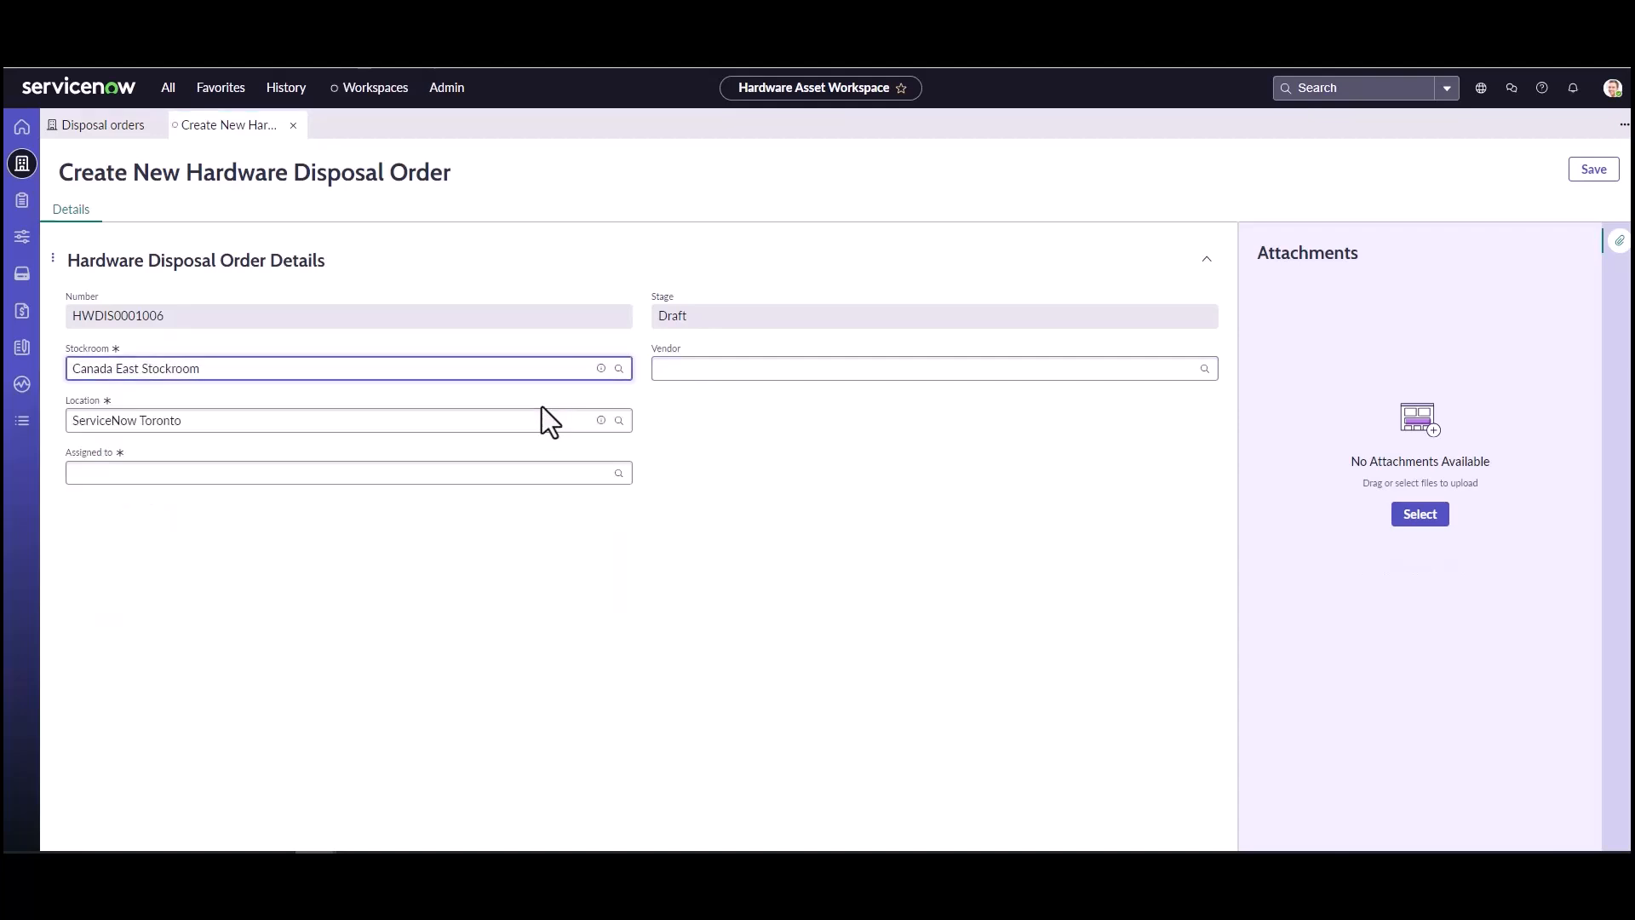
{"action": "left_click", "coordinate": [620, 474]}
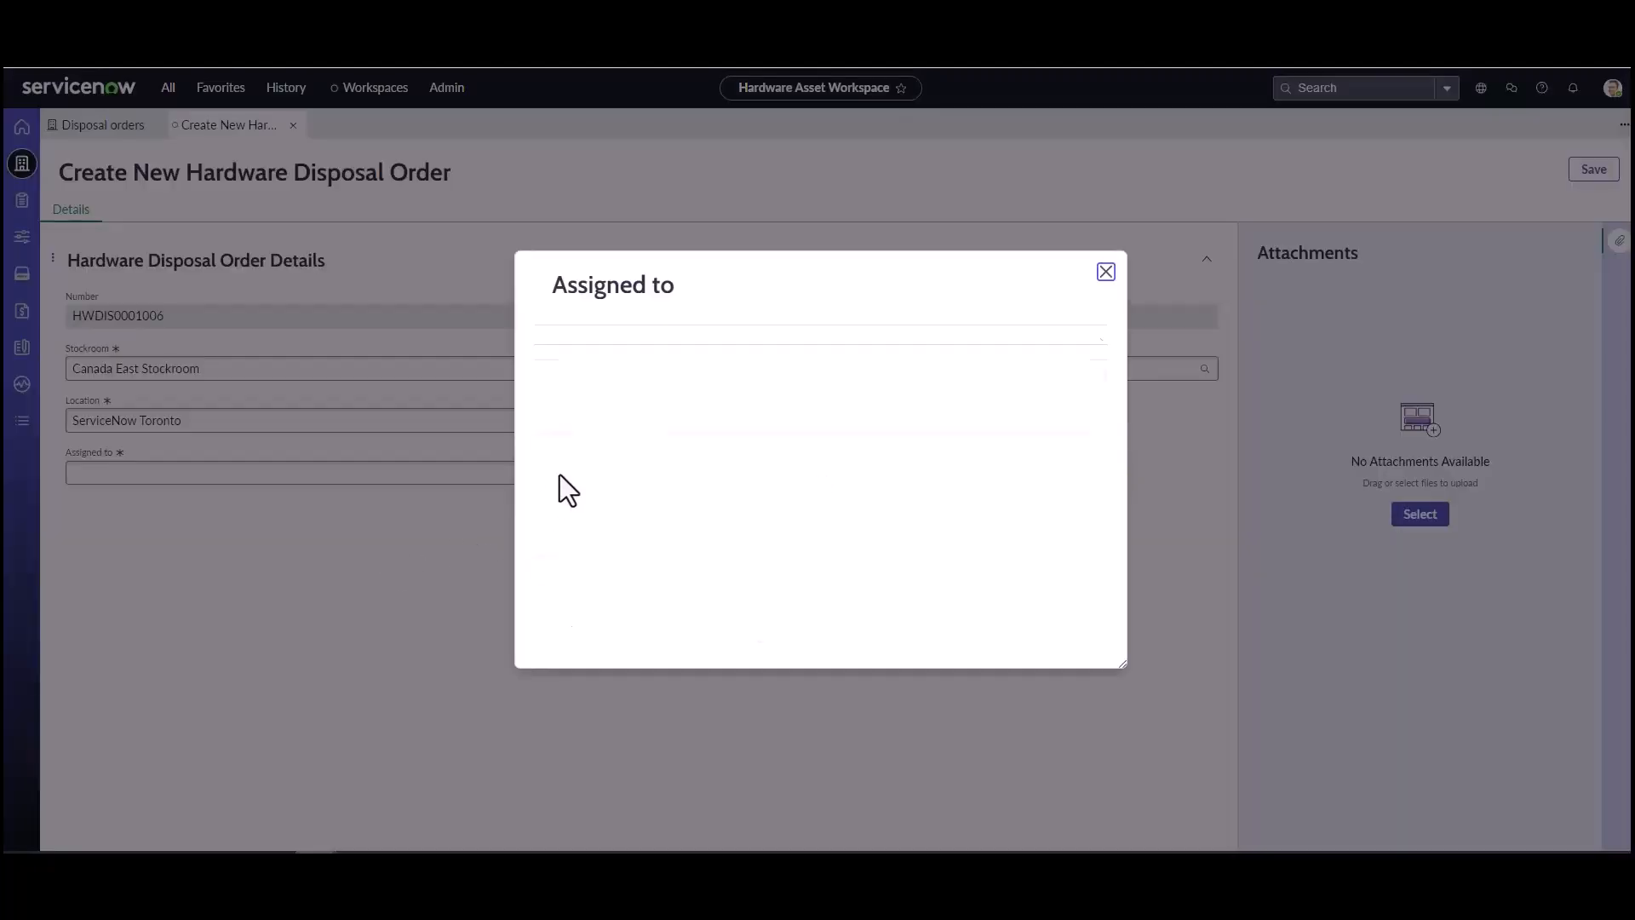
{"action": "left_click", "coordinate": [575, 479]}
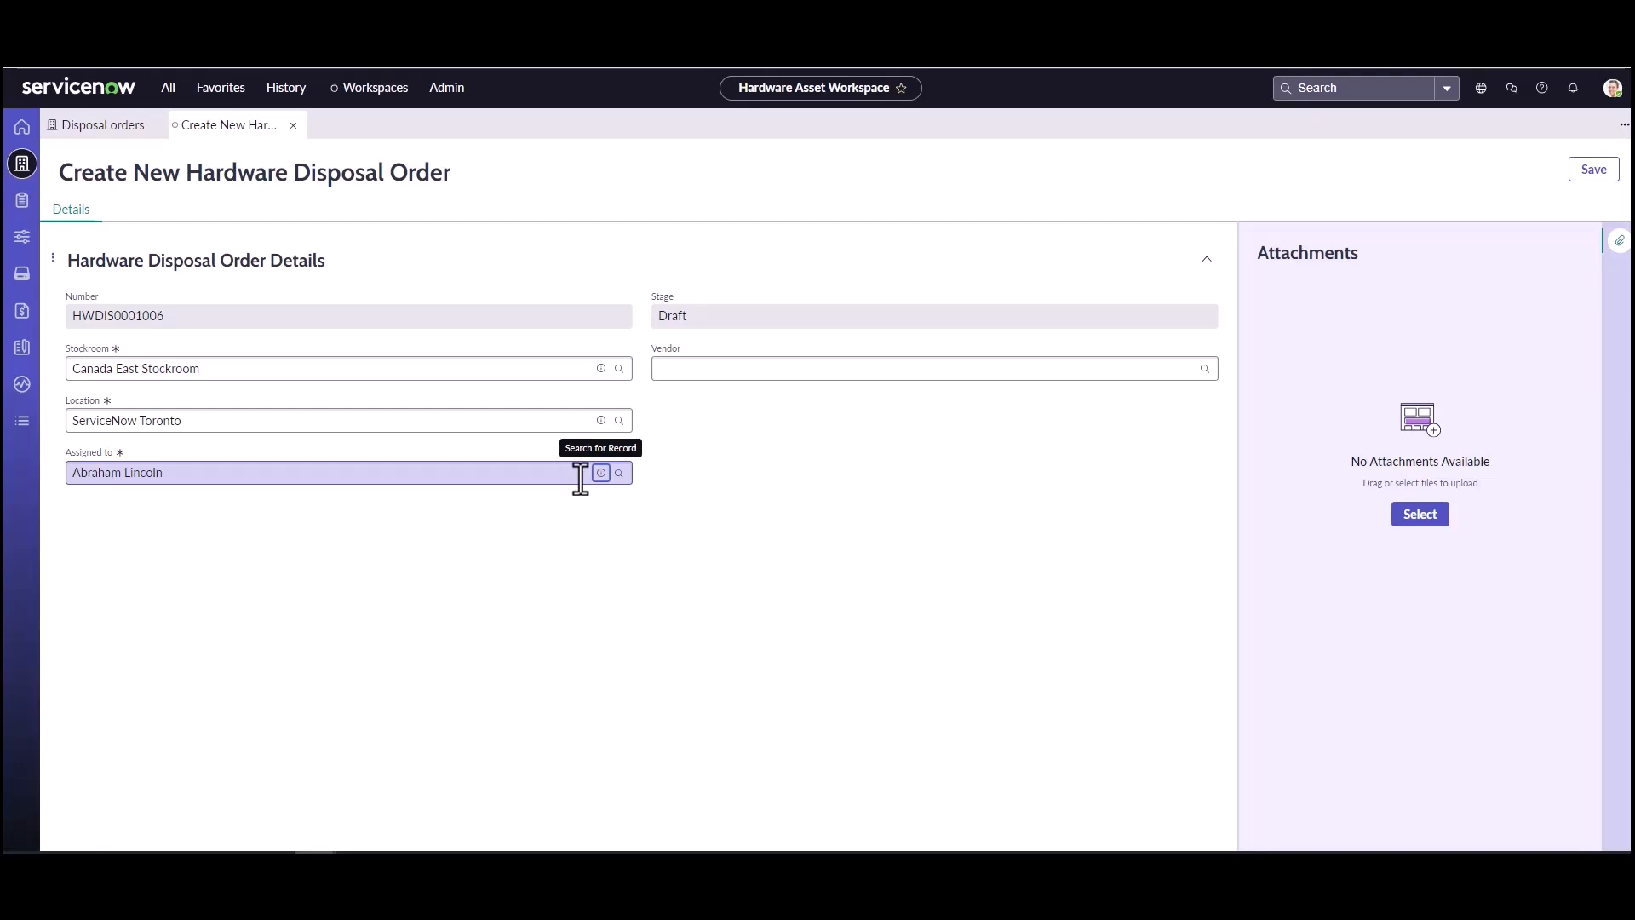
{"action": "left_click", "coordinate": [1059, 373]}
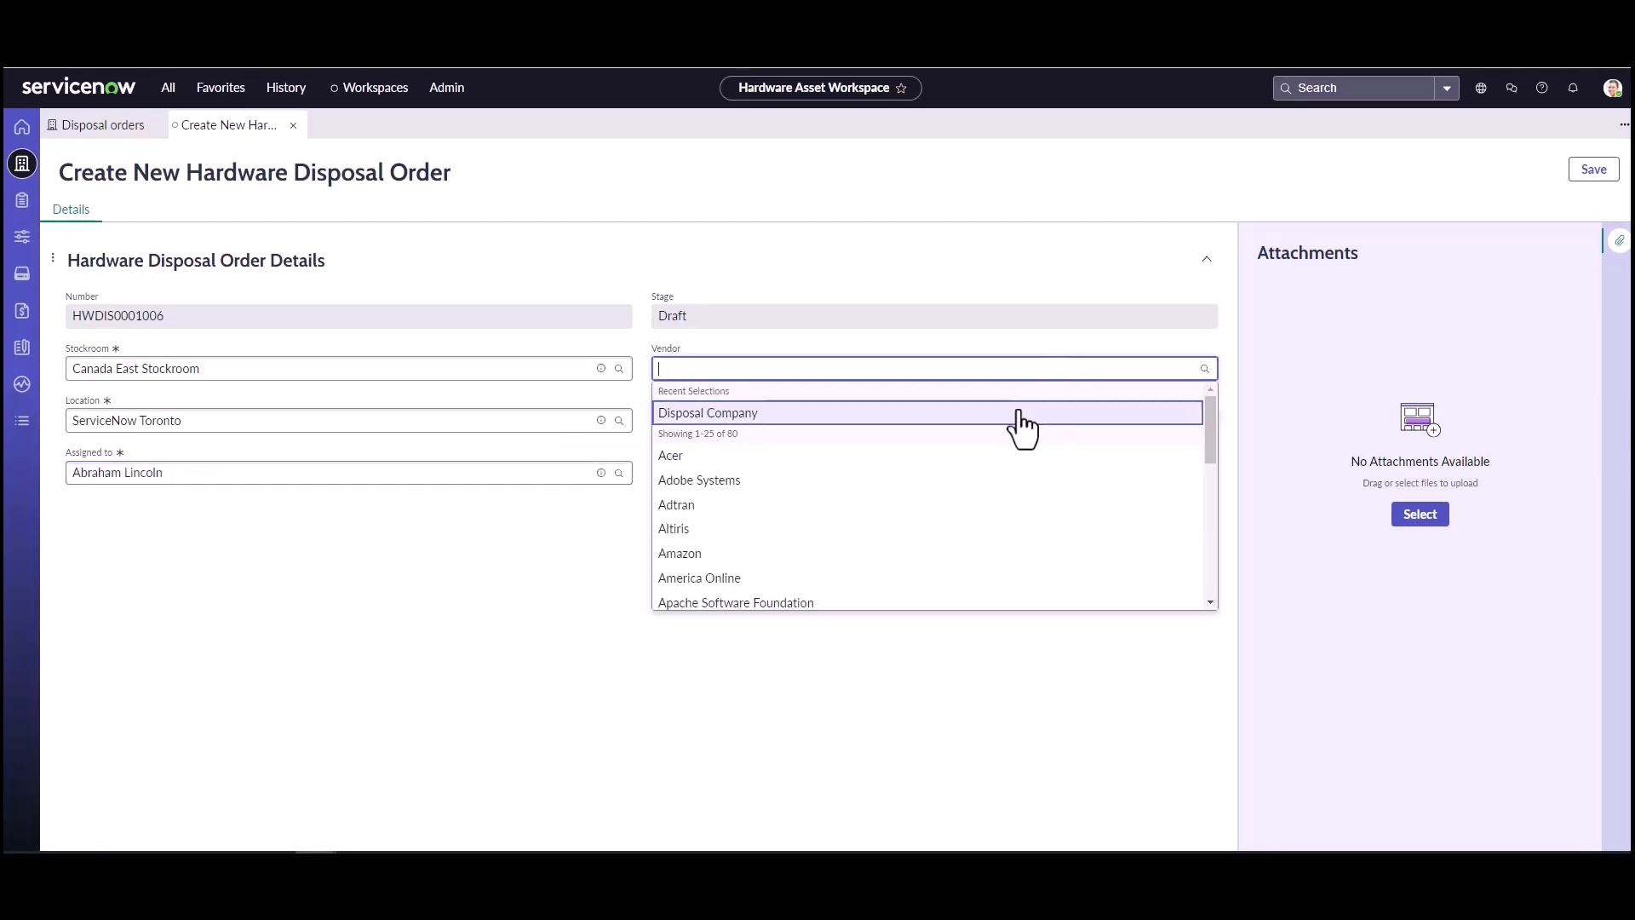
{"action": "left_click", "coordinate": [1020, 412]}
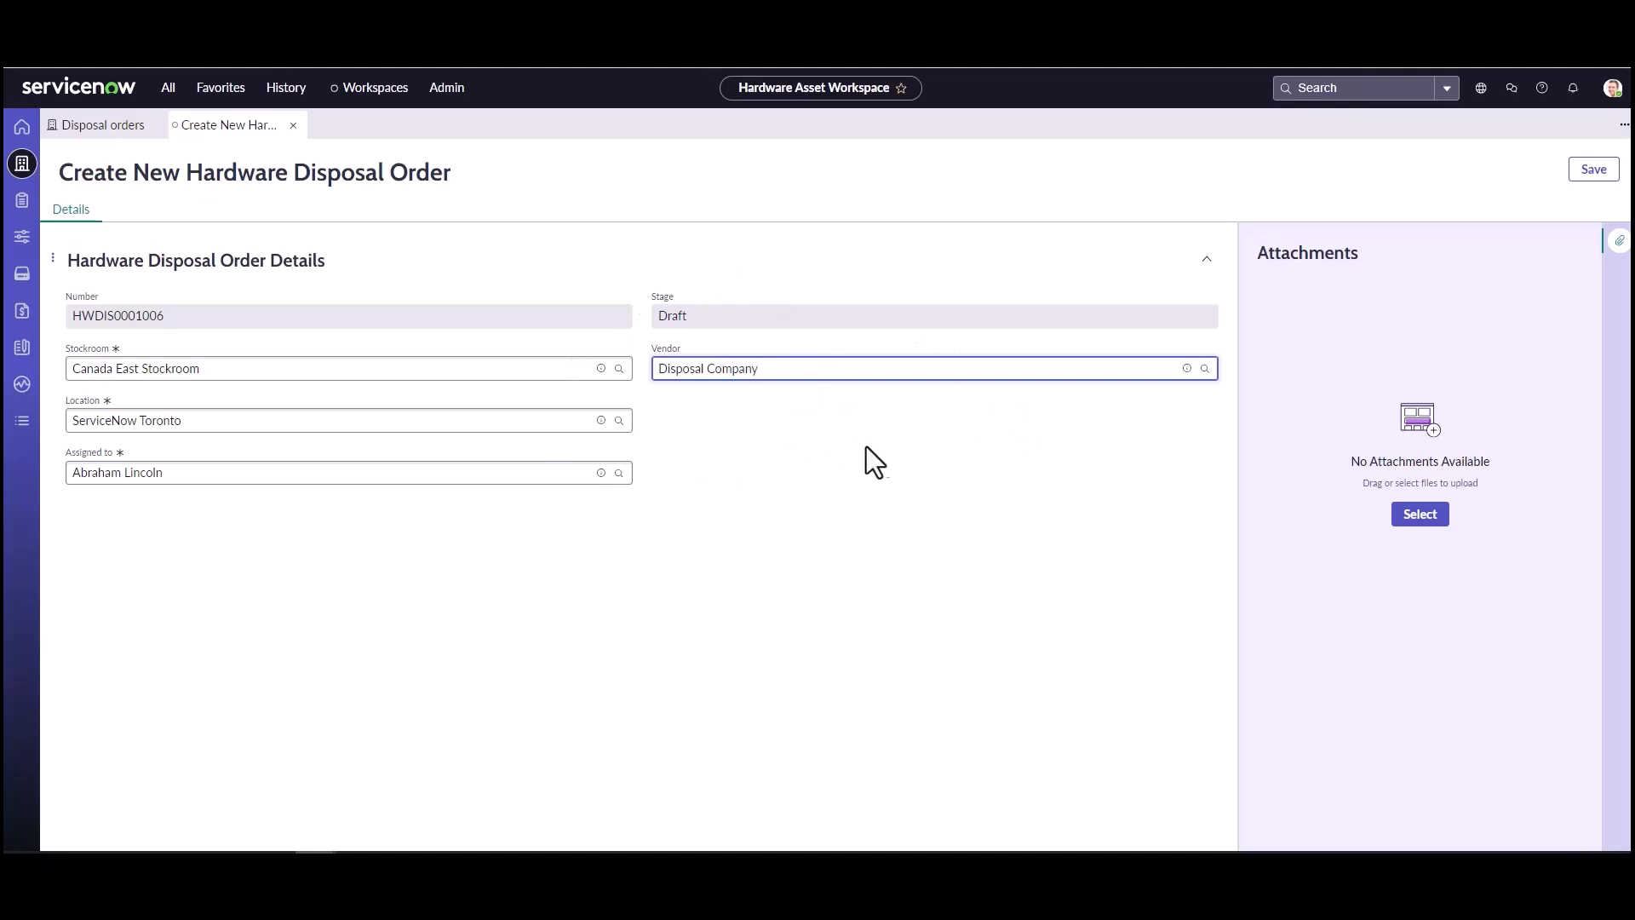
{"action": "left_click", "coordinate": [1593, 169]}
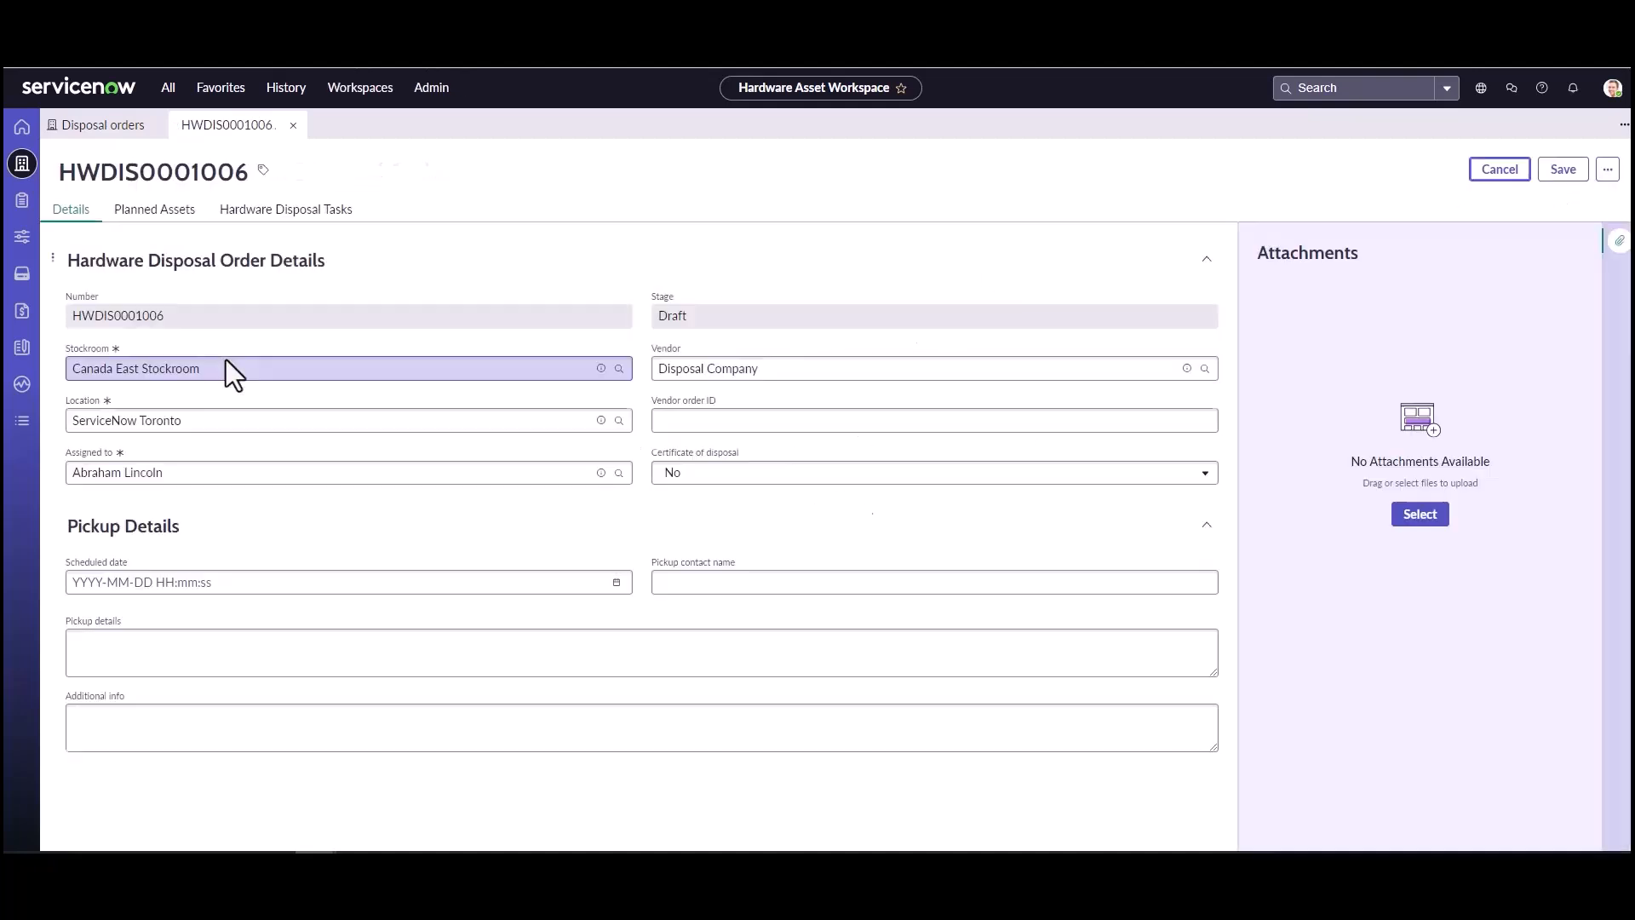
Step: Add PAL00018 - PalletOne Inc. Laptop Pallet to the disposal order's planned assets
{"action": "left_click", "coordinate": [179, 220]}
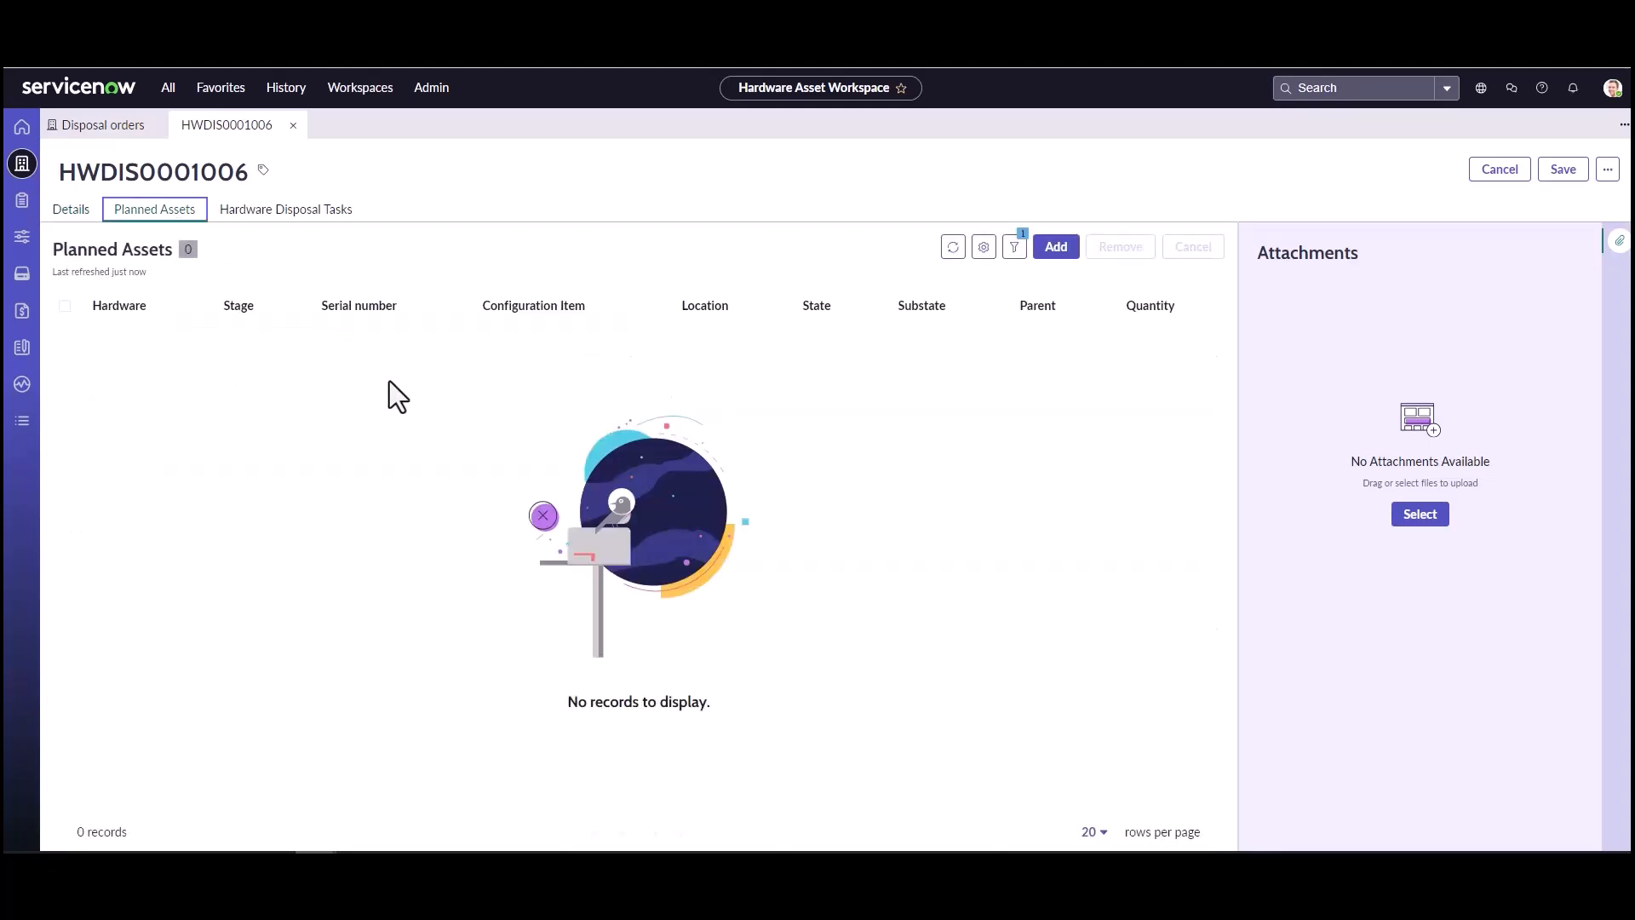
{"action": "left_click", "coordinate": [1056, 251]}
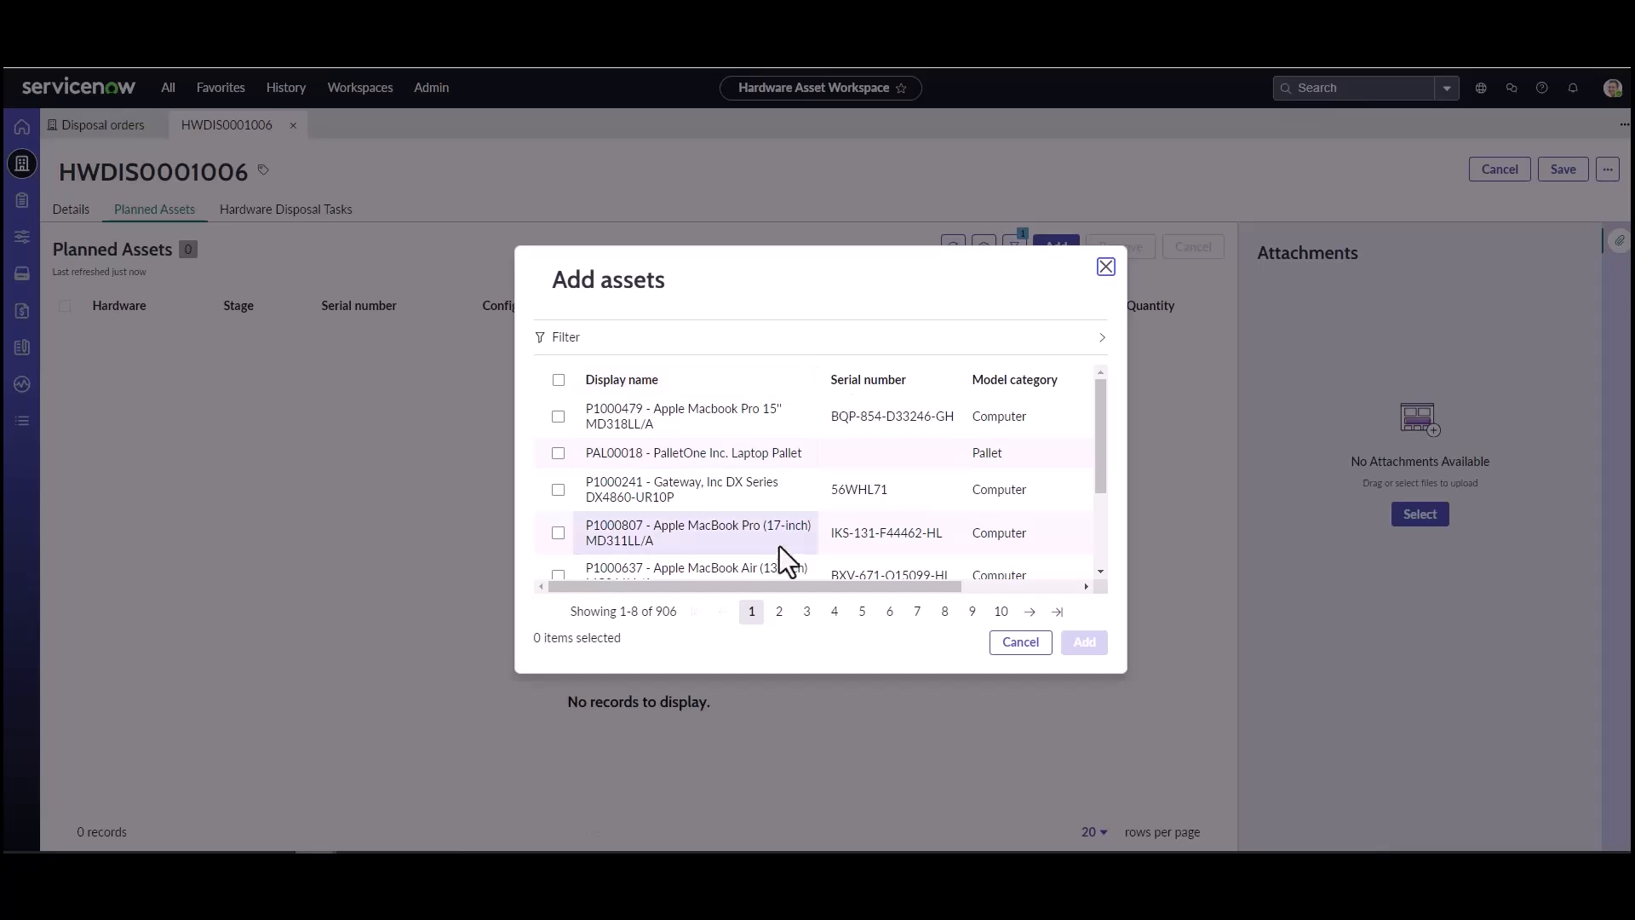
{"action": "left_click", "coordinate": [558, 454]}
{"action": "left_click_drag", "start_coordinate": [674, 584], "coordinate": [840, 581]}
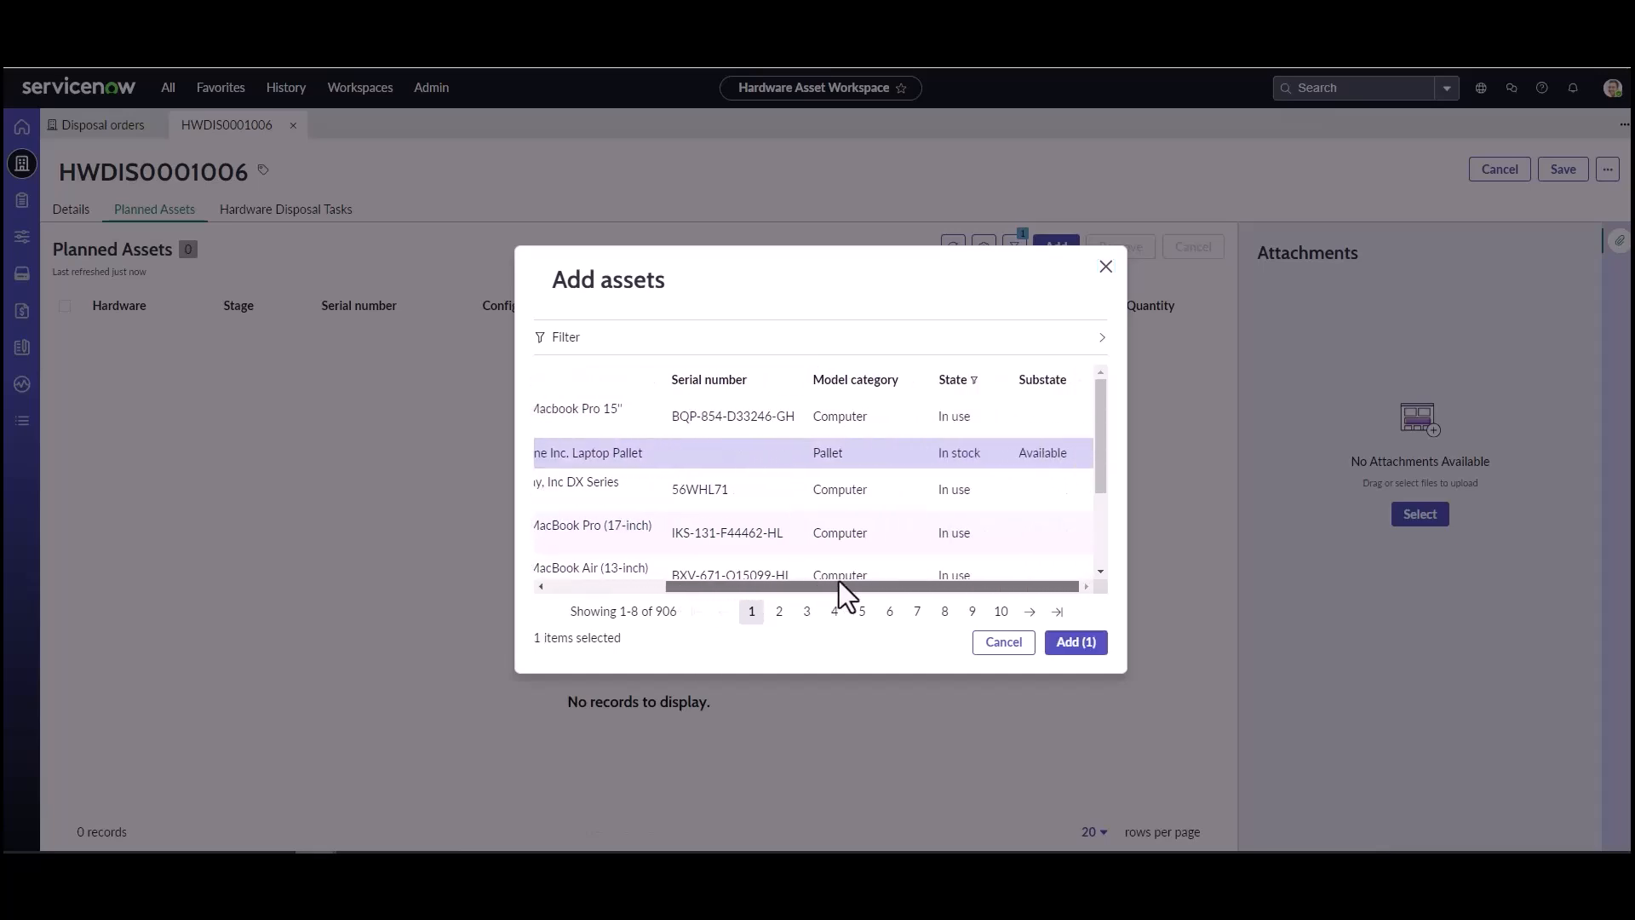
{"action": "left_click", "coordinate": [1077, 643]}
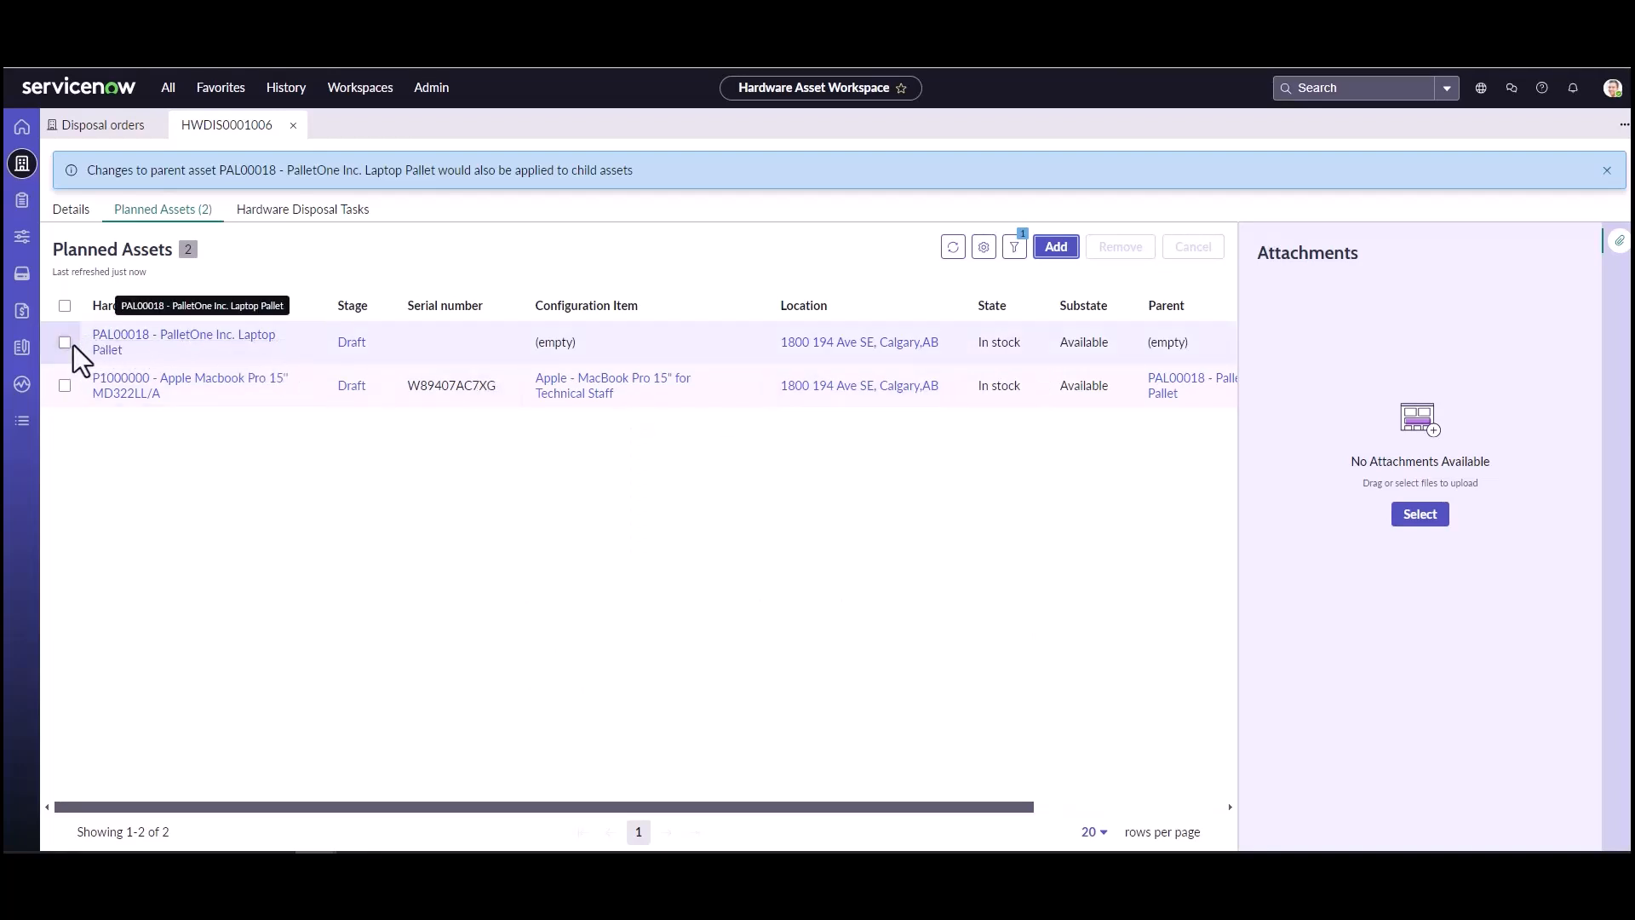
Step: Remove the laptop pallet PAL00018 and its child MacBook Pro P1000000 from the planned assets
{"action": "left_click", "coordinate": [65, 386]}
{"action": "left_click", "coordinate": [64, 342]}
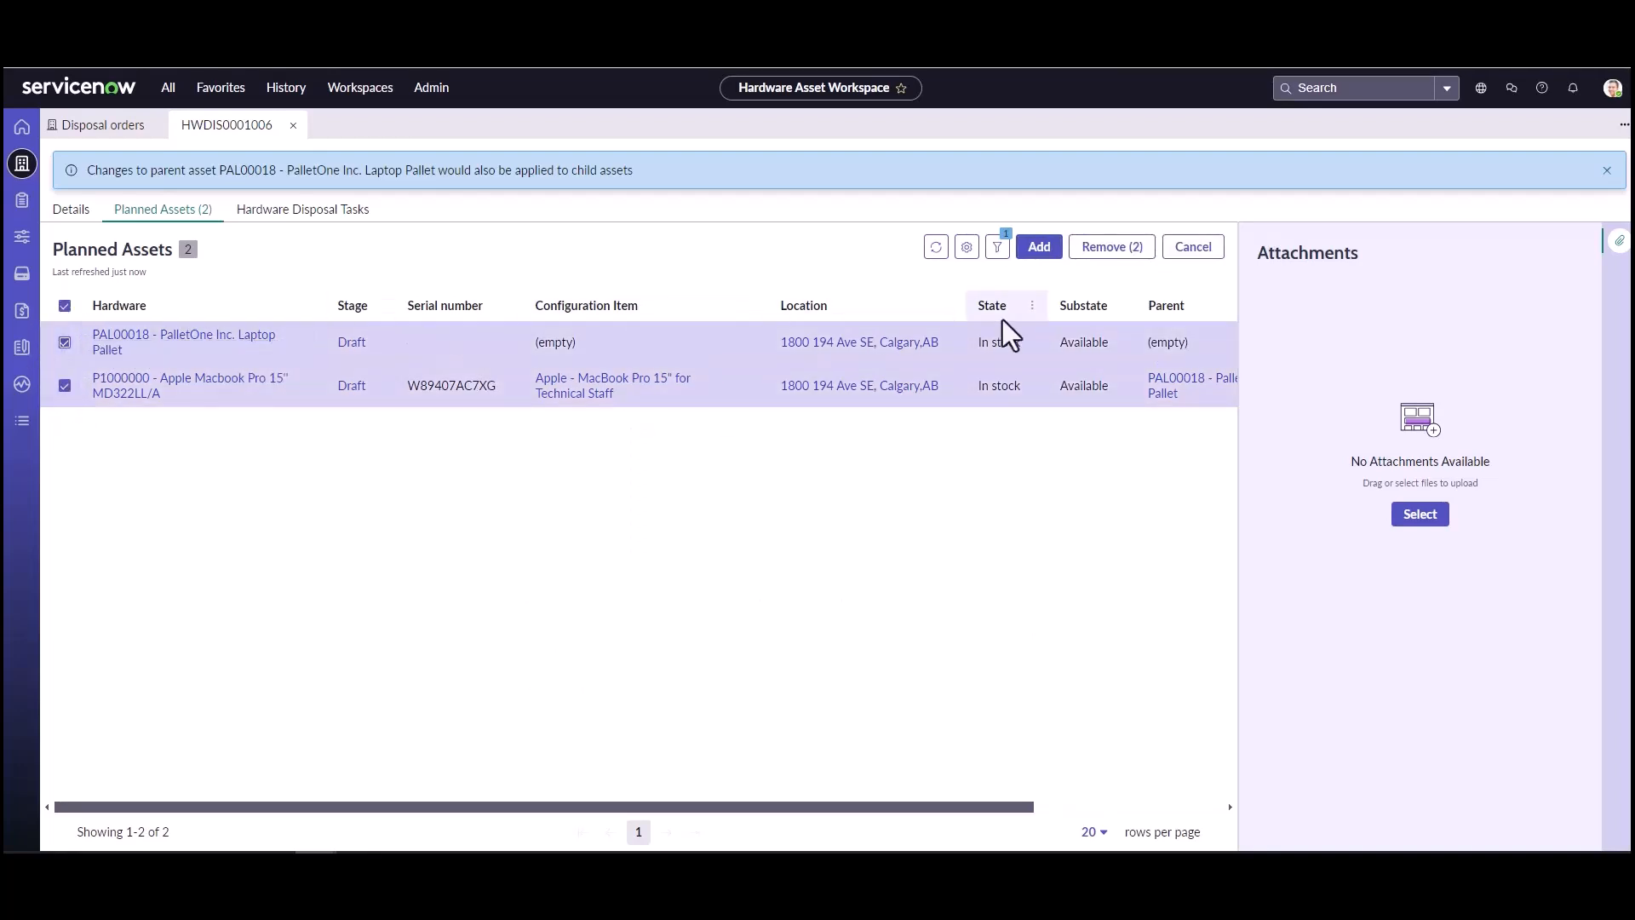
{"action": "left_click", "coordinate": [1107, 248]}
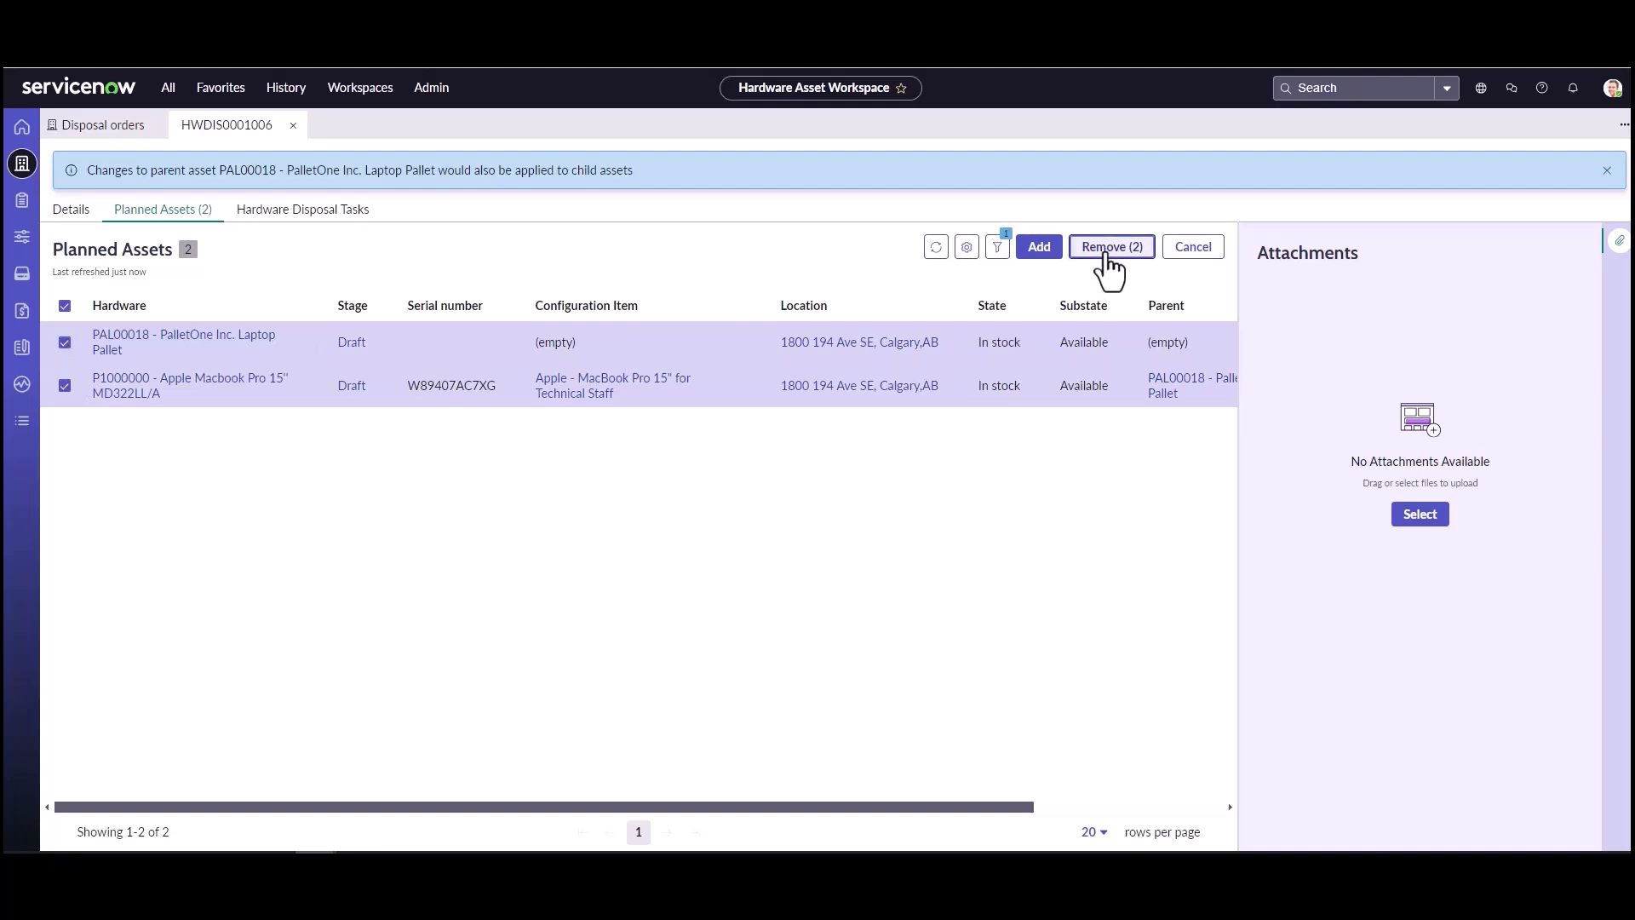
Step: Filter the available assets by display name containing "pallet" and add PAL00084 - PalletOne Inc. Disposal Pallet to the planned assets
{"action": "left_click", "coordinate": [1056, 248]}
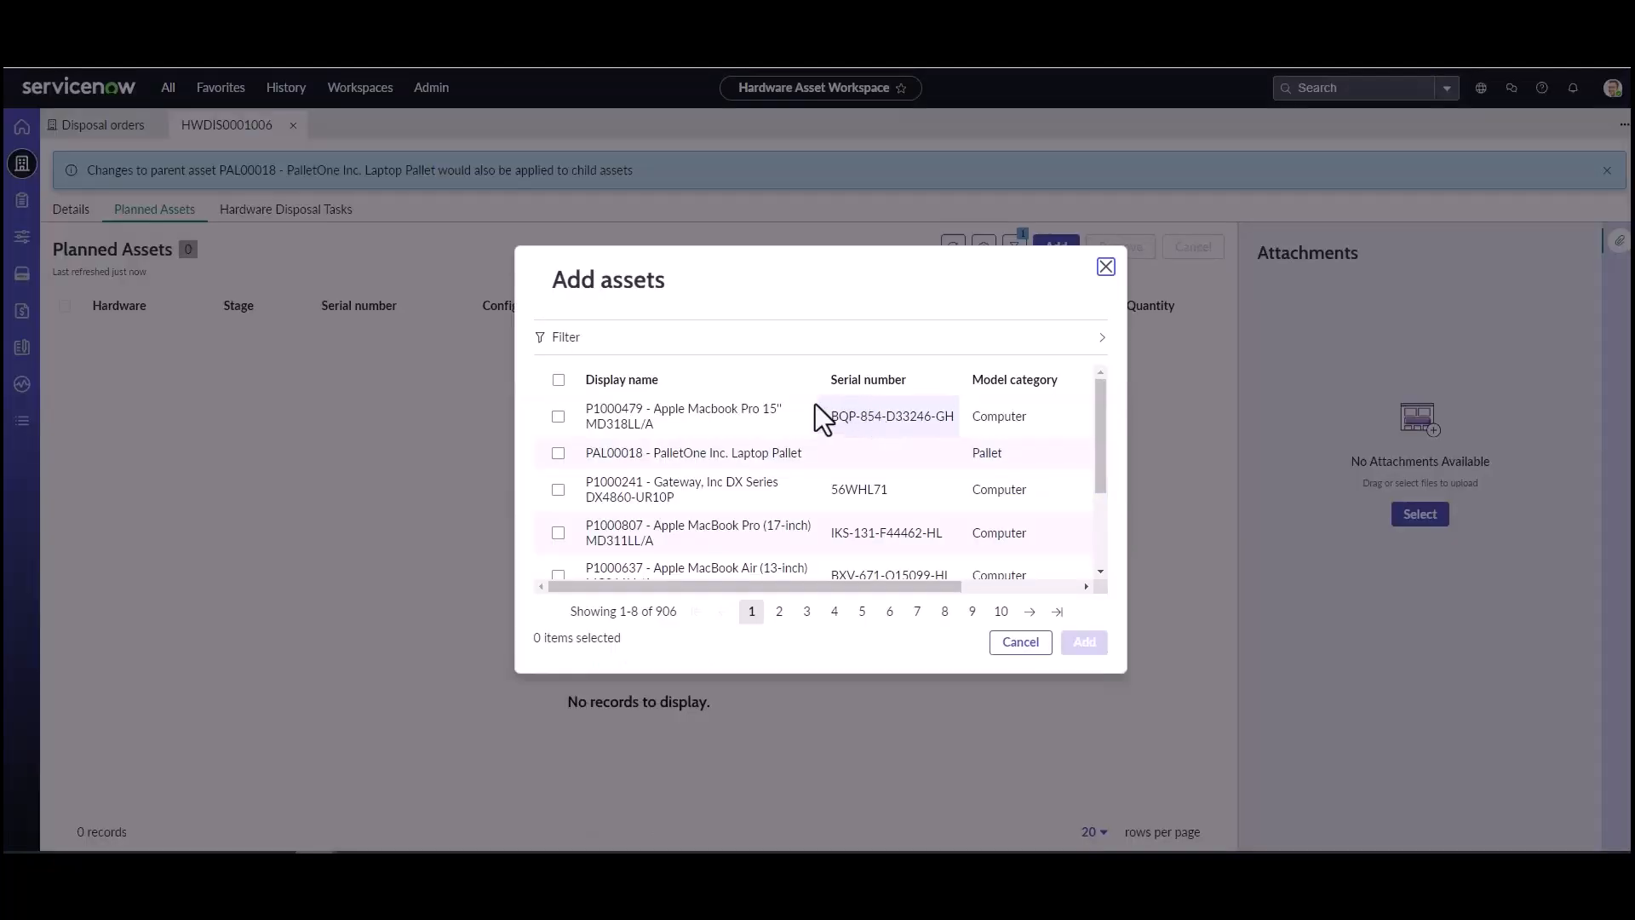
{"action": "left_click", "coordinate": [803, 379]}
{"action": "left_click", "coordinate": [750, 505]}
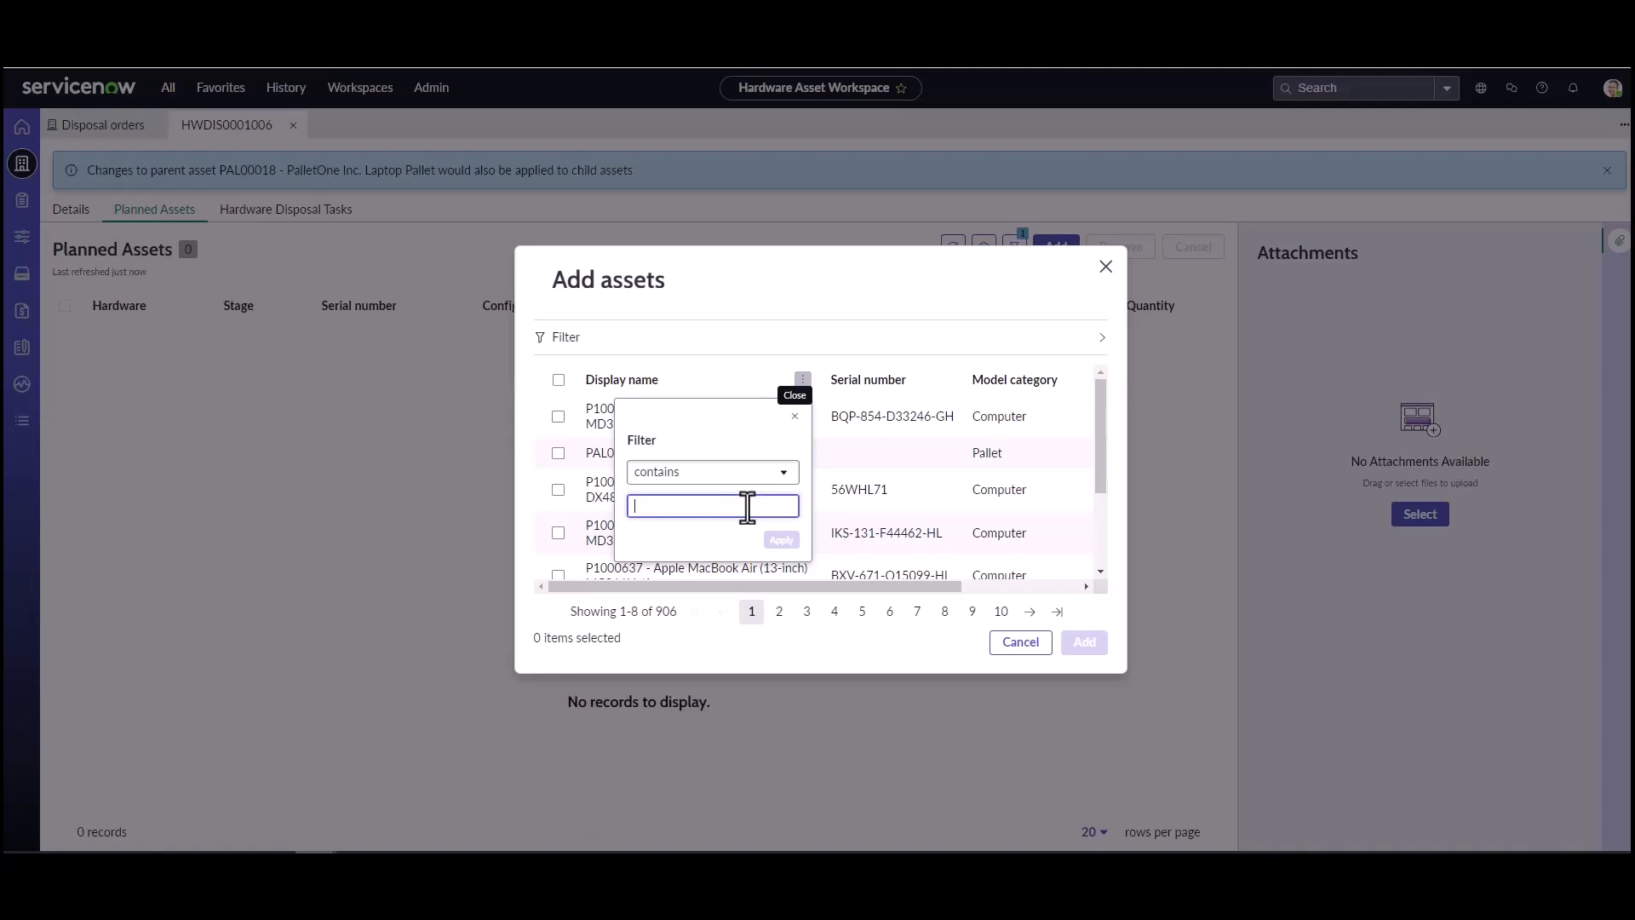
{"action": "type", "text": "pallet"}
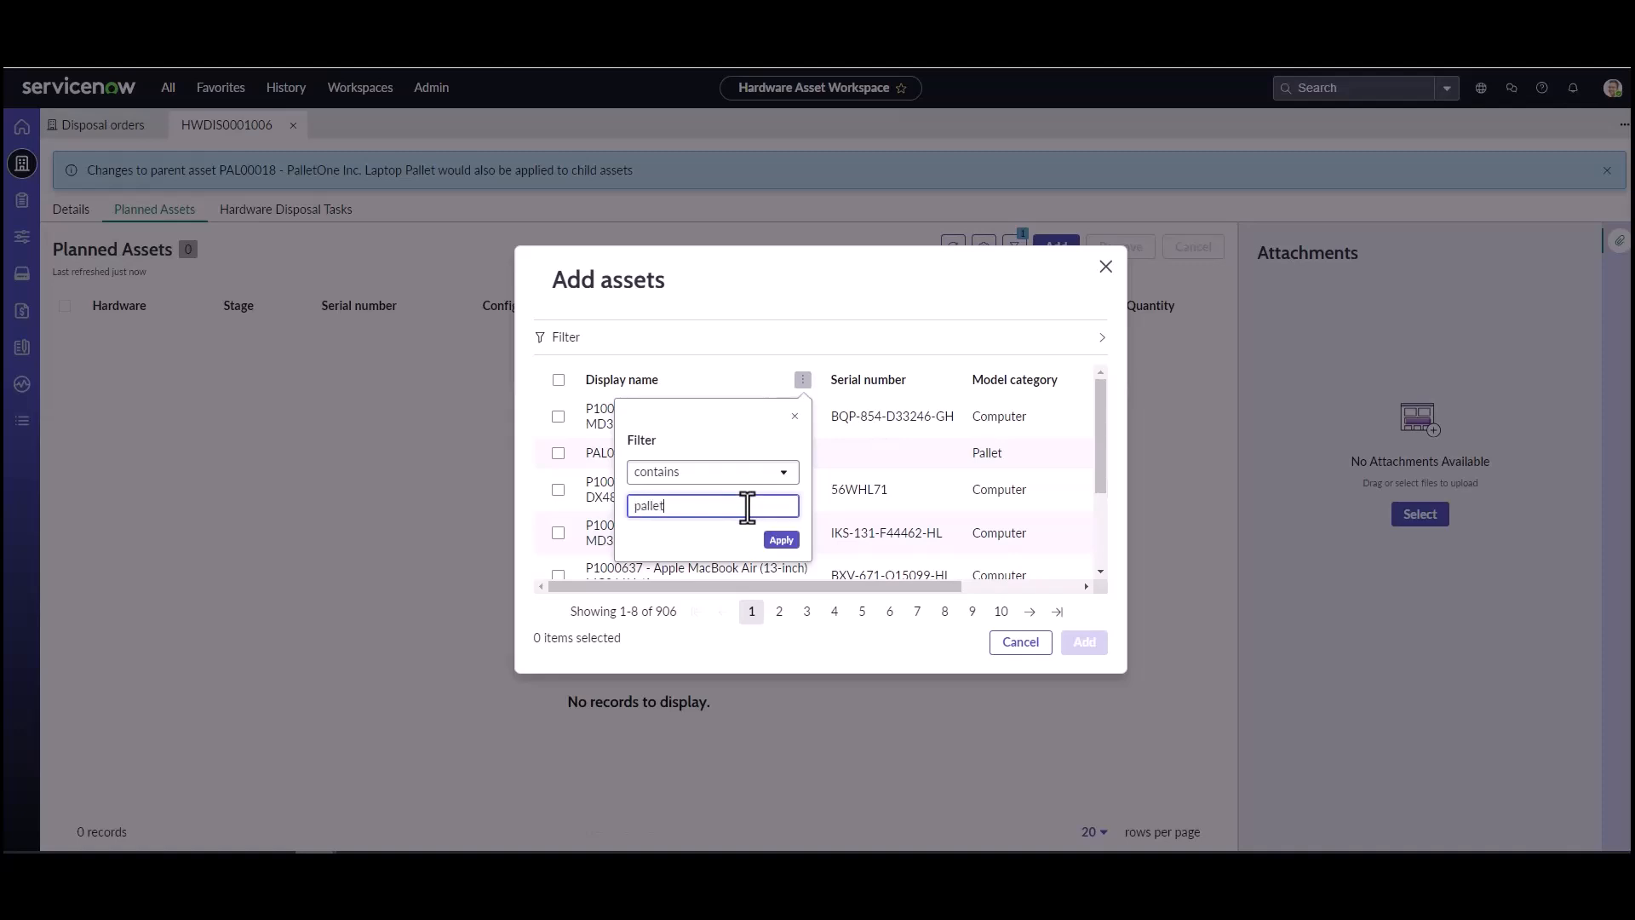
{"action": "key", "text": "Return"}
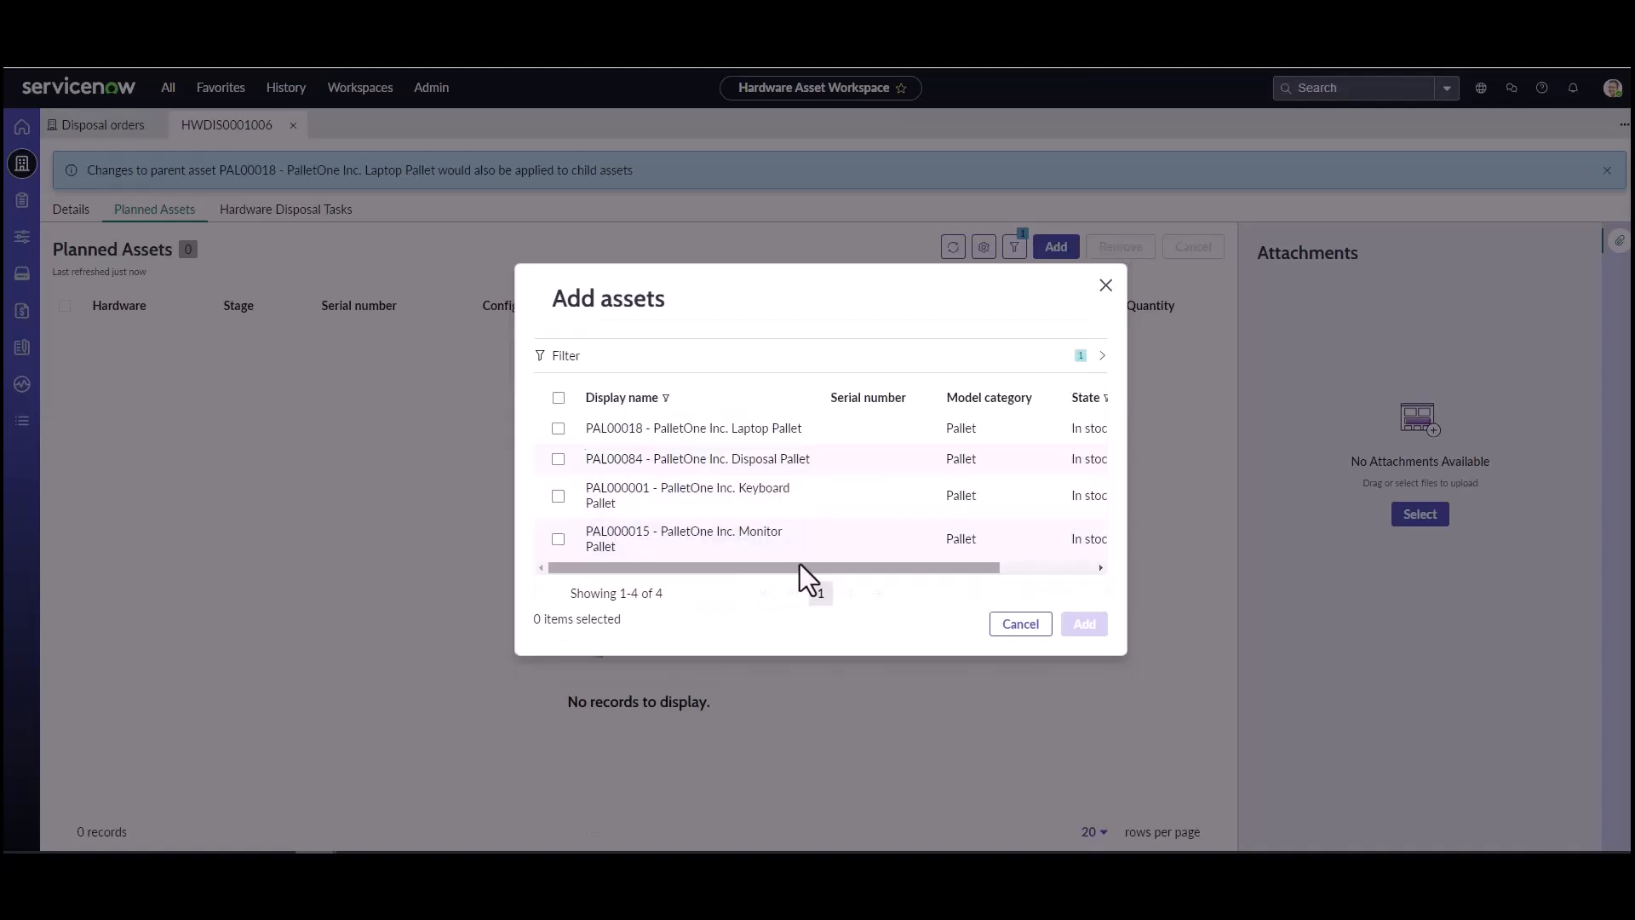
{"action": "left_click", "coordinate": [558, 460]}
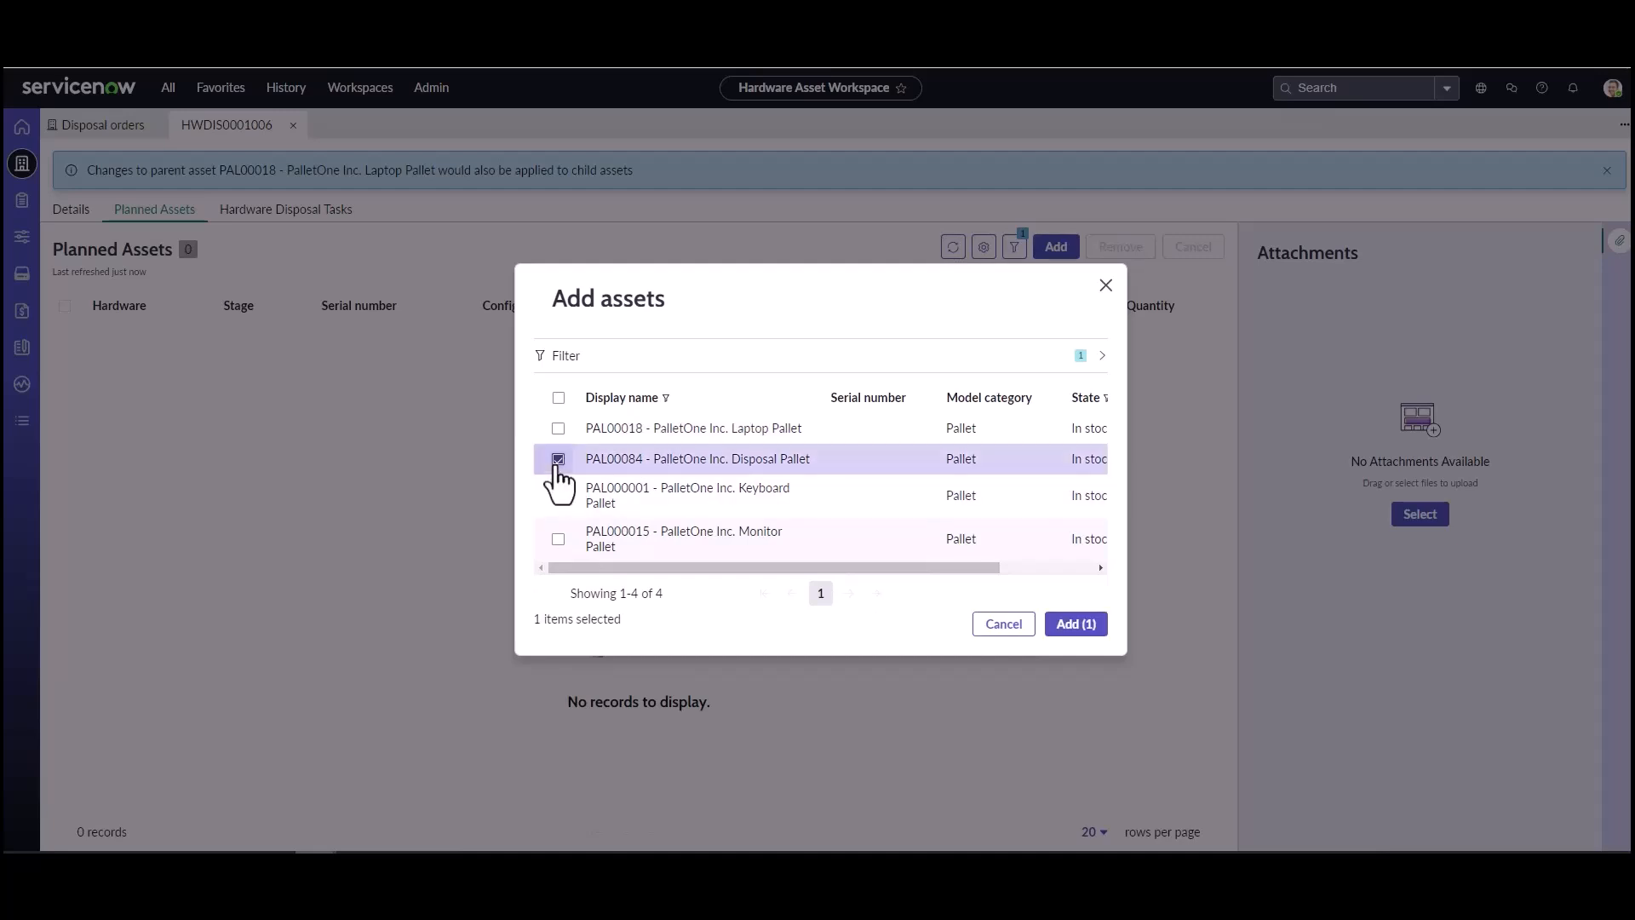
{"action": "left_click", "coordinate": [1077, 626]}
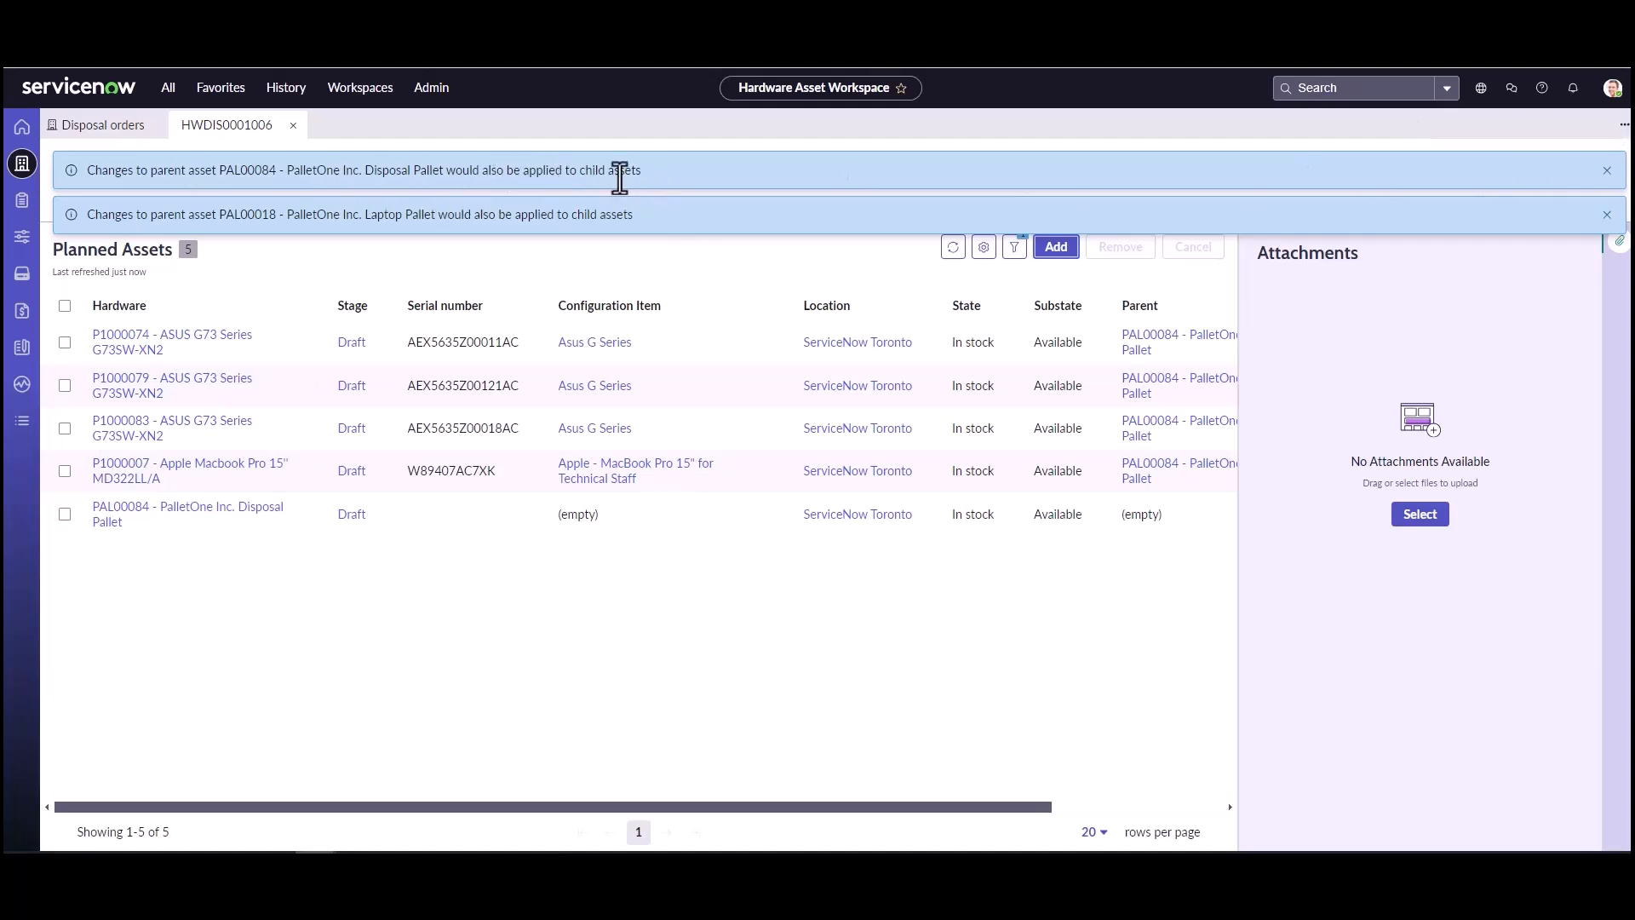
Step: Dismiss the parent asset notices, save the disposal order, and open its hardware disposal tasks
{"action": "left_click", "coordinate": [1596, 170]}
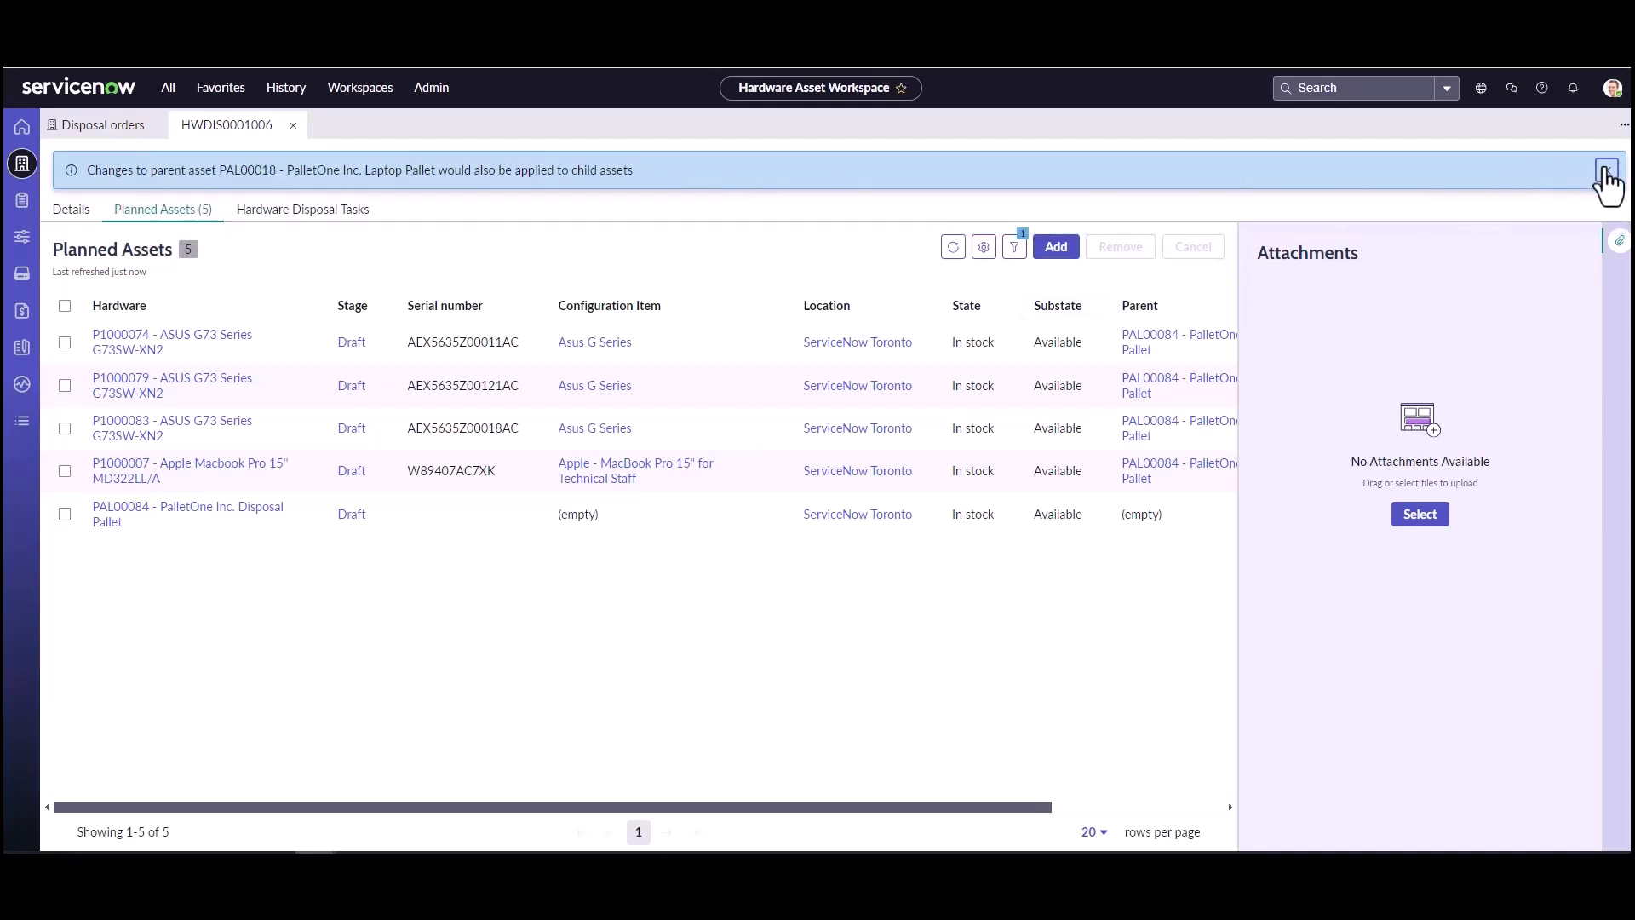
{"action": "left_click", "coordinate": [1606, 171]}
{"action": "left_click", "coordinate": [1562, 173]}
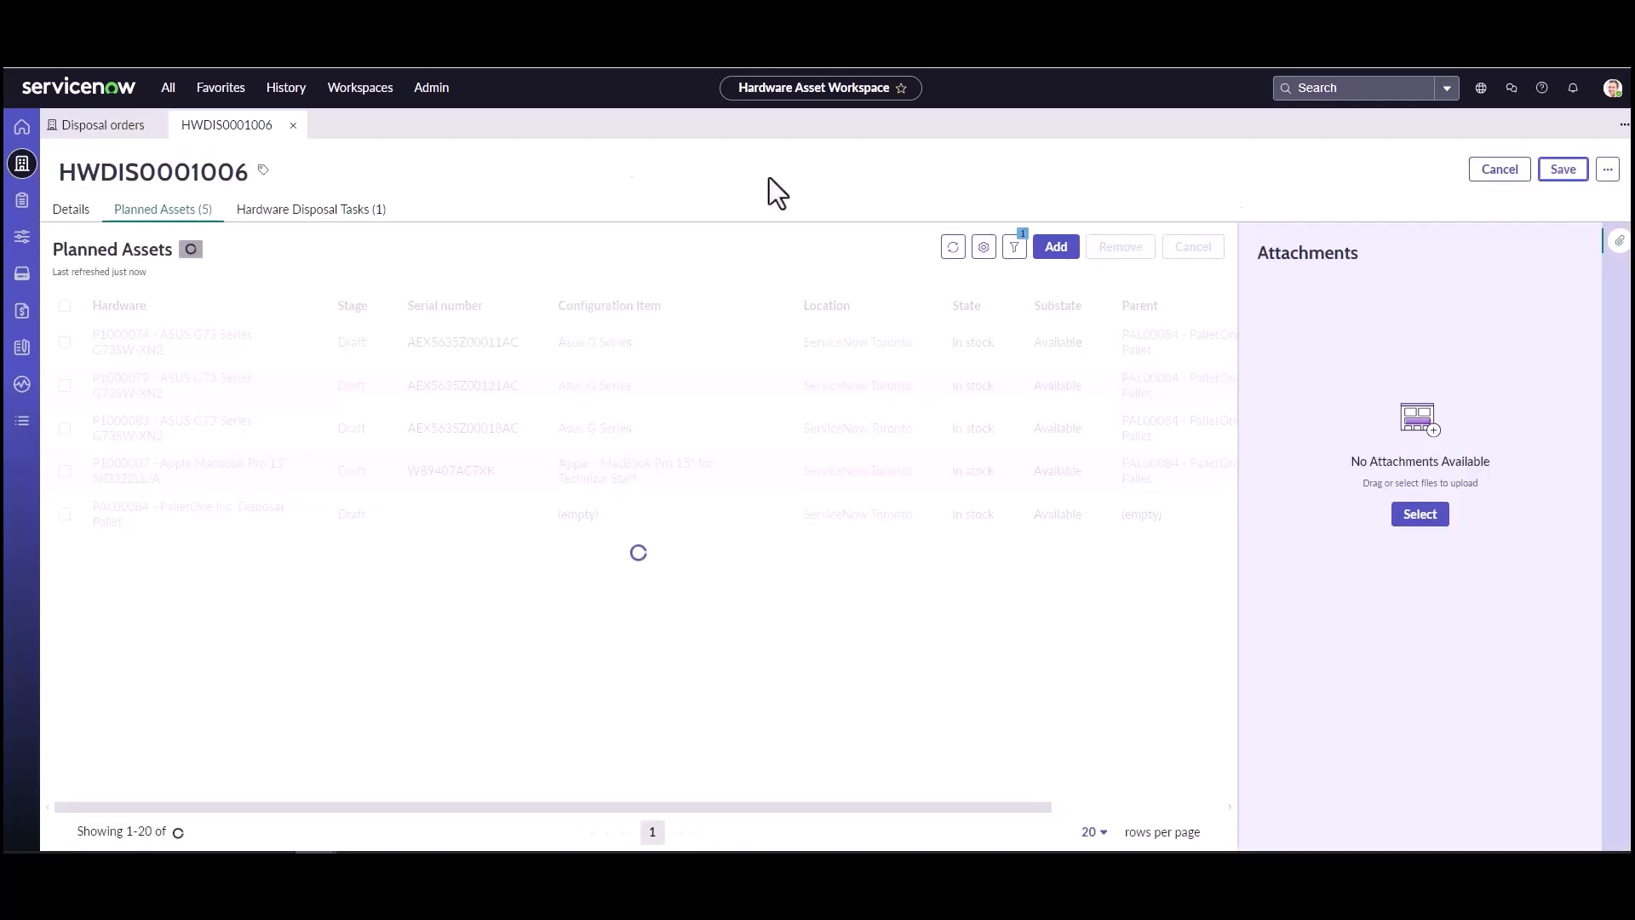
{"action": "left_click", "coordinate": [77, 213]}
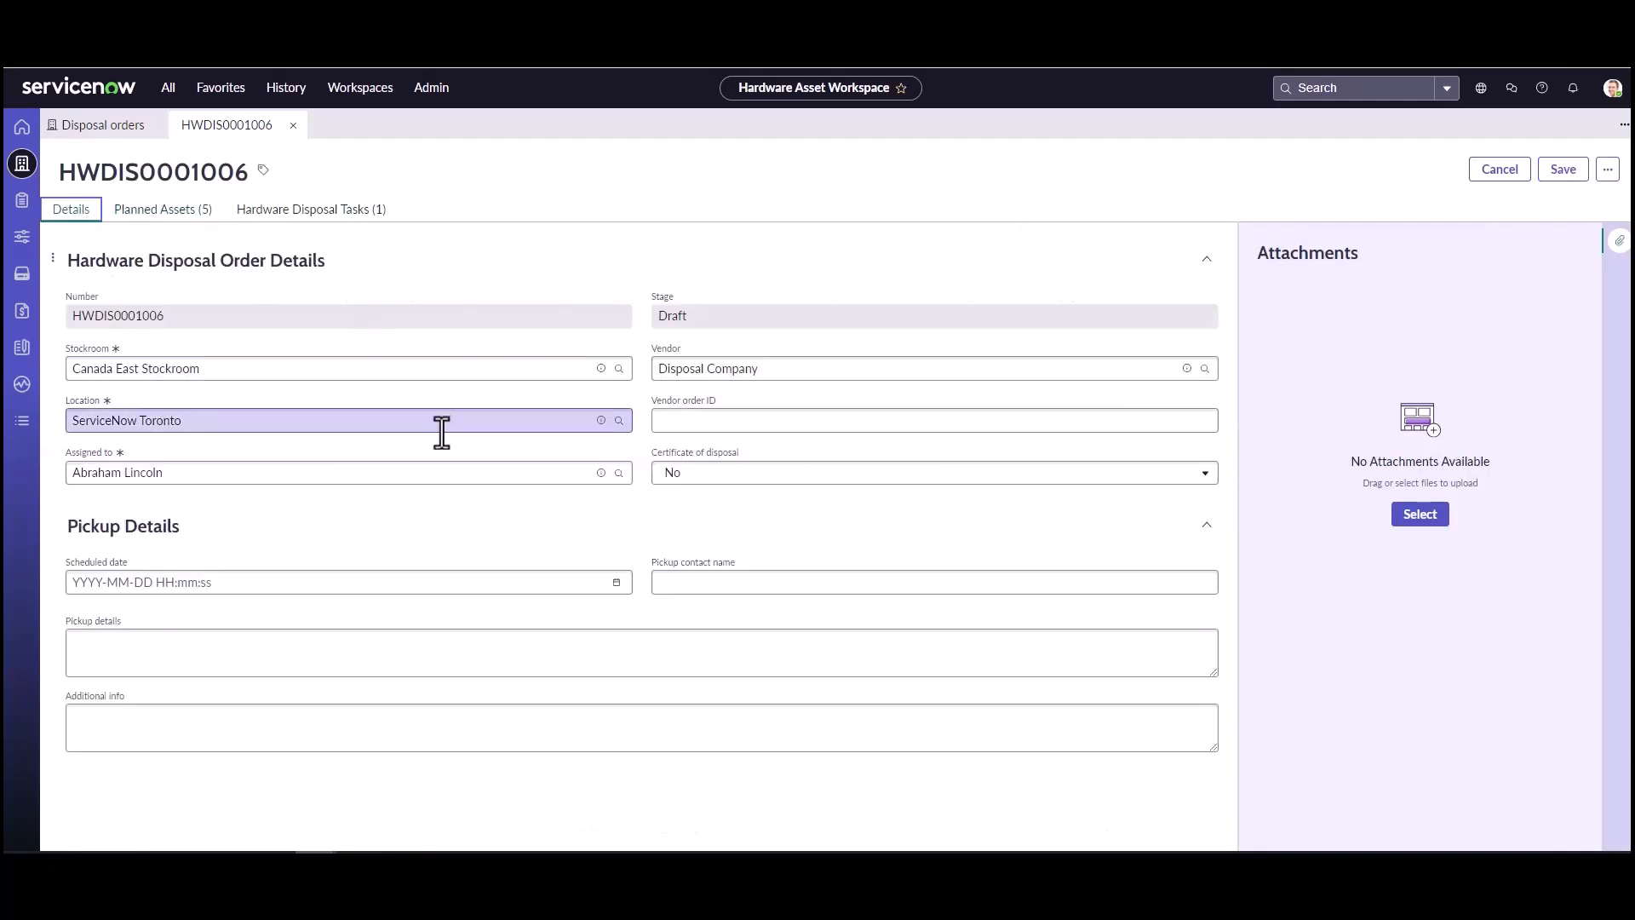
{"action": "left_click", "coordinate": [317, 215]}
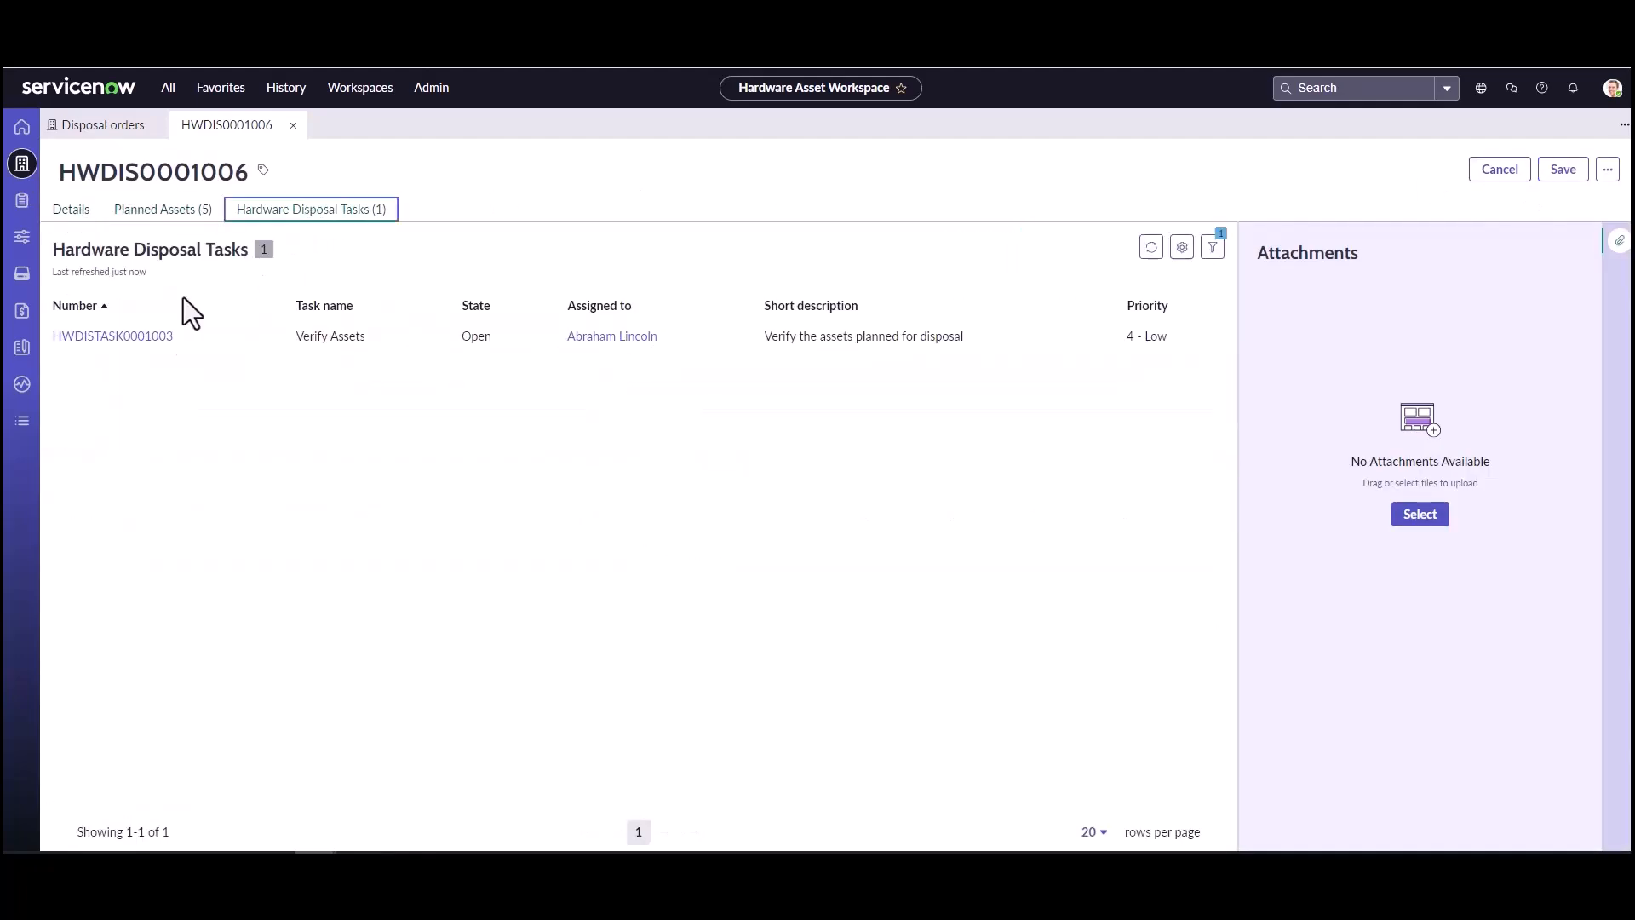